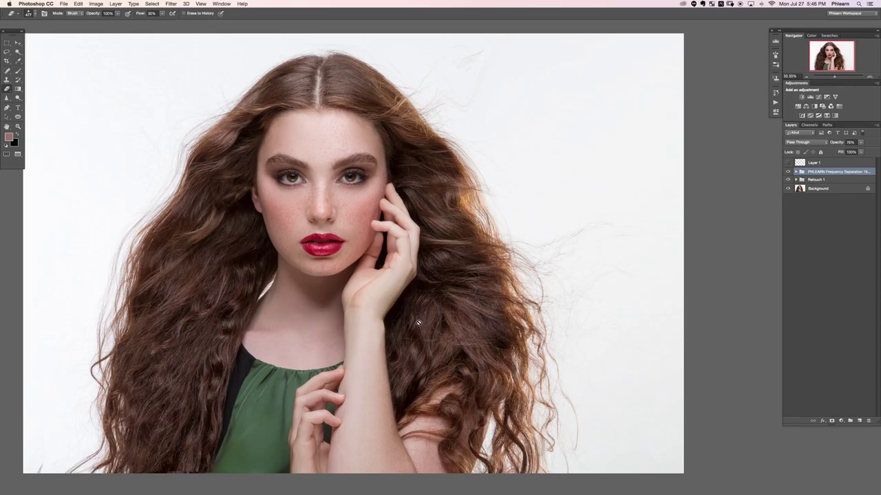
- Create an empty layer above the frequency separation group, place it inside a new group, and ready it for brush painting
key(super+shift+alt+n)
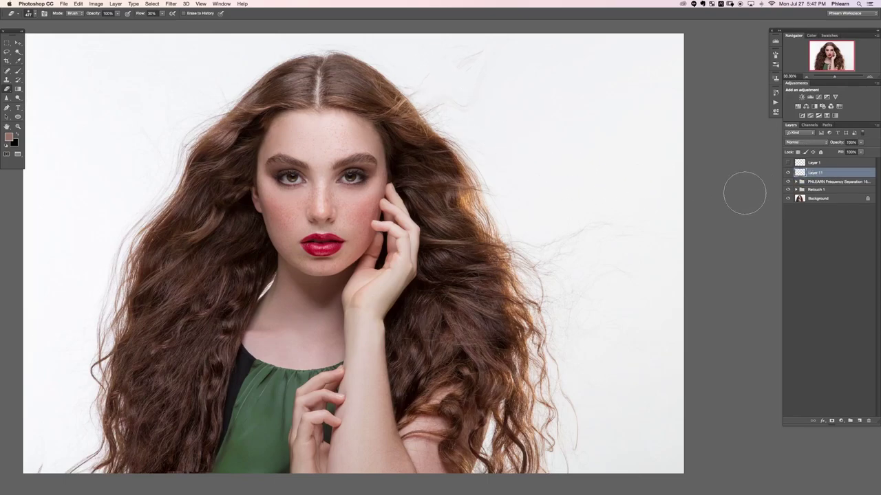
key(super+g)
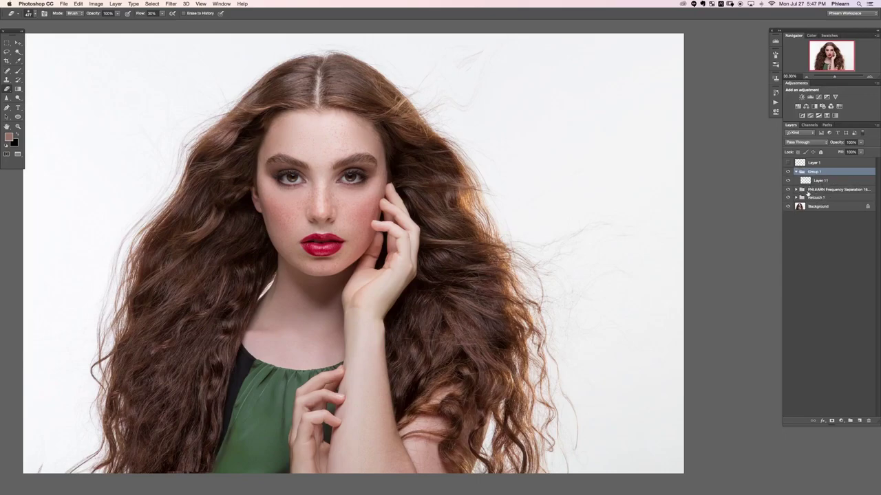
click(822, 182)
key(b)
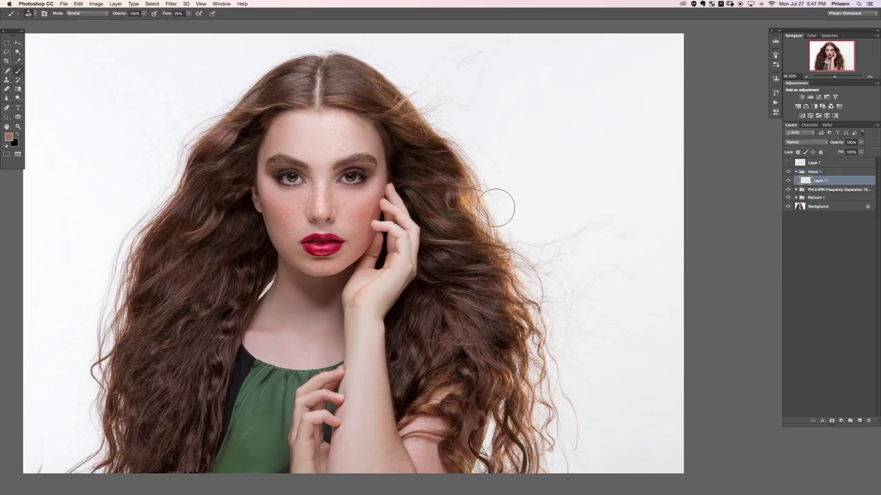
- Set the brush flow to 80% and paint colour swatches sampled from the neck and arm skin on the white background
mouse_move(388, 233)
mouse_down()
mouse_move(397, 246)
mouse_move(379, 258)
mouse_move(388, 261)
mouse_up()
key(shift+8)
click(331, 288)
drag(375, 291, 359, 292)
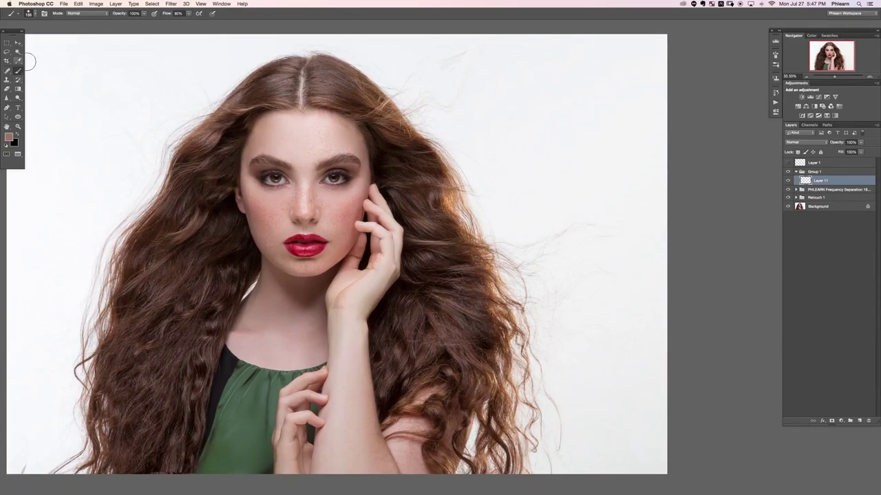
alt+click(293, 317)
mouse_move(533, 153)
mouse_down()
mouse_move(535, 177)
mouse_move(536, 142)
mouse_move(533, 181)
mouse_move(538, 143)
mouse_move(559, 188)
mouse_move(553, 129)
mouse_move(557, 185)
mouse_move(570, 148)
mouse_move(569, 134)
mouse_move(560, 177)
mouse_up()
alt+click(366, 406)
alt+click(358, 339)
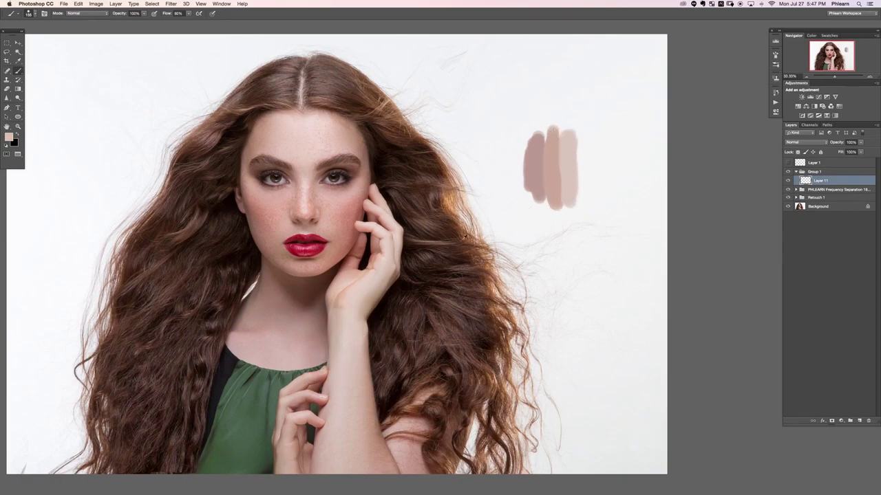
- Add swatches sampled from the chest, cheek and forehead skin beside the existing ones
alt+click(304, 331)
drag(527, 141, 523, 178)
alt+click(340, 209)
drag(507, 142, 510, 195)
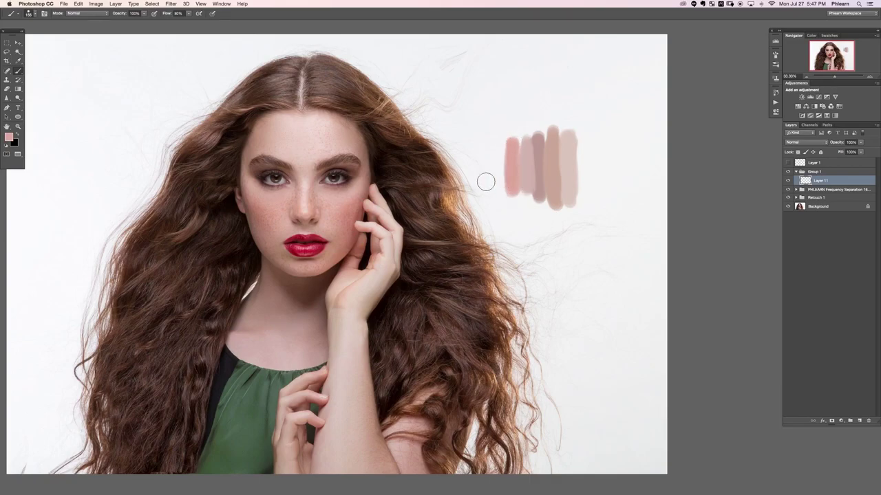
alt+click(307, 136)
drag(495, 148, 498, 196)
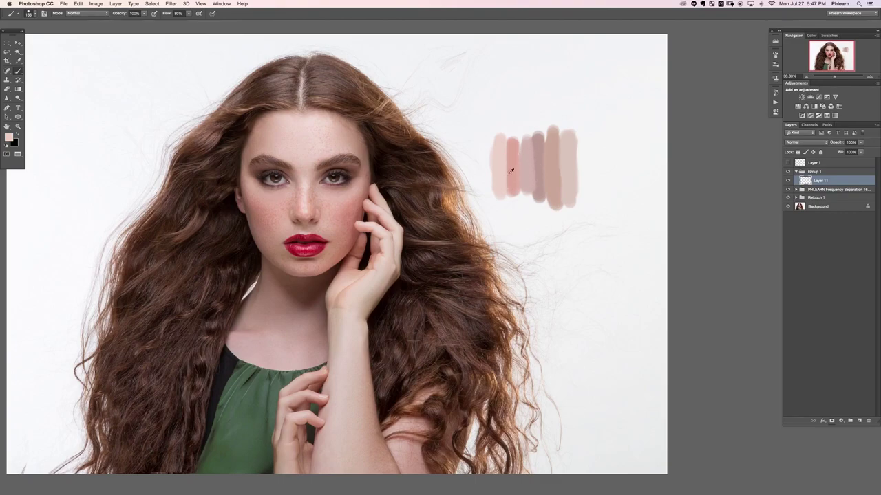
- Sample the painted swatches to compare their colours, and hide the swatch layer
drag(532, 172, 513, 173)
alt+click(532, 148)
click(788, 180)
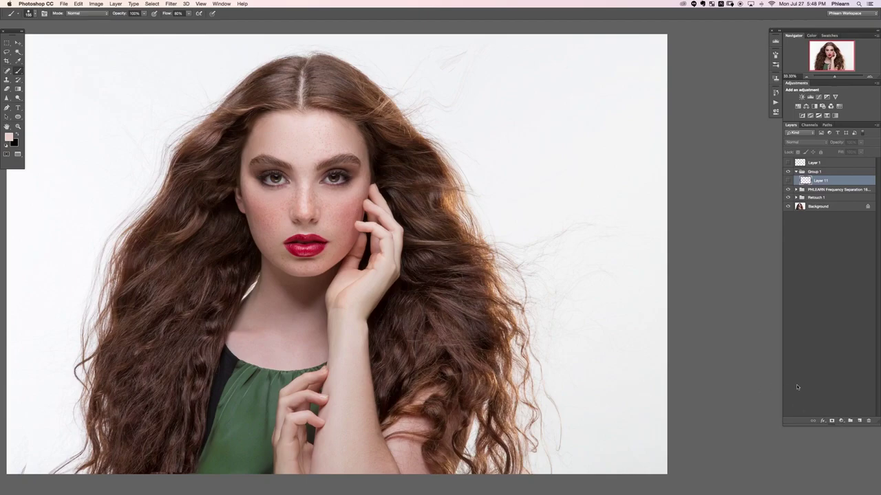
- Add a Color Balance adjustment layer above the swatch layer and set its midtones' green to +100
click(841, 420)
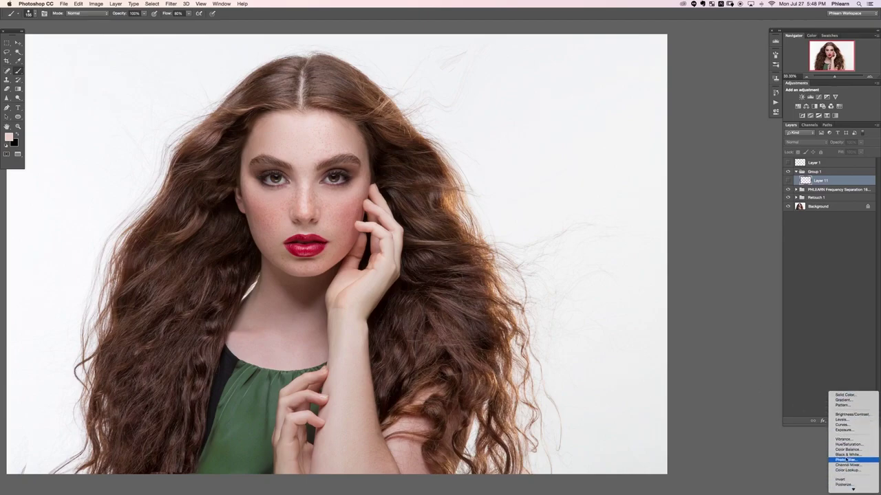
click(847, 450)
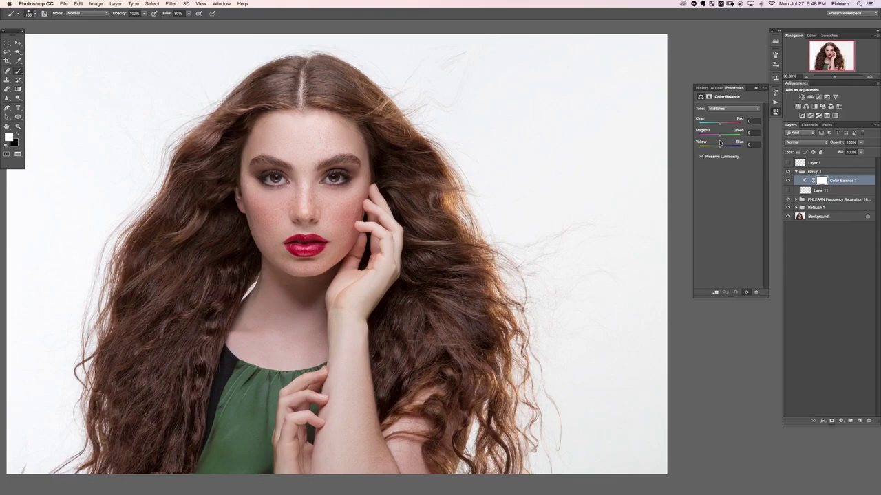
drag(720, 138, 761, 139)
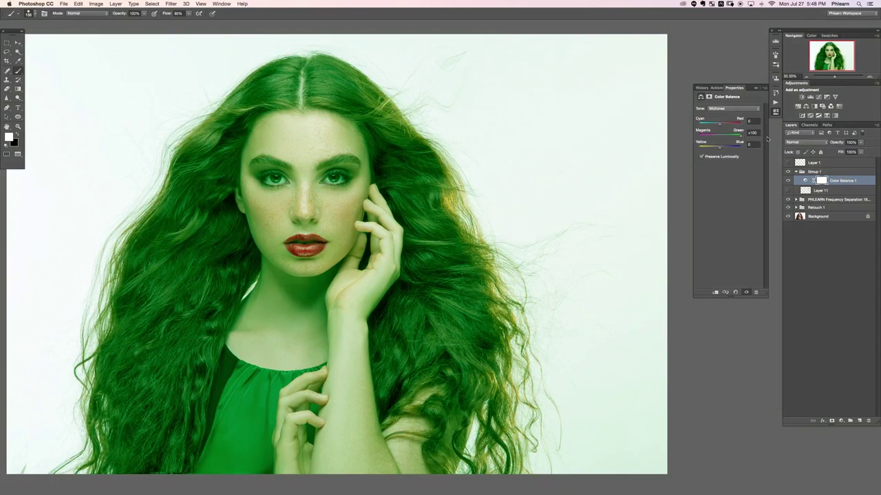
- Invert the Color Balance layer's mask to black so the adjustment is hidden everywhere
key(super+equal)
key(super+equal)
drag(247, 337, 422, 270)
drag(360, 193, 386, 194)
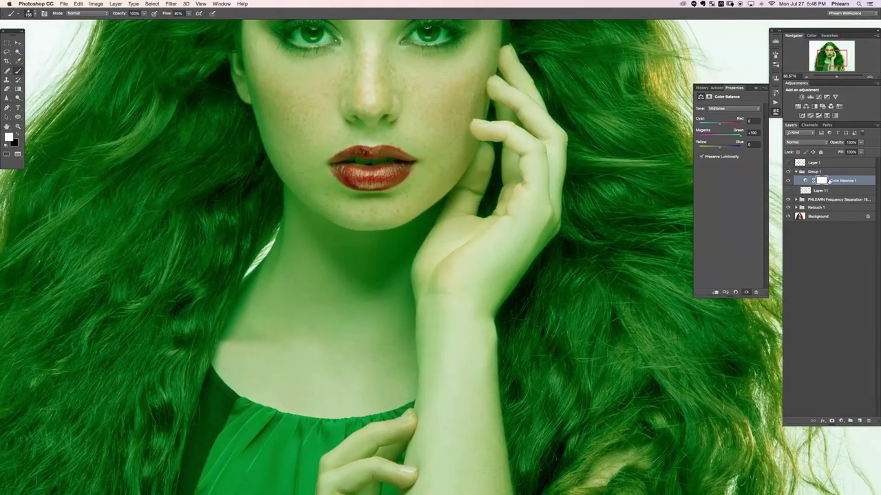
click(823, 181)
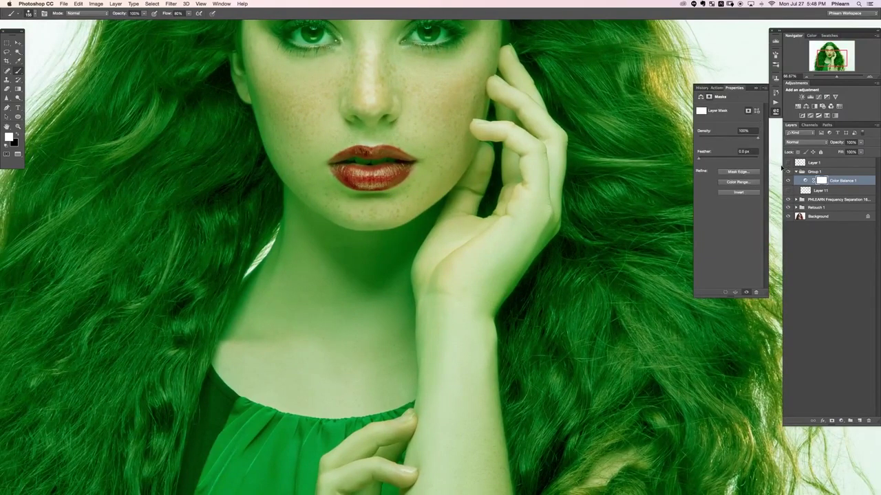
key(super+i)
- Paint white on the mask over the neck and upper chest, using a smaller brush along the jaw and hair edges
mouse_move(283, 291)
mouse_down()
mouse_move(297, 319)
mouse_move(313, 302)
mouse_move(318, 352)
mouse_move(336, 305)
mouse_move(350, 361)
mouse_move(366, 309)
mouse_move(387, 355)
mouse_up()
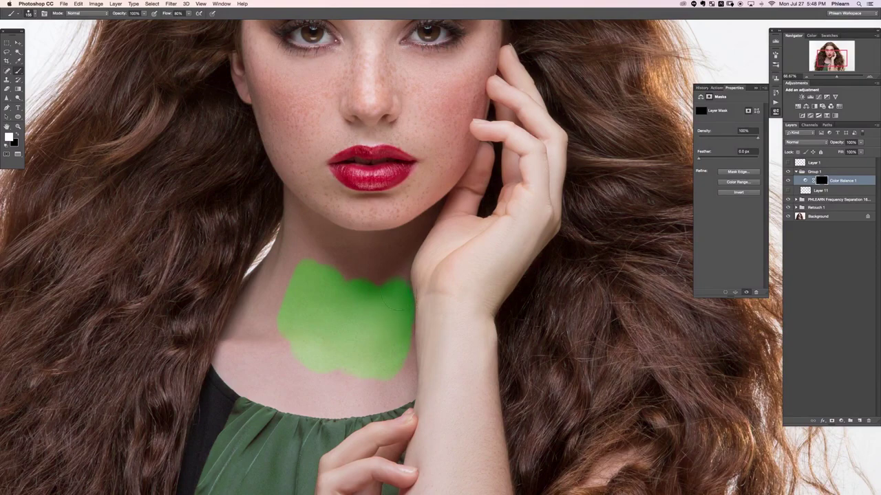
mouse_move(375, 309)
mouse_down()
mouse_move(379, 265)
mouse_move(338, 258)
mouse_move(400, 248)
mouse_move(382, 236)
mouse_move(418, 226)
mouse_move(399, 272)
mouse_up()
key(bracketleft)
key(bracketleft)
key(bracketleft)
key(bracketleft)
key(bracketleft)
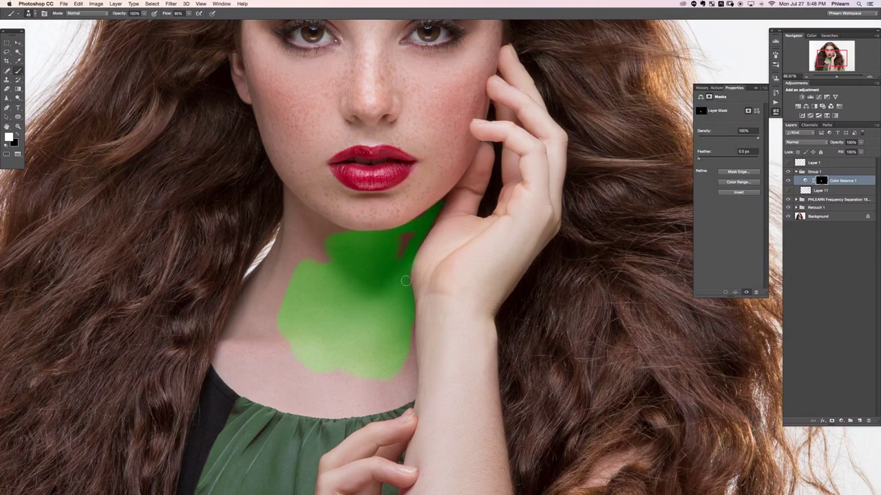
mouse_move(409, 241)
mouse_down()
mouse_move(433, 210)
mouse_move(377, 252)
mouse_move(336, 249)
mouse_move(346, 241)
mouse_move(326, 231)
mouse_move(353, 240)
mouse_move(283, 193)
mouse_up()
mouse_move(311, 292)
mouse_down()
mouse_move(296, 276)
mouse_move(288, 221)
mouse_move(280, 282)
mouse_up()
mouse_move(265, 402)
mouse_down()
mouse_move(268, 368)
mouse_move(248, 355)
mouse_move(245, 368)
mouse_move(286, 295)
mouse_move(280, 273)
mouse_move(266, 368)
mouse_move(252, 344)
mouse_move(267, 287)
mouse_up()
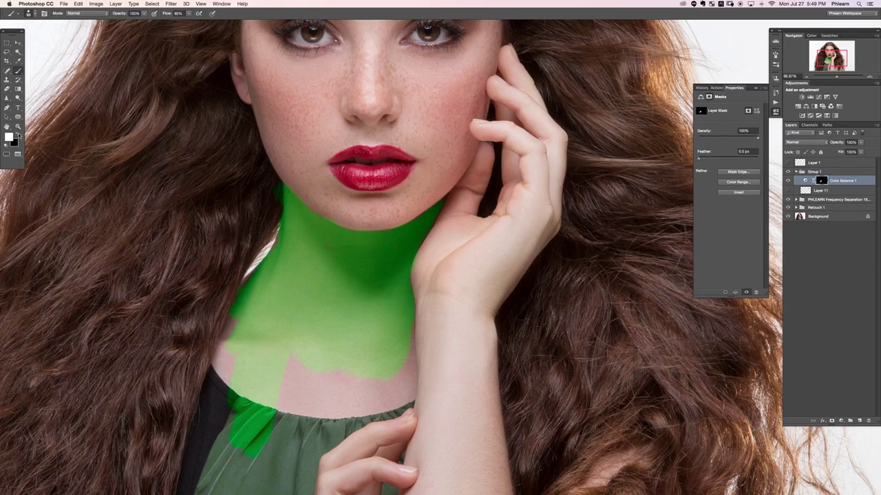
- Paint black on the mask to remove the green spill from the dress below the neckline
key(x)
key(x)
key(x)
key(x)
key(x)
key(x)
key(x)
scroll(275, 352, down, 5)
mouse_move(226, 332)
mouse_down()
mouse_move(279, 311)
mouse_move(236, 272)
mouse_move(251, 277)
mouse_up()
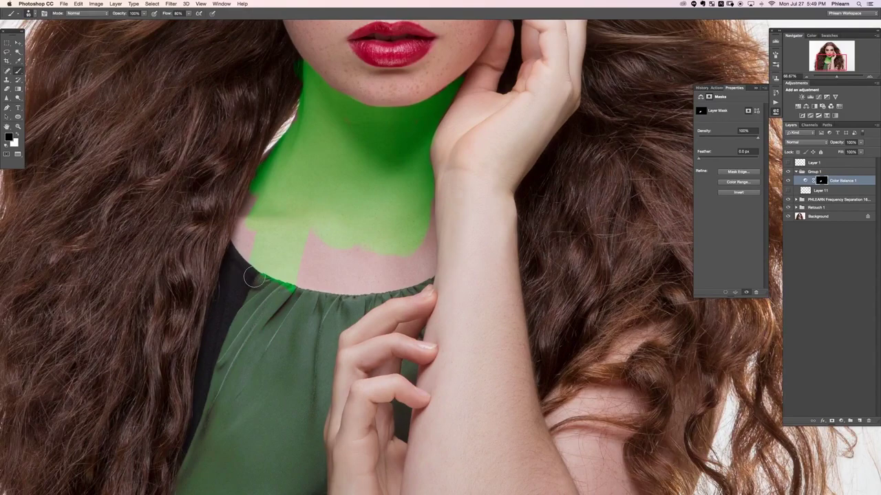
- Fill the remaining chest and neck skin into the mask and clean its edge along the forearm
key(x)
mouse_move(340, 286)
mouse_down()
mouse_move(408, 279)
mouse_move(426, 257)
mouse_move(427, 270)
mouse_move(420, 211)
mouse_move(428, 211)
mouse_move(428, 256)
mouse_move(391, 277)
mouse_move(372, 275)
mouse_move(330, 242)
mouse_move(360, 242)
mouse_move(309, 233)
mouse_move(252, 254)
mouse_move(244, 232)
mouse_move(265, 265)
mouse_move(255, 218)
mouse_move(264, 196)
mouse_move(251, 213)
mouse_up()
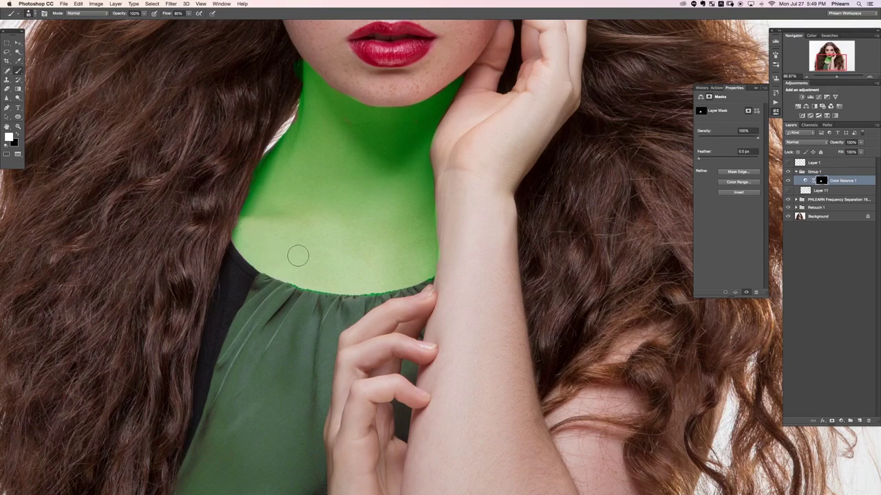
key(x)
drag(440, 291, 446, 231)
scroll(350, 147, up, 3)
key(x)
drag(314, 146, 333, 158)
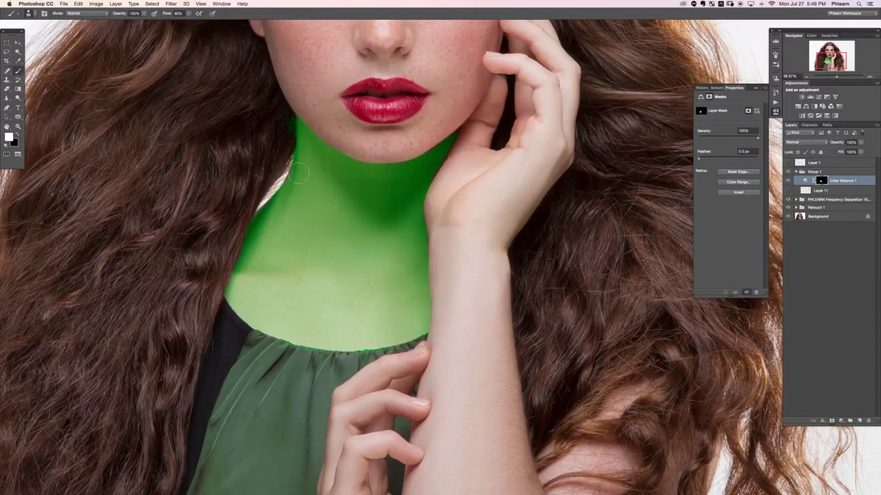
drag(406, 307, 346, 366)
- Reset the Color Balance adjustment to its default values and inspect the neck mask on its own
key(ctrl+minus)
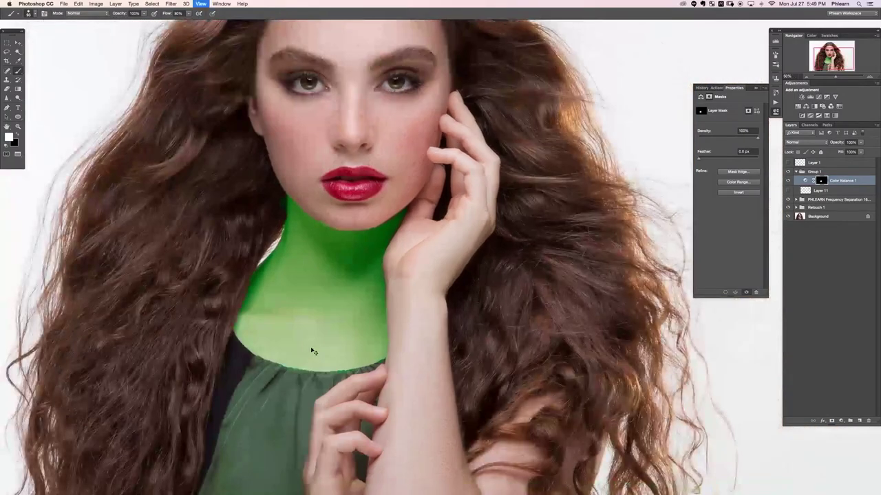
key(ctrl+minus)
scroll(480, 347, down, 3)
scroll(480, 348, right, 3)
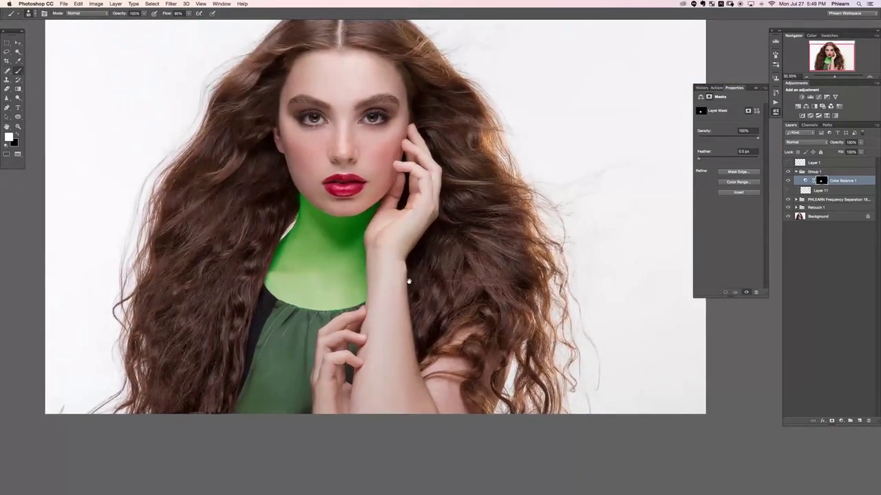
scroll(379, 294, up, 2)
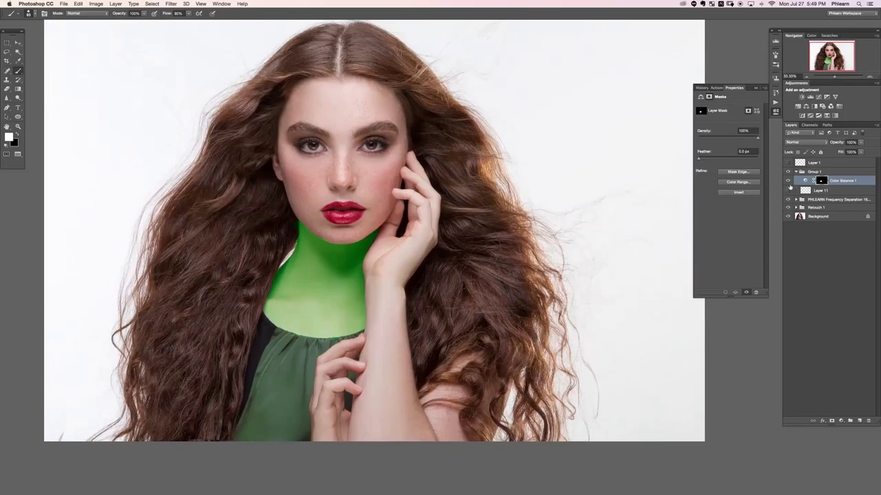
click(805, 182)
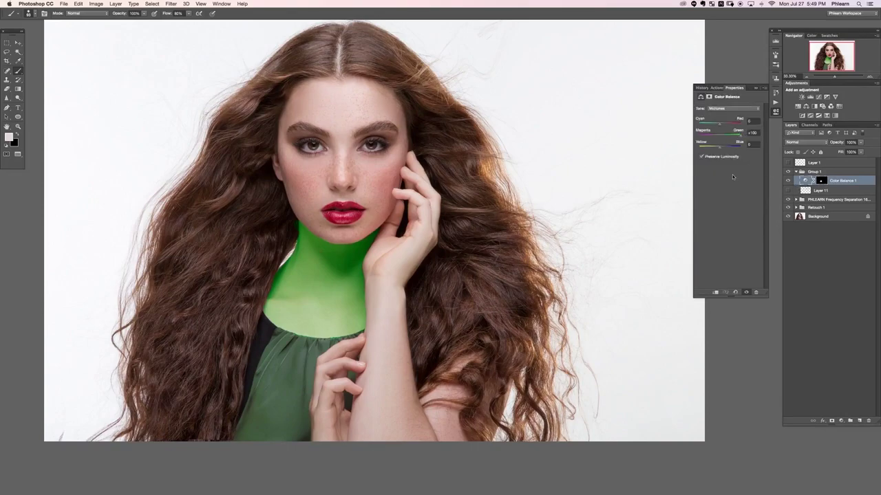
click(736, 292)
alt+click(820, 181)
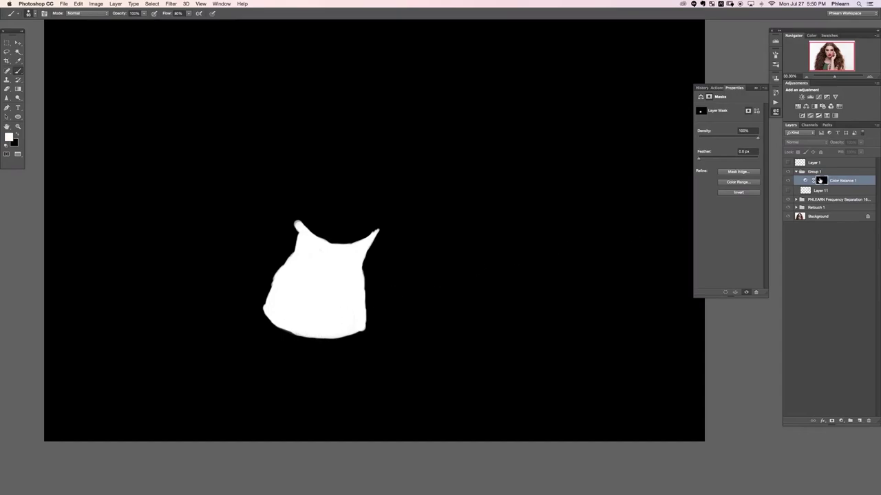
alt+click(821, 180)
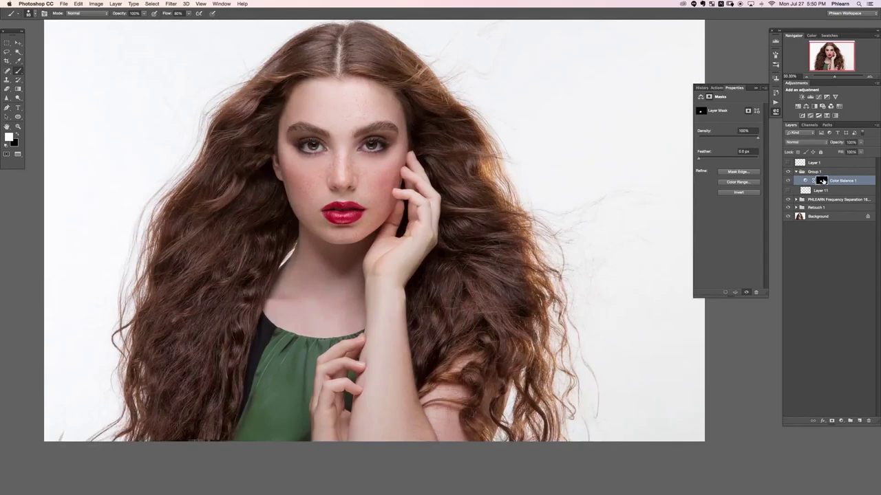
- Show the swatch layer again and shift the neck's midtones toward red and yellow, with blue at -9
click(805, 181)
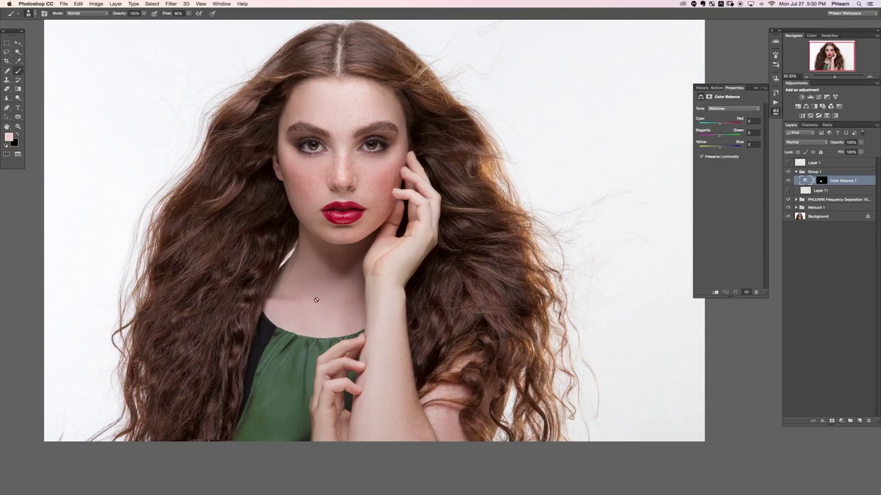
click(788, 191)
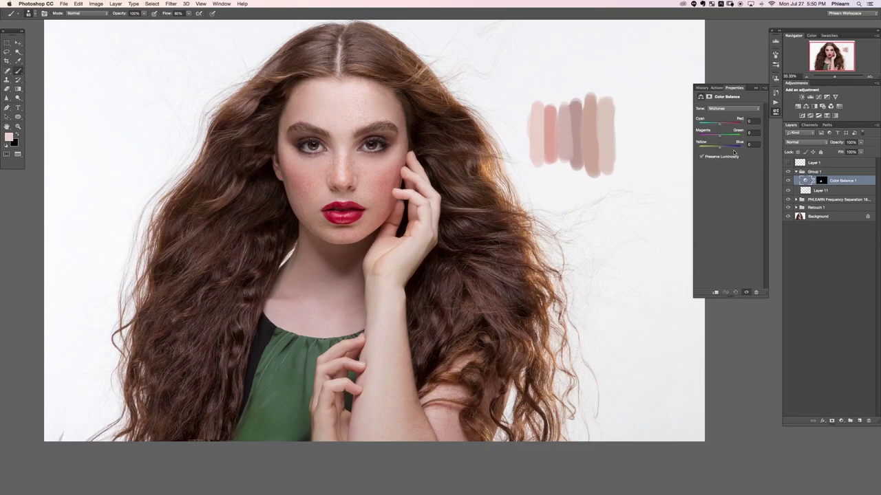
click(758, 145)
click(755, 121)
key(super+minus)
key(super+minus)
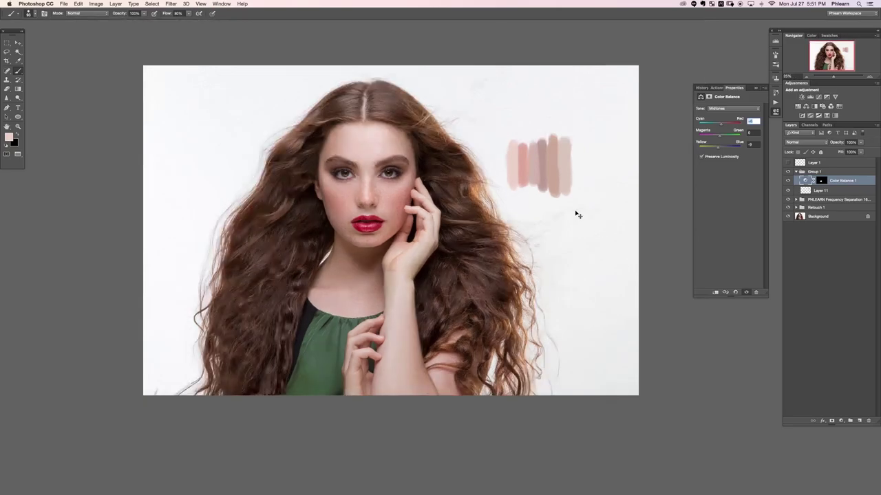
drag(515, 294, 496, 286)
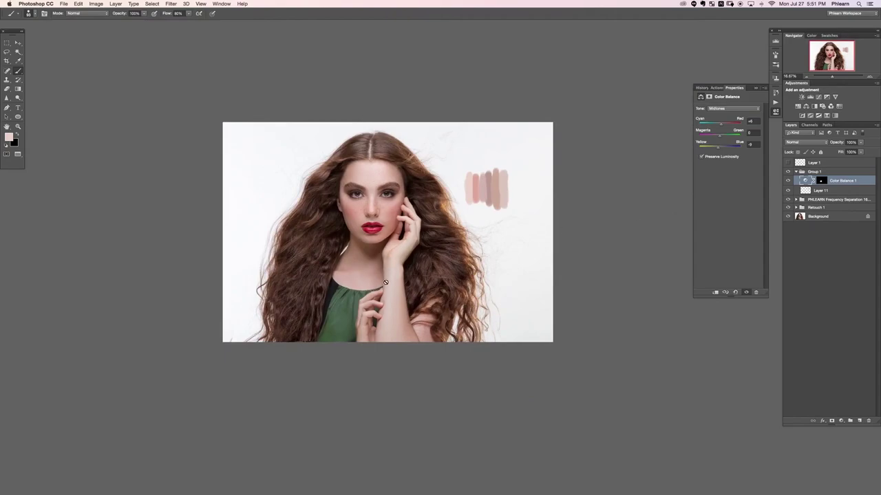
click(753, 122)
mouse_move(720, 139)
mouse_down()
mouse_move(728, 136)
mouse_move(702, 137)
mouse_move(732, 138)
mouse_move(699, 138)
mouse_move(735, 140)
mouse_move(721, 138)
mouse_up()
click(752, 134)
key(Return)
click(752, 144)
- Compare the neck with and without the Color Balance adjustment by switching its visibility repeatedly
click(788, 181)
click(788, 181)
click(788, 181)
click(788, 181)
click(787, 181)
click(787, 181)
click(788, 181)
click(788, 181)
click(788, 181)
click(788, 181)
click(788, 181)
click(788, 181)
- Set the neck adjustment's midtones to red +10 and blue -10, and compare before and after
key(Tab)
key(Up)
text(10)
click(753, 144)
click(788, 181)
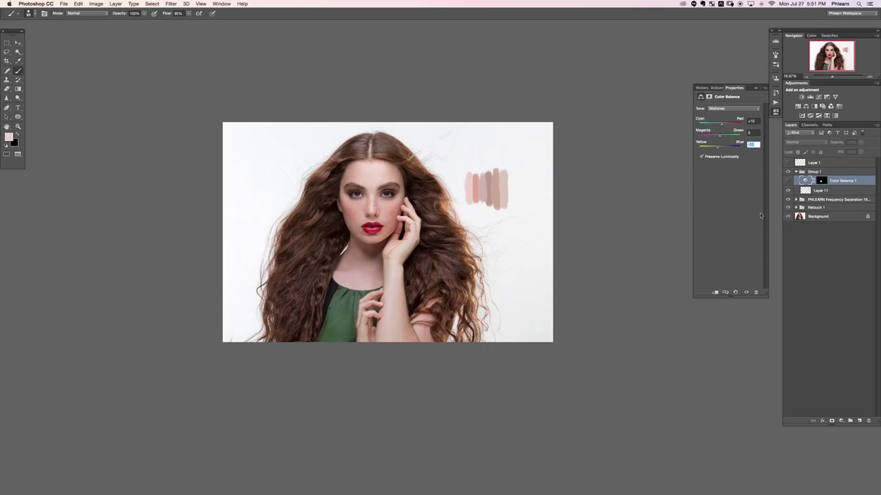
click(788, 180)
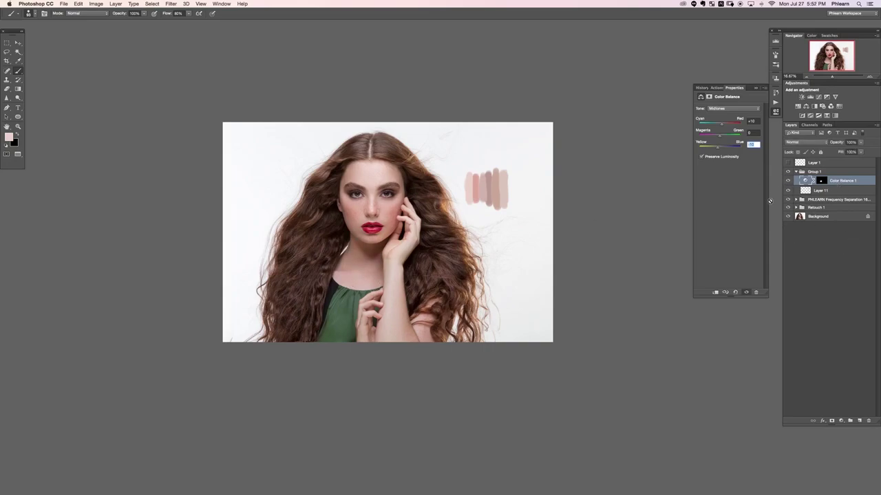
- Add a second Color Balance layer above the first with midtone green at +100, and hide the swatch layer
key(super+plus)
drag(314, 216, 331, 207)
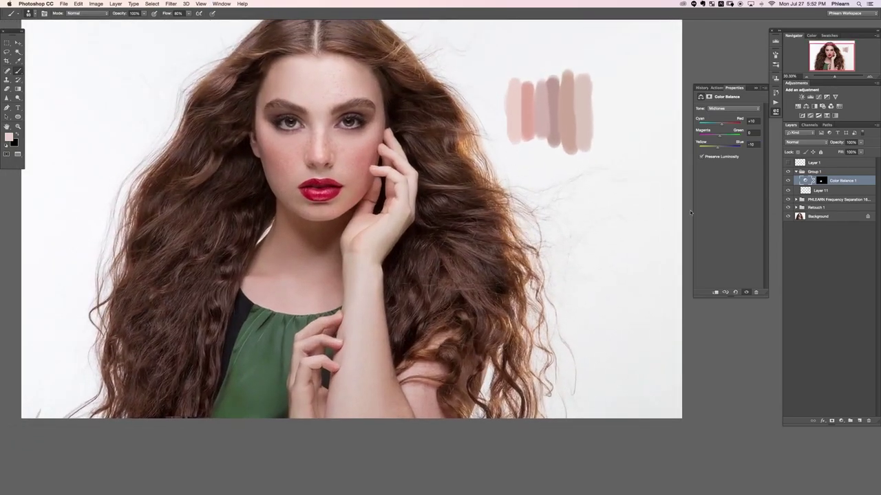
click(842, 421)
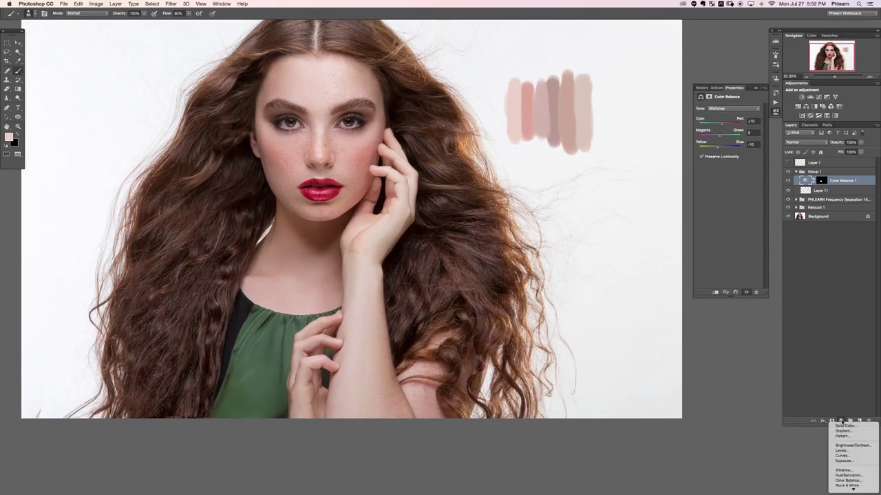
click(838, 480)
drag(720, 135, 745, 133)
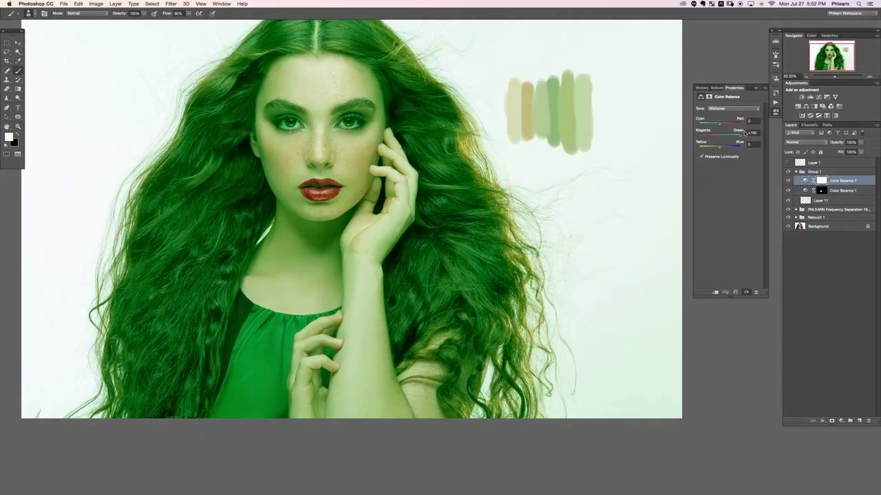
click(788, 201)
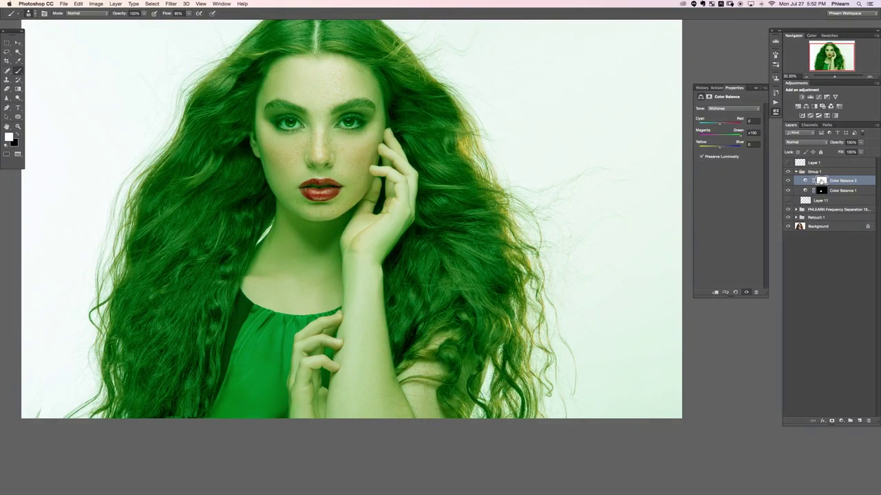
- Invert the second Color Balance layer's mask and paint the adjustment onto the forearm and the lower hand with its fingers
click(821, 181)
key(super+i)
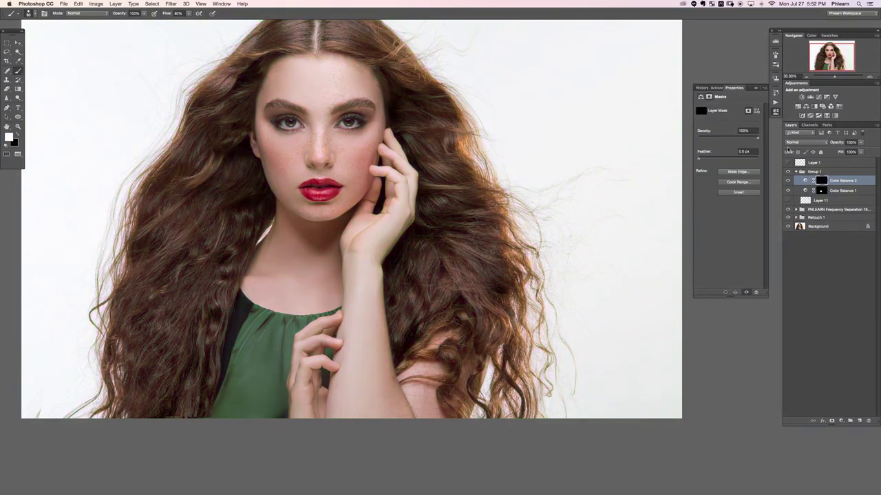
key(super+equal)
drag(287, 333, 292, 333)
mouse_move(294, 284)
mouse_down()
mouse_move(305, 367)
mouse_move(309, 269)
mouse_move(311, 309)
mouse_move(269, 284)
mouse_move(259, 317)
mouse_move(255, 275)
mouse_move(257, 385)
mouse_move(254, 362)
mouse_move(294, 412)
mouse_move(280, 282)
mouse_up()
mouse_move(315, 323)
mouse_down()
mouse_move(315, 354)
mouse_move(354, 474)
mouse_move(351, 424)
mouse_move(326, 367)
mouse_move(313, 428)
mouse_move(316, 461)
mouse_up()
mouse_move(293, 377)
mouse_down()
mouse_move(264, 346)
mouse_move(251, 434)
mouse_move(235, 432)
mouse_move(235, 307)
mouse_move(226, 408)
mouse_move(203, 458)
mouse_move(231, 439)
mouse_move(238, 461)
mouse_move(224, 315)
mouse_move(224, 383)
mouse_up()
mouse_move(225, 310)
mouse_down()
mouse_move(179, 299)
mouse_move(204, 292)
mouse_move(227, 250)
mouse_move(147, 295)
mouse_move(131, 387)
mouse_move(136, 458)
mouse_move(136, 429)
mouse_move(136, 449)
mouse_move(154, 425)
mouse_move(164, 349)
mouse_move(181, 462)
mouse_up()
mouse_move(207, 409)
mouse_down()
mouse_move(184, 398)
mouse_move(180, 333)
mouse_move(165, 360)
mouse_move(161, 345)
mouse_move(161, 295)
mouse_move(195, 269)
mouse_up()
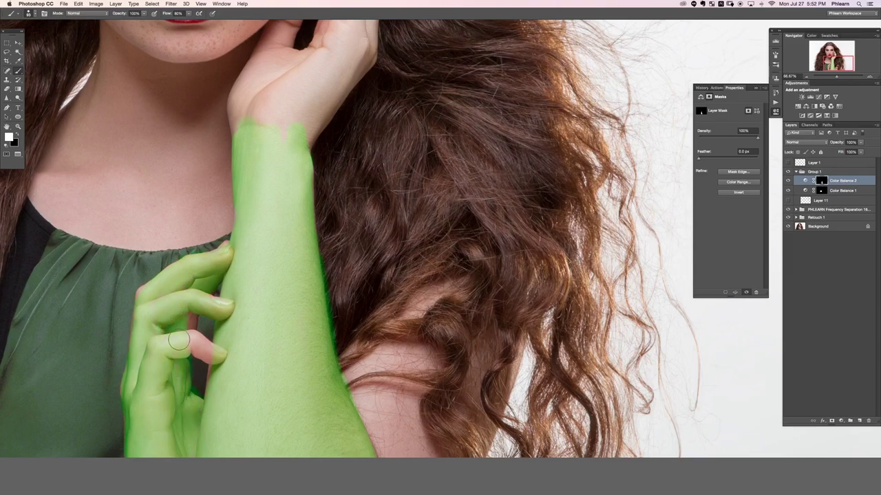
drag(186, 338, 215, 363)
mouse_move(165, 311)
mouse_down()
mouse_move(147, 292)
mouse_move(139, 342)
mouse_move(144, 335)
mouse_up()
- Paint the adjustment onto the upper arm beside the elbow and mask out the overspill along the arm's edge
mouse_move(362, 411)
mouse_down()
mouse_move(383, 397)
mouse_move(362, 391)
mouse_move(406, 386)
mouse_move(412, 438)
mouse_move(404, 422)
mouse_move(424, 446)
mouse_move(414, 450)
mouse_move(410, 425)
mouse_move(379, 397)
mouse_move(379, 454)
mouse_move(362, 366)
mouse_move(404, 359)
mouse_up()
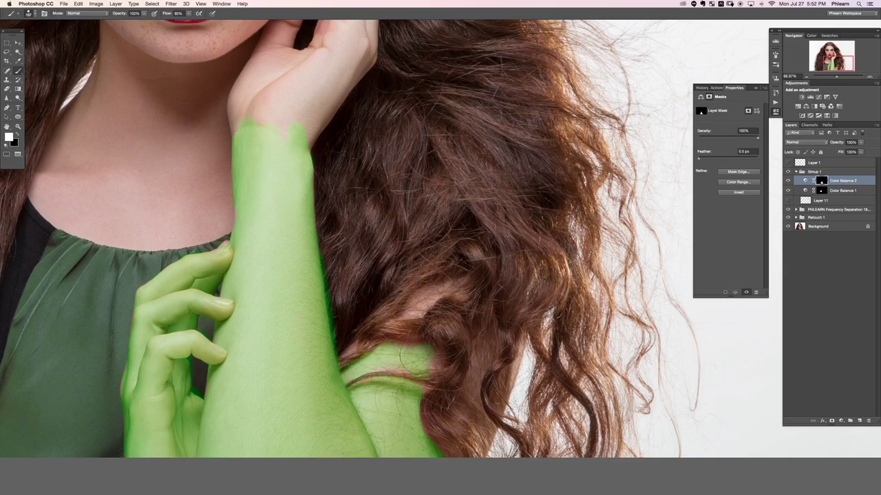
key(x)
drag(346, 315, 400, 463)
key(x)
- Extend the mask over the wrist, palm, thumb and fingers of the hand resting against the face
mouse_move(331, 249)
mouse_down()
mouse_move(313, 284)
mouse_move(305, 245)
mouse_move(297, 275)
mouse_move(294, 255)
mouse_move(296, 281)
mouse_move(312, 212)
mouse_move(358, 126)
mouse_up()
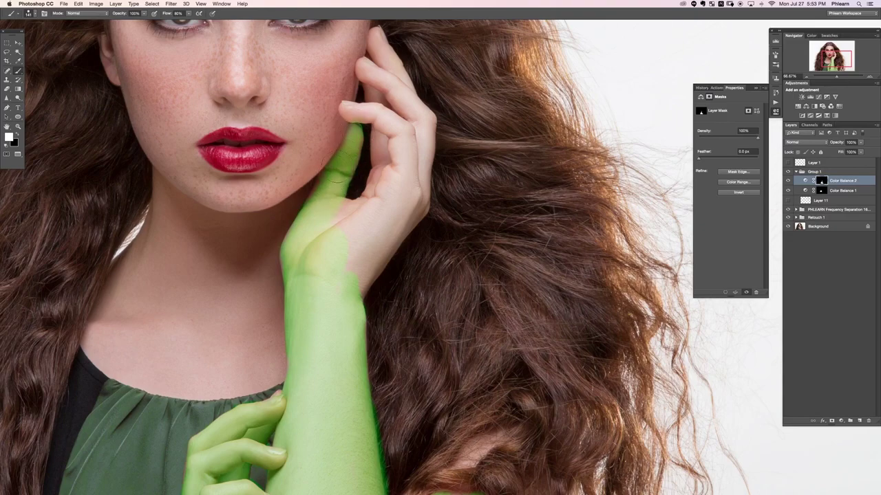
mouse_move(346, 210)
mouse_down()
mouse_move(378, 188)
mouse_move(361, 209)
mouse_move(371, 203)
mouse_move(388, 139)
mouse_move(410, 121)
mouse_move(418, 140)
mouse_move(423, 134)
mouse_move(418, 207)
mouse_move(354, 278)
mouse_move(358, 256)
mouse_move(408, 183)
mouse_move(351, 285)
mouse_move(343, 271)
mouse_move(357, 212)
mouse_move(388, 219)
mouse_move(409, 170)
mouse_move(388, 258)
mouse_up()
scroll(388, 259, up, 1)
click(393, 191)
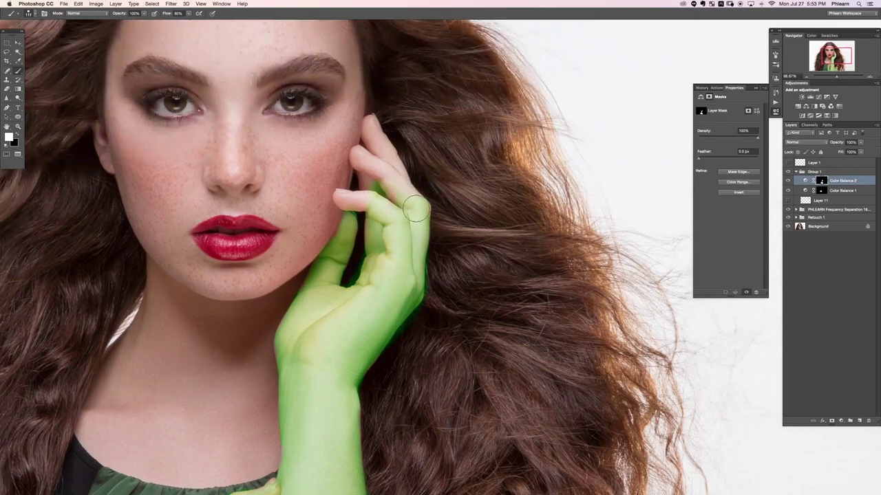
drag(389, 191, 381, 190)
mouse_move(383, 146)
mouse_down()
mouse_move(364, 142)
mouse_move(367, 133)
mouse_move(375, 150)
mouse_move(374, 143)
mouse_move(371, 160)
mouse_move(361, 160)
mouse_move(362, 152)
mouse_move(366, 201)
mouse_move(380, 203)
mouse_move(344, 198)
mouse_up()
key(x)
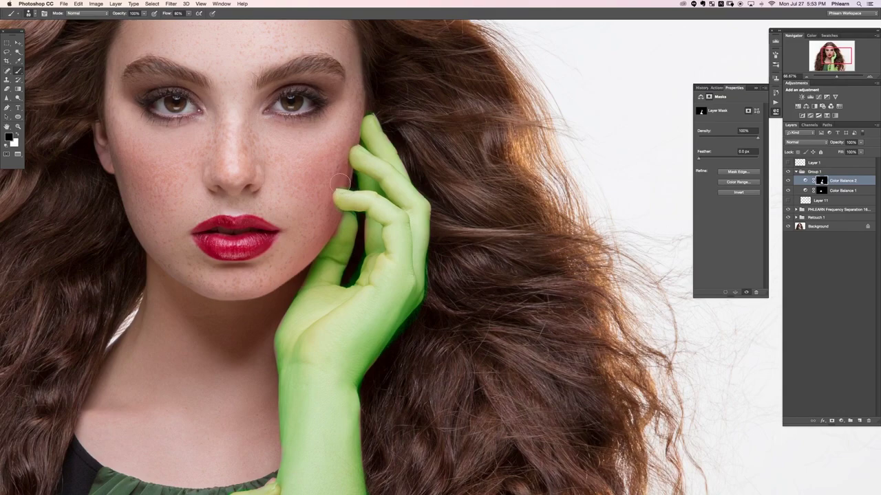
key(x)
mouse_move(340, 201)
mouse_down()
mouse_move(352, 219)
mouse_move(371, 230)
mouse_up()
- Reset the arm and hand Color Balance adjustment to its default values
key(super+minus)
key(super+minus)
drag(530, 342, 460, 300)
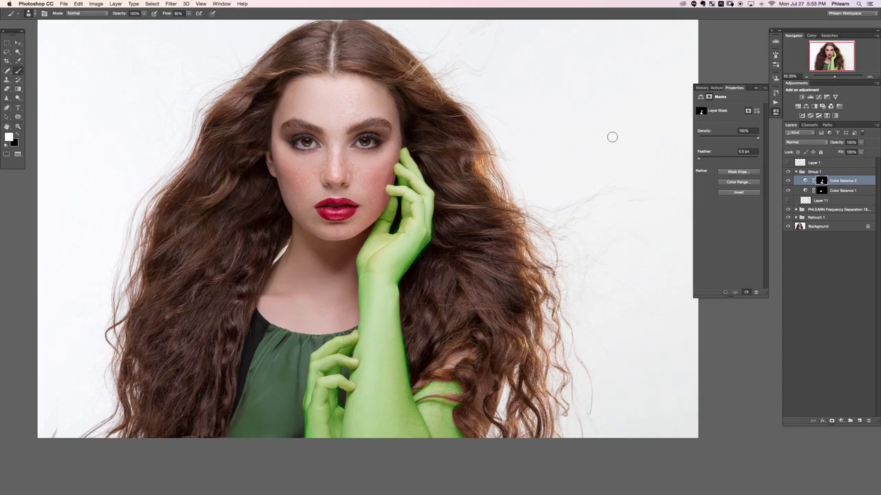
click(807, 181)
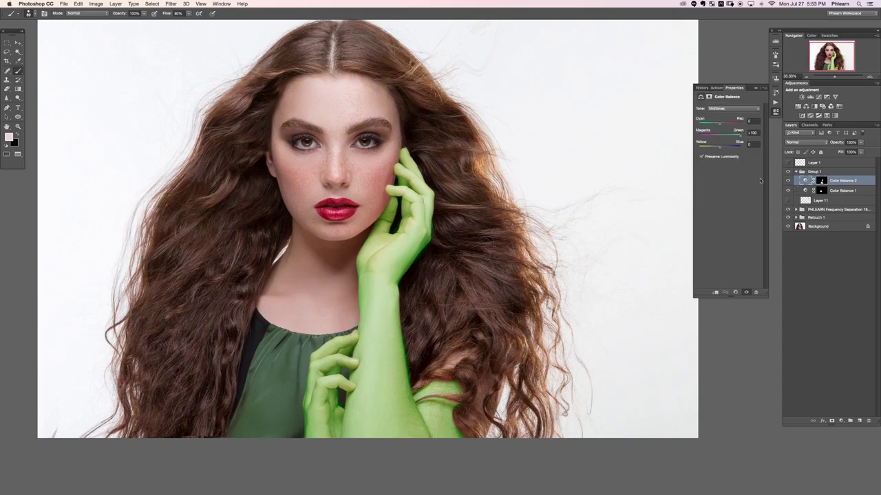
click(735, 293)
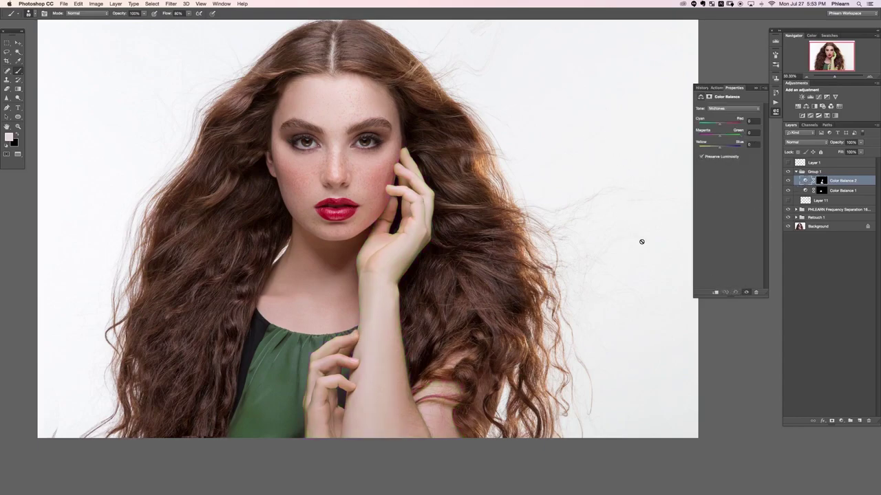
- Shift the arm adjustment's midtones slightly toward red and compare the image with and without both Color Balance layers
key(super+minus)
drag(349, 285, 315, 301)
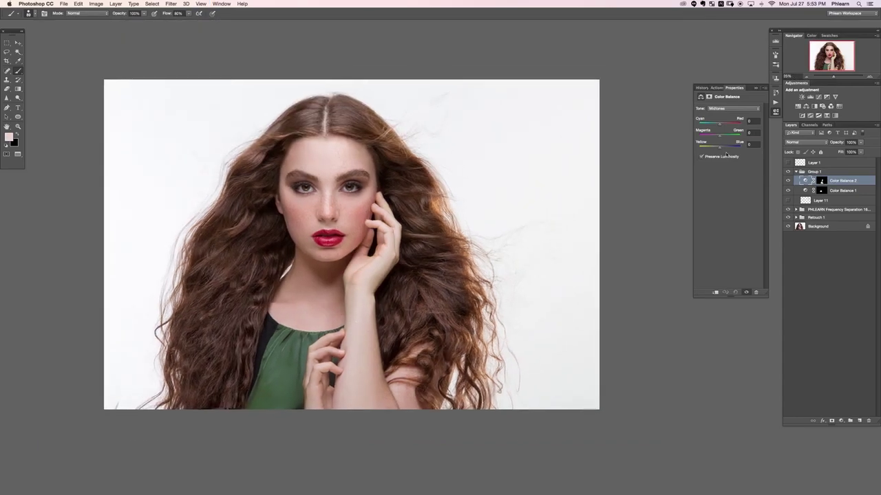
click(756, 120)
click(789, 196)
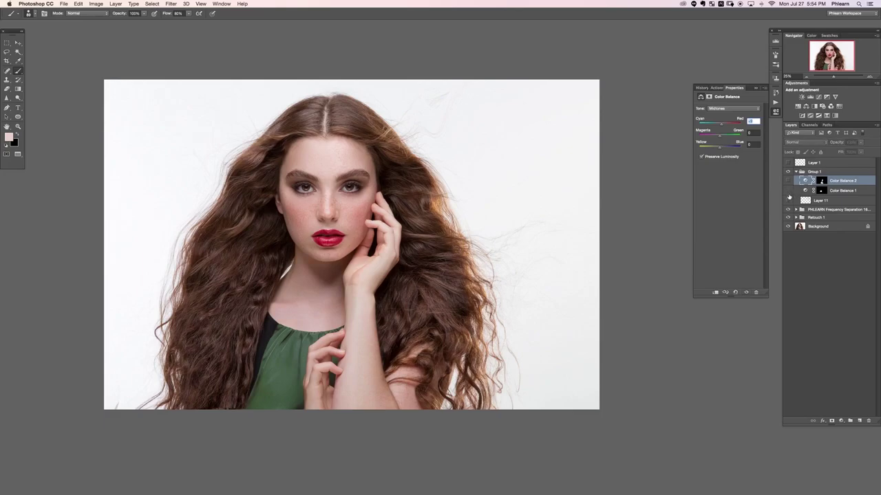
click(789, 181)
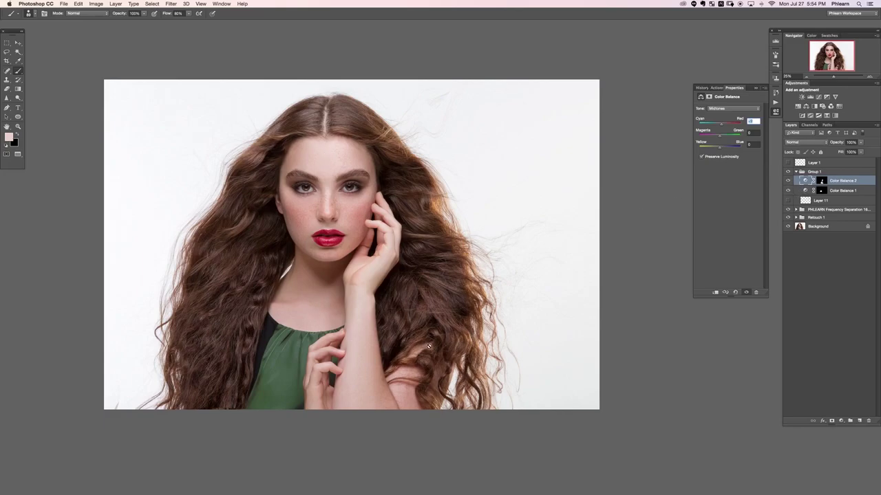
- Collapse Group 1 and create a new blank layer inside its own group above it
click(795, 172)
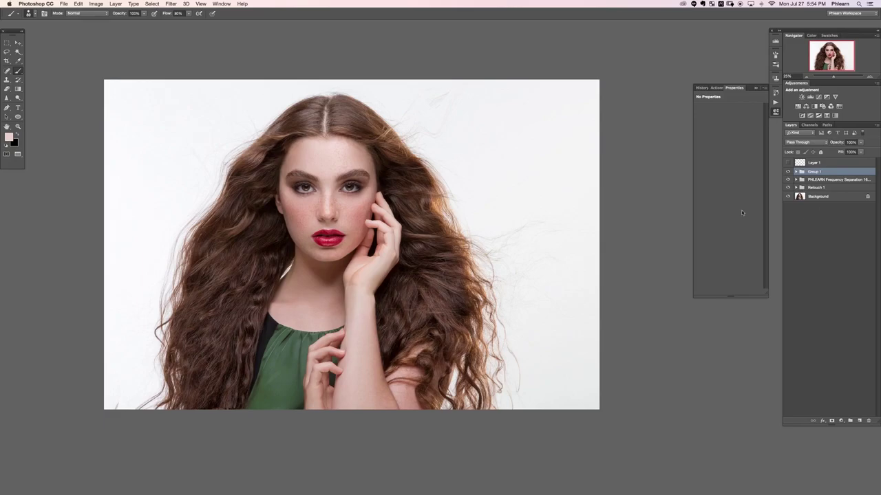
drag(417, 269, 439, 257)
key(super+shift+alt+n)
key(super+g)
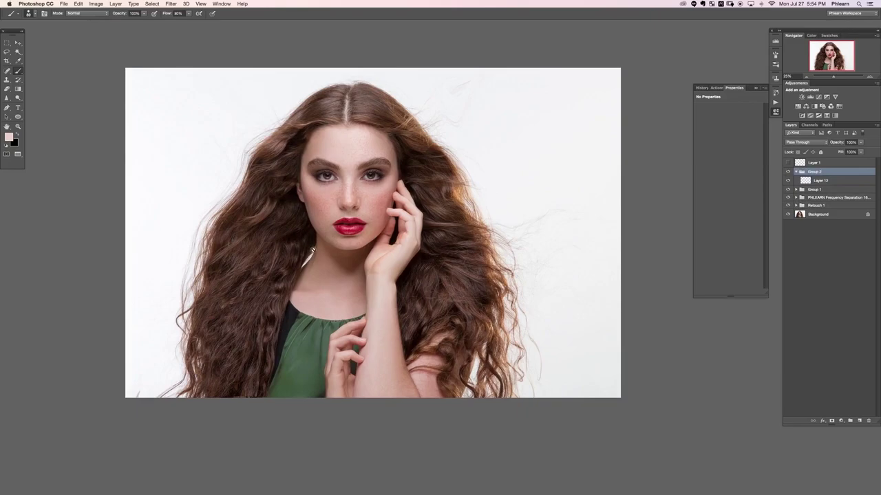
- Select Layer 12 for working on the white gap beside the neck and sample the lips' red as foreground color
key(super+plus)
key(super+plus)
key(super+plus)
key(super+plus)
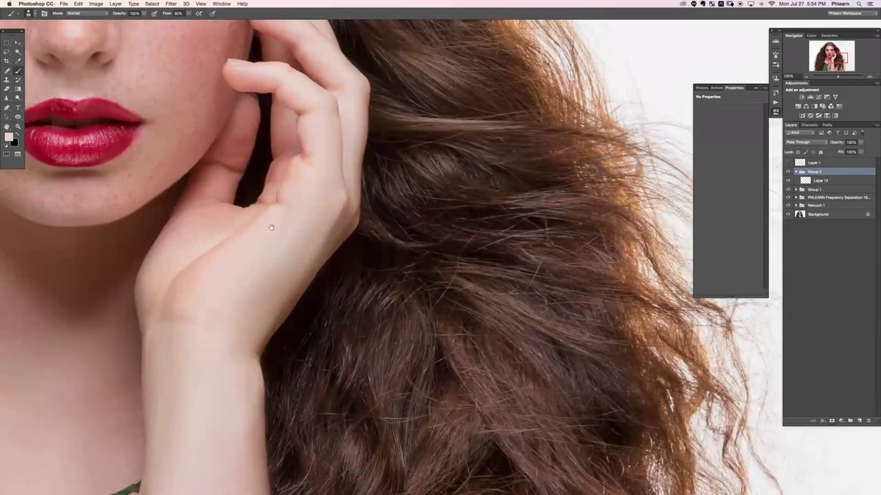
drag(178, 370, 599, 387)
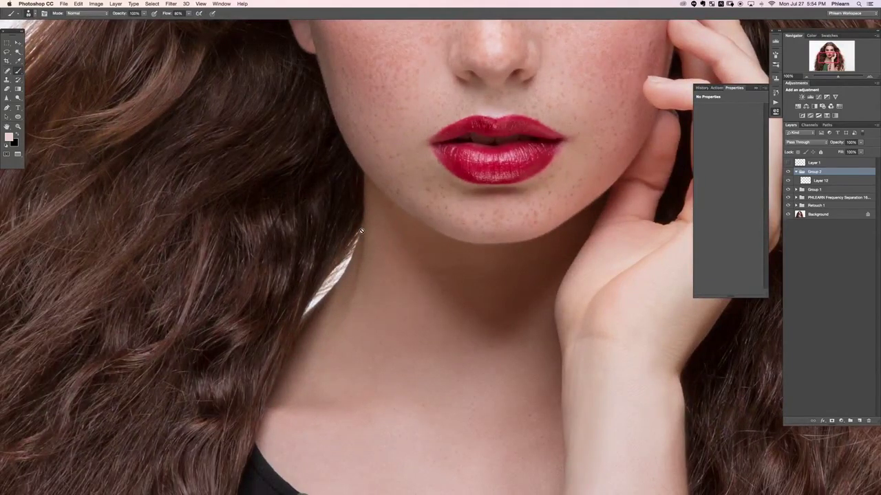
key(super+plus)
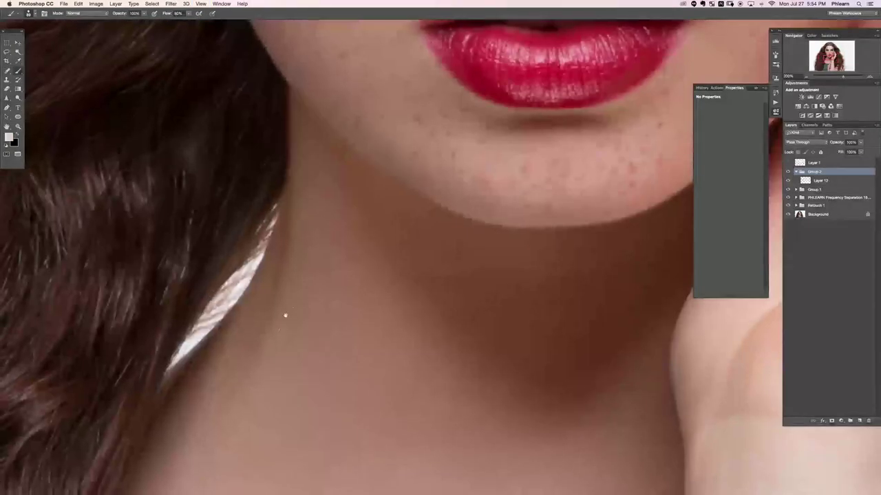
scroll(279, 323, left, 5)
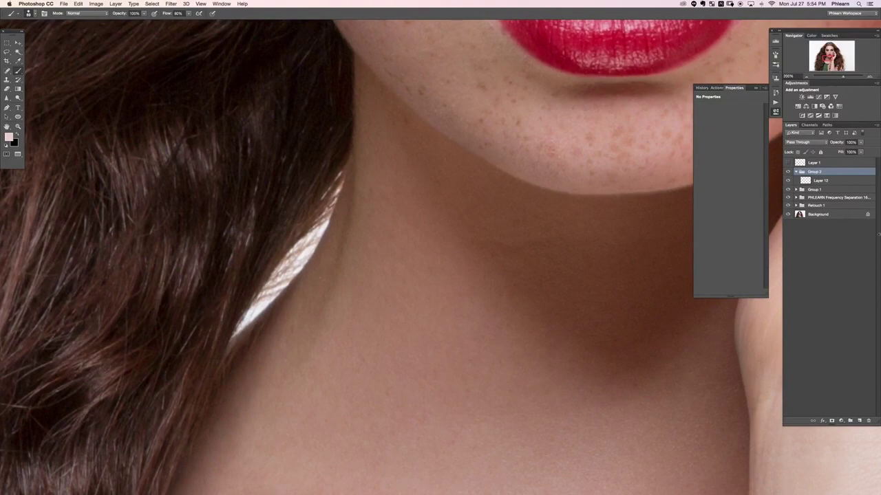
click(854, 182)
drag(303, 275, 268, 278)
alt+click(548, 46)
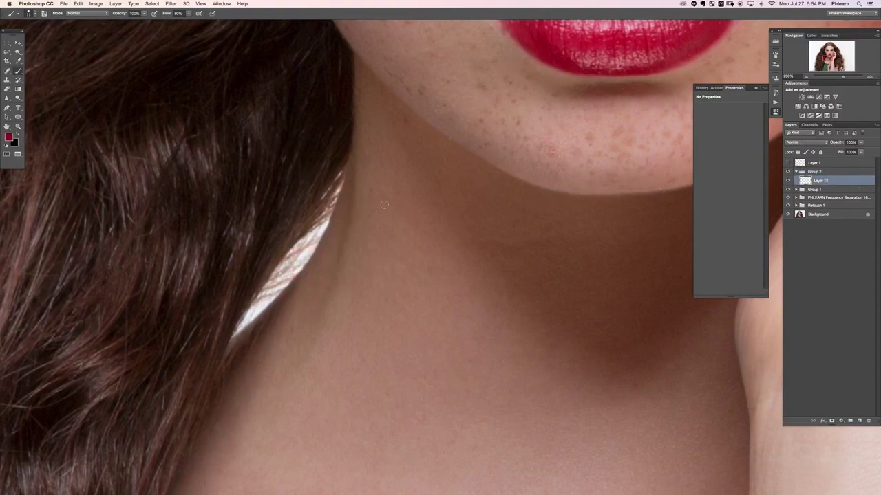
mouse_move(228, 339)
mouse_down()
mouse_move(297, 273)
mouse_move(321, 232)
mouse_move(343, 164)
mouse_move(316, 128)
mouse_move(200, 290)
mouse_move(258, 324)
mouse_move(284, 256)
mouse_move(223, 322)
mouse_move(321, 199)
mouse_move(289, 268)
mouse_move(318, 230)
mouse_move(271, 290)
mouse_move(279, 304)
mouse_move(282, 286)
mouse_move(272, 315)
mouse_move(289, 262)
mouse_up()
key(ctrl+z)
key(ctrl+z)
- Draw a closed Pen path that follows the neck's edge along the white gap and loops around the adjacent hair
drag(256, 329, 280, 348)
key(p)
drag(245, 368, 259, 359)
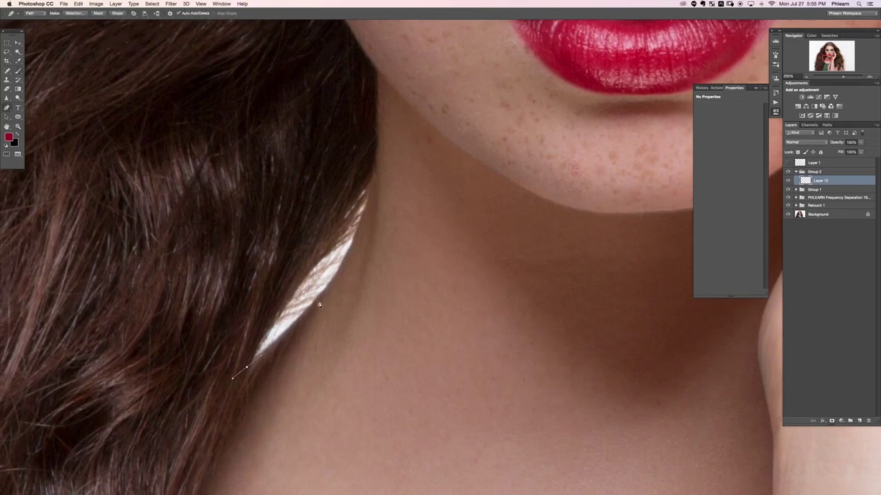
drag(340, 272, 343, 272)
drag(373, 167, 374, 117)
click(313, 96)
click(136, 205)
click(115, 371)
click(164, 428)
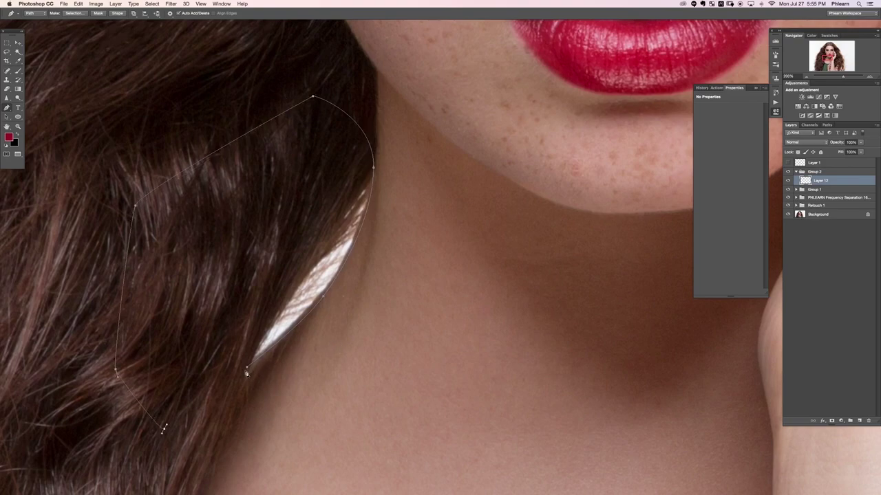
click(246, 370)
- Refine the path's anchor points and curve handles so it hugs the neck's edge beside the gap
click(323, 298)
mouse_move(324, 298)
mouse_down()
mouse_move(333, 298)
mouse_move(325, 293)
mouse_up()
ctrl+click(325, 296)
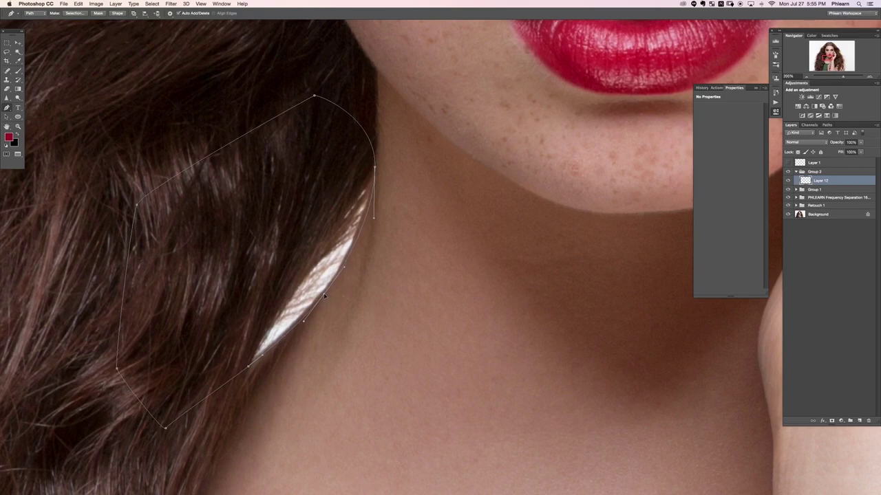
drag(375, 167, 374, 160)
drag(374, 214, 368, 229)
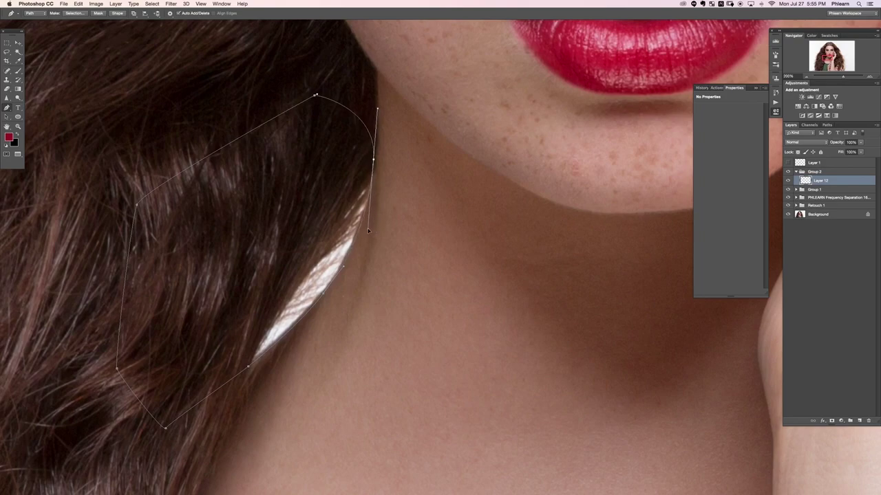
- Convert the path into a new anti-aliased selection with a feather radius of 2 pixels
key(super+minus)
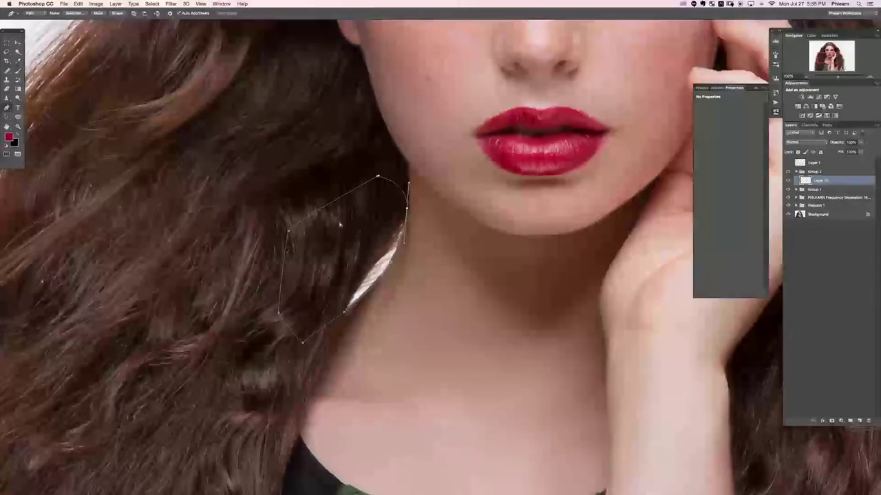
drag(371, 256, 311, 266)
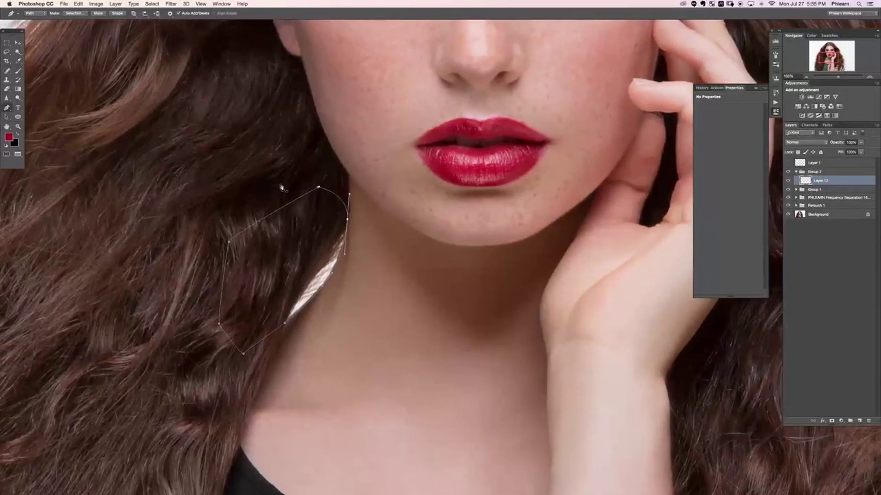
right_click(289, 253)
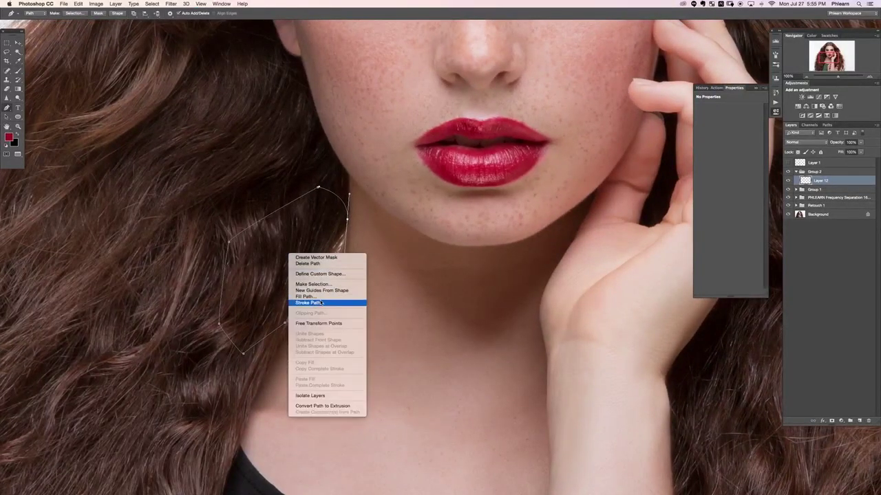
click(324, 284)
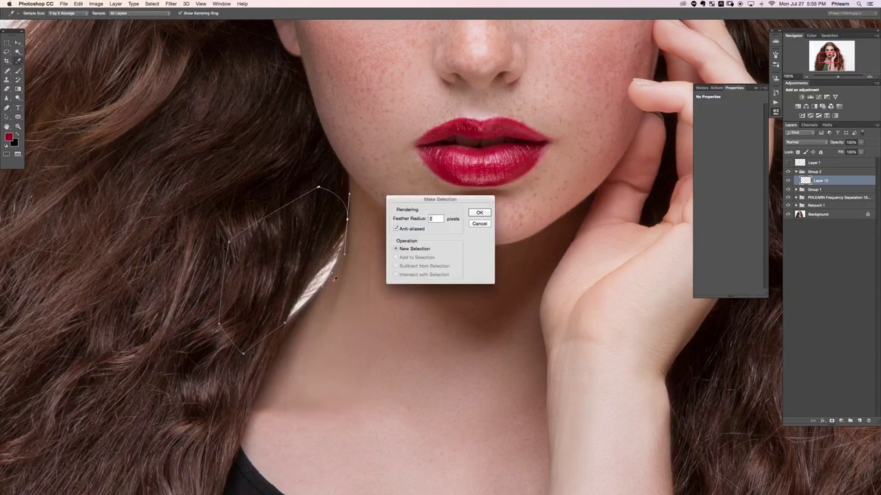
click(481, 213)
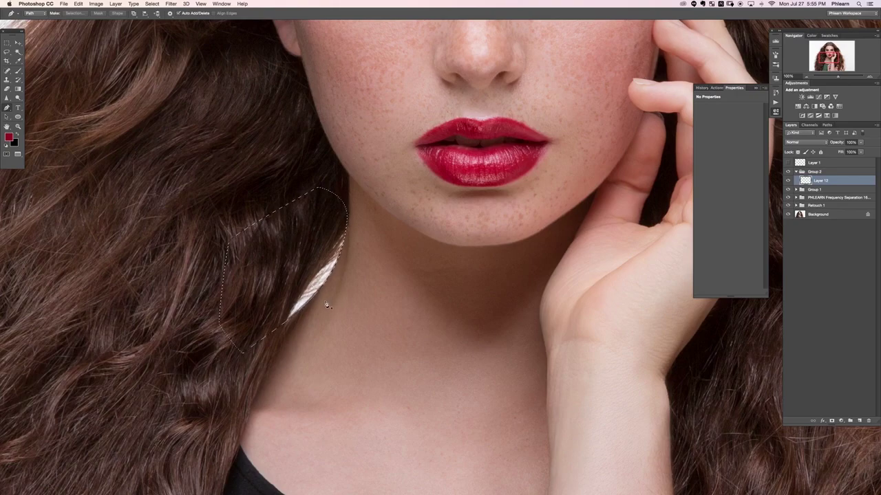
- Try painting red brush strokes across the selection's neck edge and clear them again
key(b)
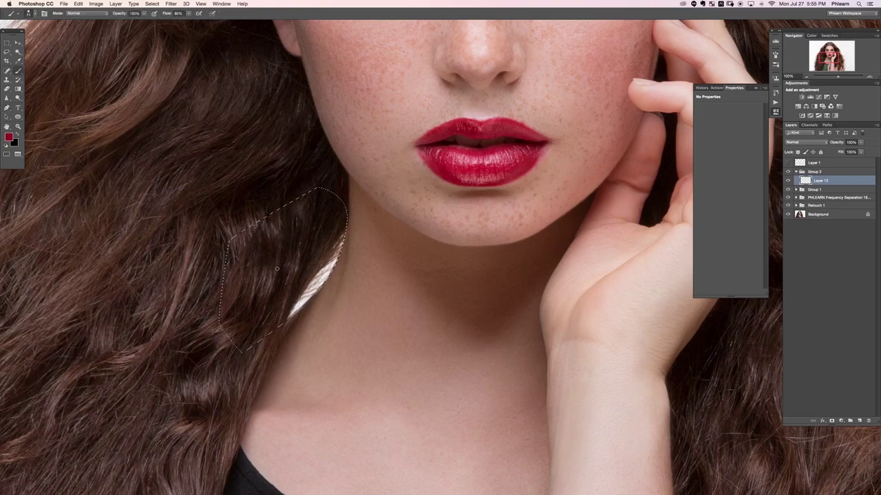
mouse_move(340, 321)
mouse_down()
mouse_move(301, 142)
mouse_move(340, 200)
mouse_move(257, 246)
mouse_move(384, 282)
mouse_up()
key(super+z)
drag(261, 341, 328, 165)
key(Delete)
mouse_move(338, 223)
mouse_down()
mouse_move(314, 319)
mouse_move(301, 324)
mouse_move(360, 188)
mouse_move(273, 212)
mouse_move(322, 267)
mouse_up()
key(Delete)
- Restore the hair selection after deselecting it and hide its outline
key(super+d)
key(super+h)
key(super+d)
key(super+shift+d)
key(super+h)
- Set the Clone Stamp to sample Current & Below and clone hair over the white gap beside the neck
key(s)
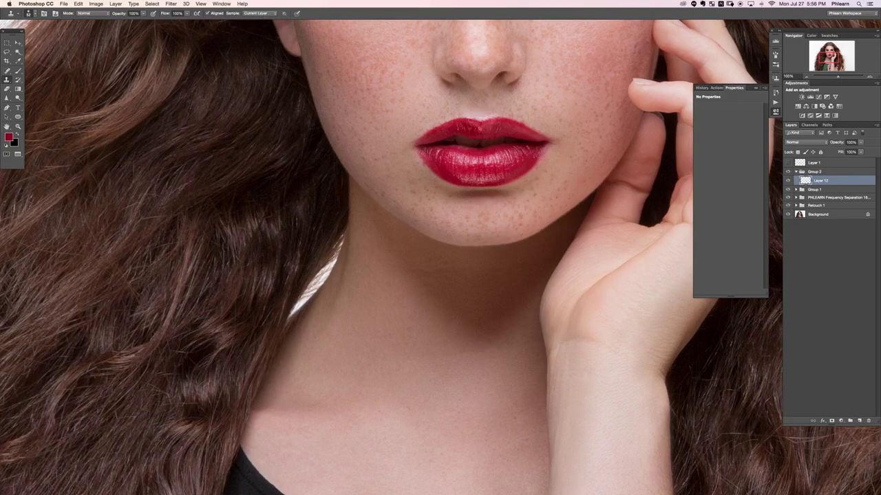
click(254, 14)
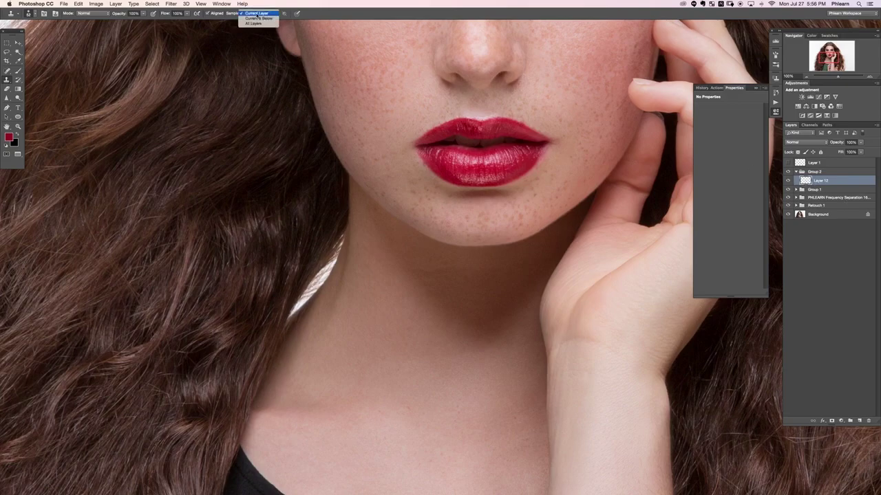
click(258, 19)
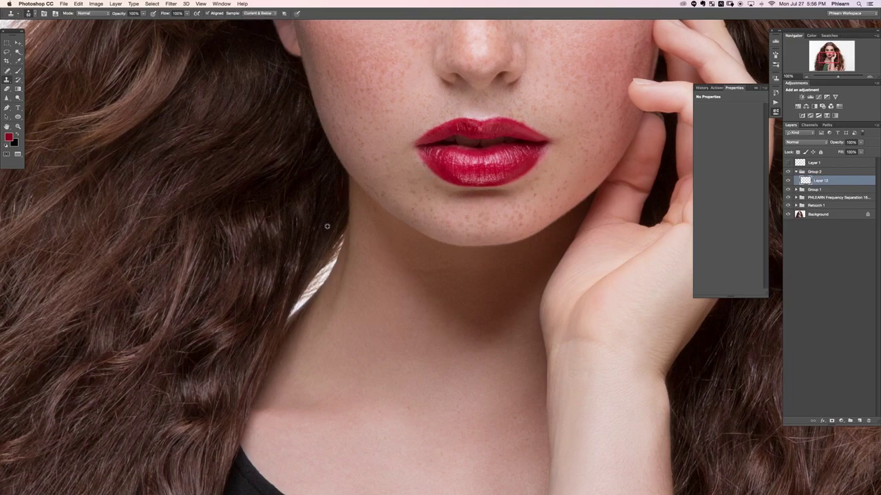
mouse_move(329, 262)
mouse_down()
mouse_move(346, 226)
mouse_move(343, 249)
mouse_move(314, 275)
mouse_move(332, 220)
mouse_move(323, 283)
mouse_move(336, 256)
mouse_move(291, 317)
mouse_up()
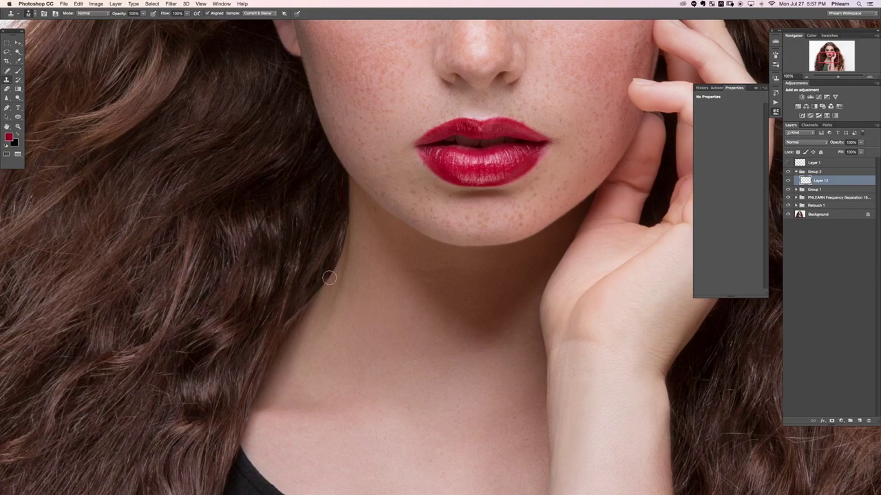
- Paint the whole selected hair area beside the neck with the sampled red to reveal the selection's extent
key(b)
drag(296, 238, 323, 269)
drag(344, 210, 307, 302)
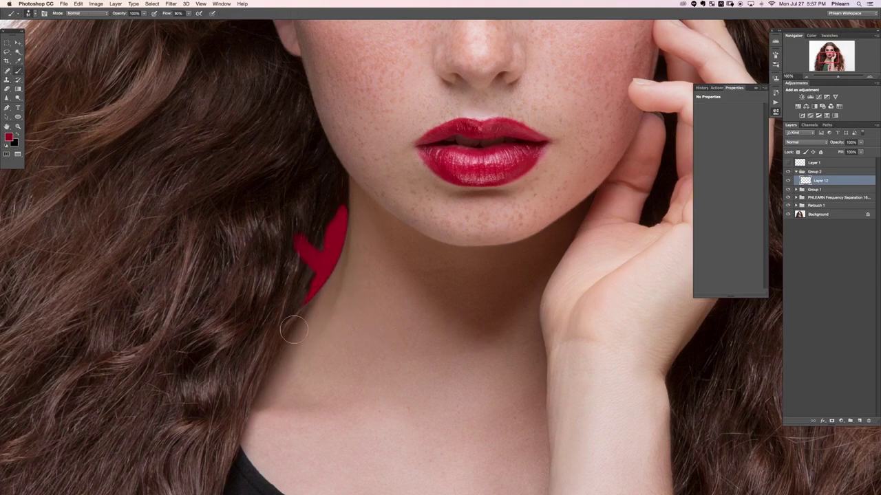
mouse_move(351, 193)
mouse_down()
mouse_move(293, 238)
mouse_move(228, 334)
mouse_move(255, 245)
mouse_up()
mouse_move(257, 294)
mouse_down()
mouse_move(342, 233)
mouse_move(326, 181)
mouse_up()
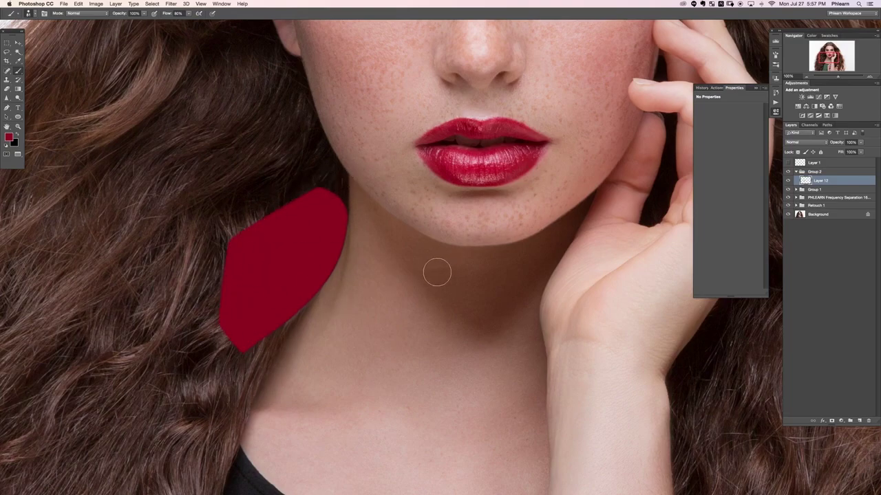
- Clear the red paint from the hair area beside the neck and remove the selection
key(super+a)
key(BackSpace)
key(super+d)
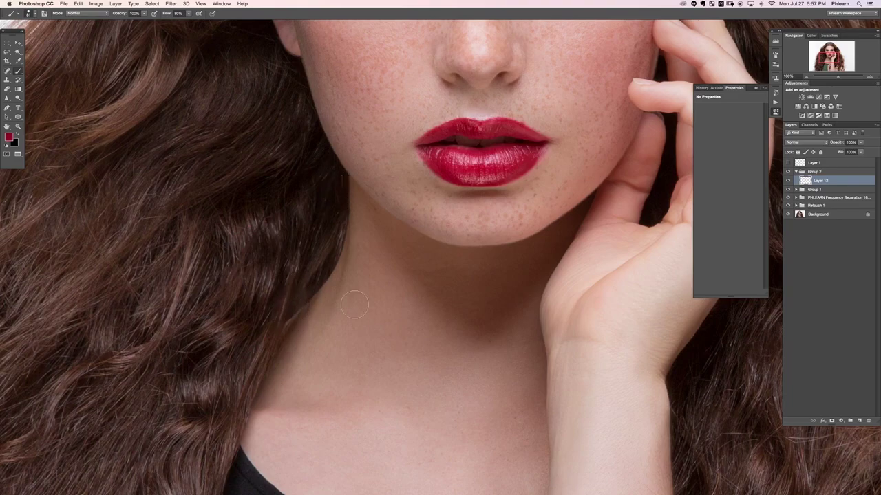
- Compare the whole portrait with and without the retouch covering the white gap beside the neck
key(super+minus)
key(super+minus)
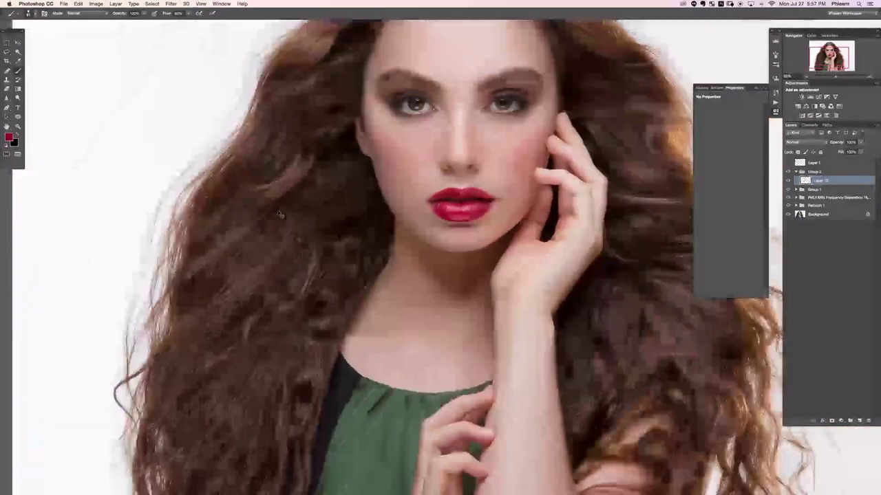
key(super+minus)
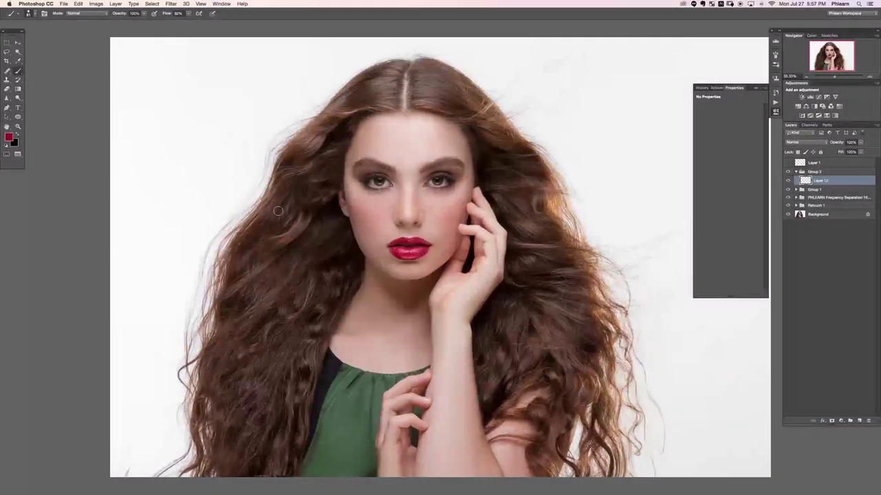
key(super+d)
key(super+comma)
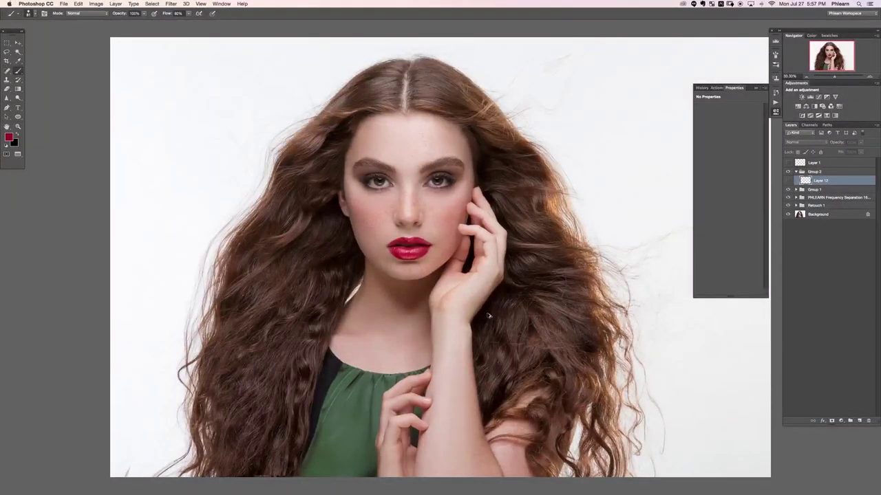
key(super+comma)
key(super+comma)
key(super+comma)
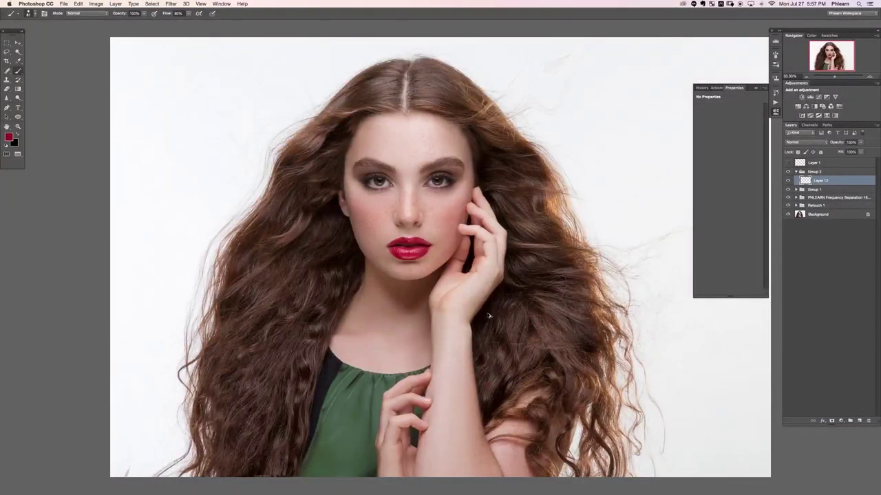
scroll(226, 211, right, 5)
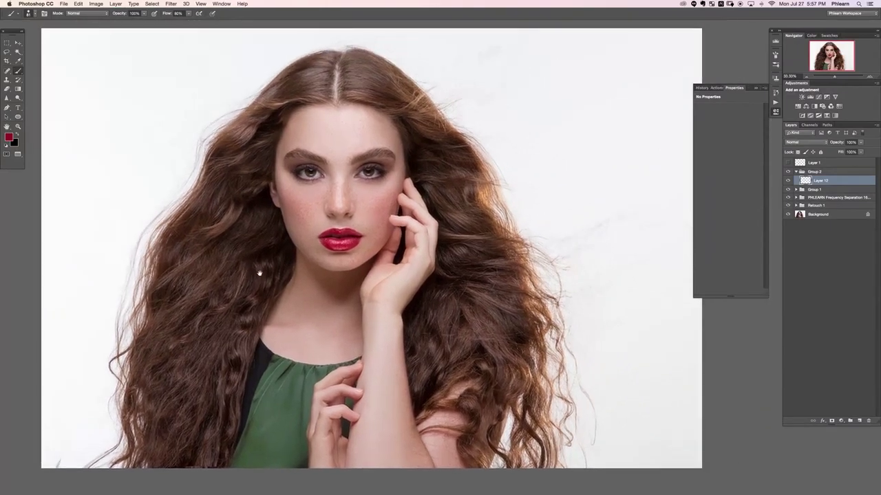
scroll(260, 273, left, 2)
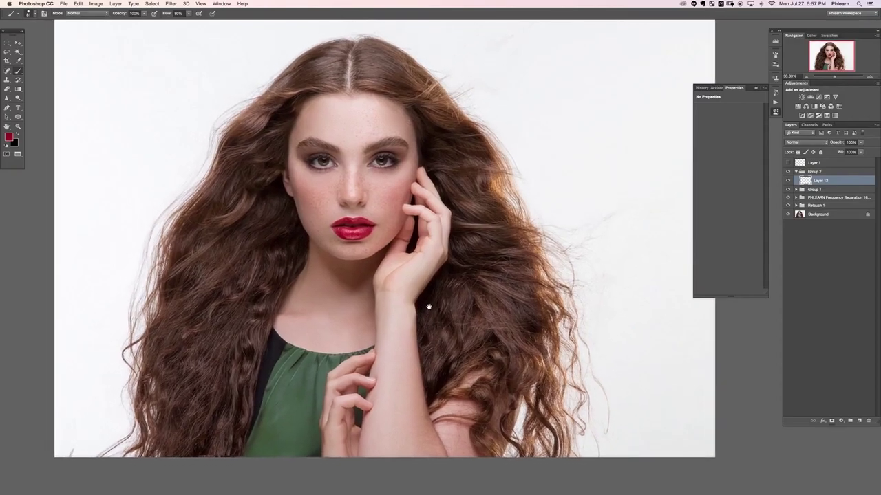
- Add a Solid Color fill layer in red #c51e3b above the neck gap retouch layer
click(840, 421)
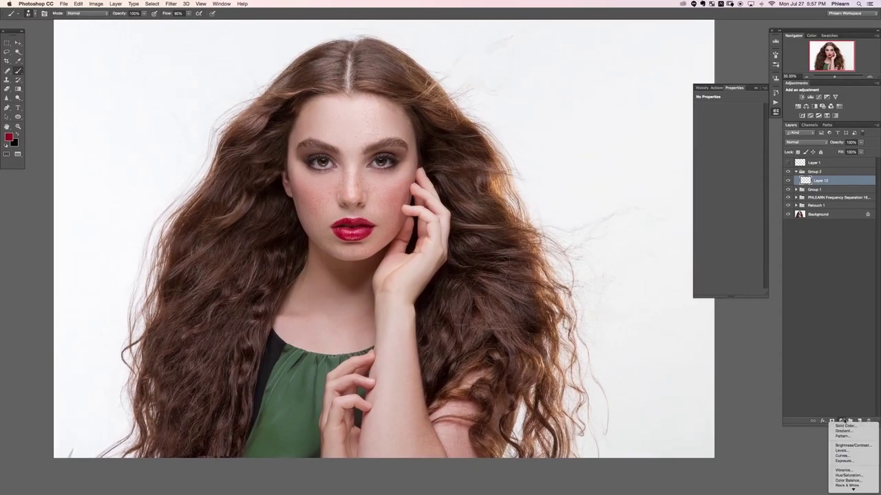
click(846, 427)
drag(127, 162, 146, 154)
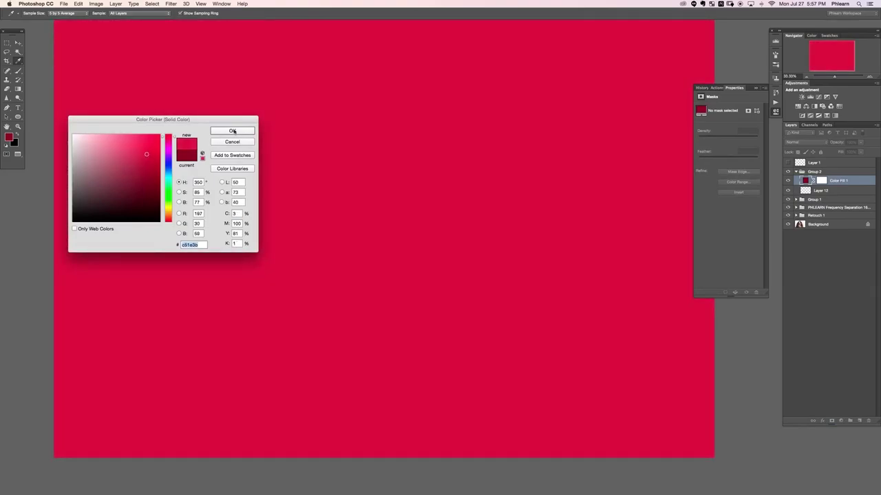
click(233, 132)
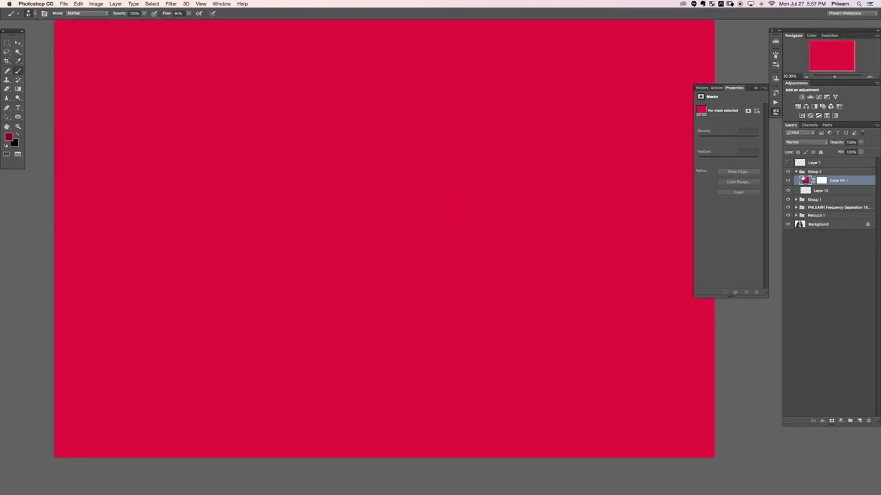
- Set the red fill layer's blending mode to Overlay and compare the portrait with and without it
click(792, 142)
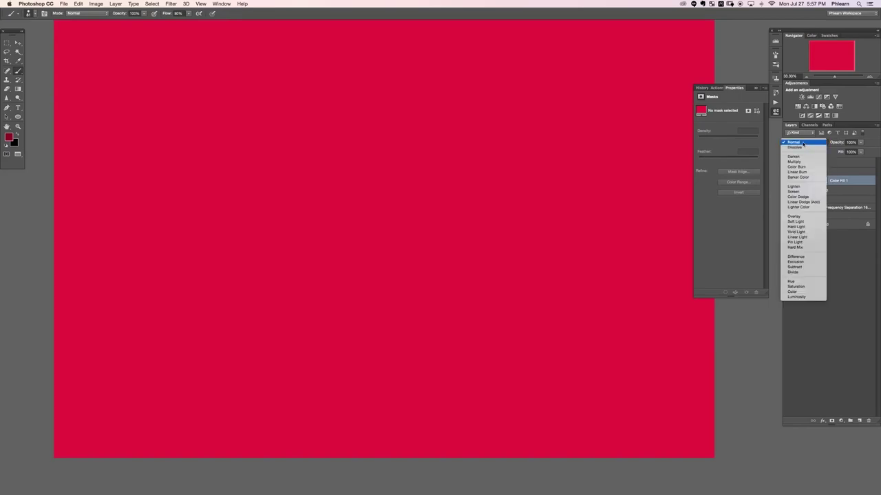
click(796, 216)
click(788, 180)
click(788, 180)
click(788, 181)
click(788, 180)
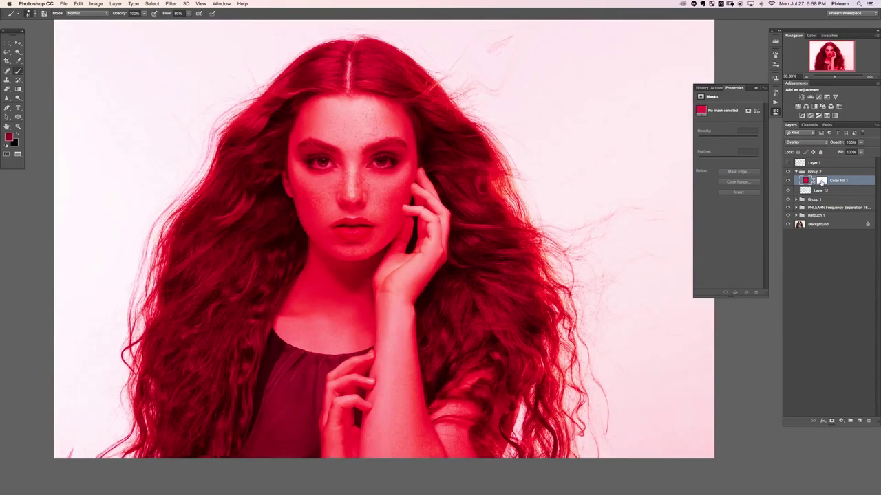
- Invert the fill layer's mask to black and paint white on it over the hair on both sides of the face
click(822, 181)
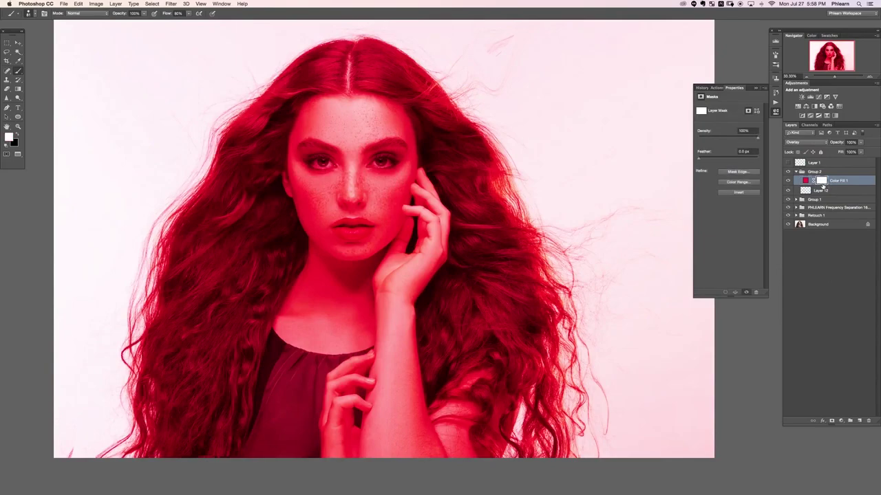
key(super+i)
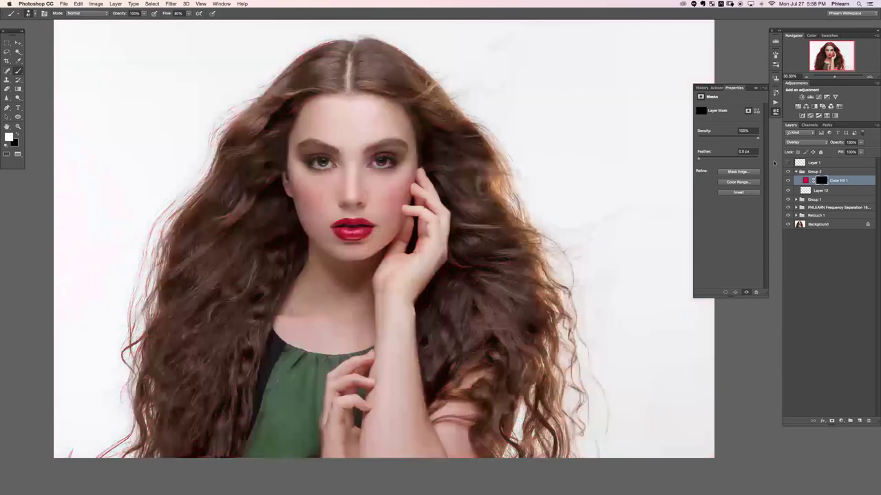
mouse_move(241, 242)
mouse_down()
mouse_move(221, 299)
mouse_move(256, 229)
mouse_move(247, 302)
mouse_move(271, 265)
mouse_move(240, 341)
mouse_move(255, 315)
mouse_move(223, 411)
mouse_move(232, 415)
mouse_move(237, 362)
mouse_move(226, 414)
mouse_move(202, 460)
mouse_move(193, 358)
mouse_move(156, 448)
mouse_move(182, 307)
mouse_move(158, 366)
mouse_move(155, 406)
mouse_move(165, 287)
mouse_move(134, 375)
mouse_move(193, 234)
mouse_move(164, 270)
mouse_move(189, 306)
mouse_move(232, 239)
mouse_move(259, 220)
mouse_move(288, 259)
mouse_move(264, 169)
mouse_move(270, 117)
mouse_move(264, 156)
mouse_move(266, 132)
mouse_move(300, 72)
mouse_move(336, 61)
mouse_move(336, 79)
mouse_move(348, 56)
mouse_move(376, 78)
mouse_move(390, 77)
mouse_move(392, 64)
mouse_move(429, 102)
mouse_move(407, 80)
mouse_move(291, 94)
mouse_move(218, 193)
mouse_move(232, 166)
mouse_up()
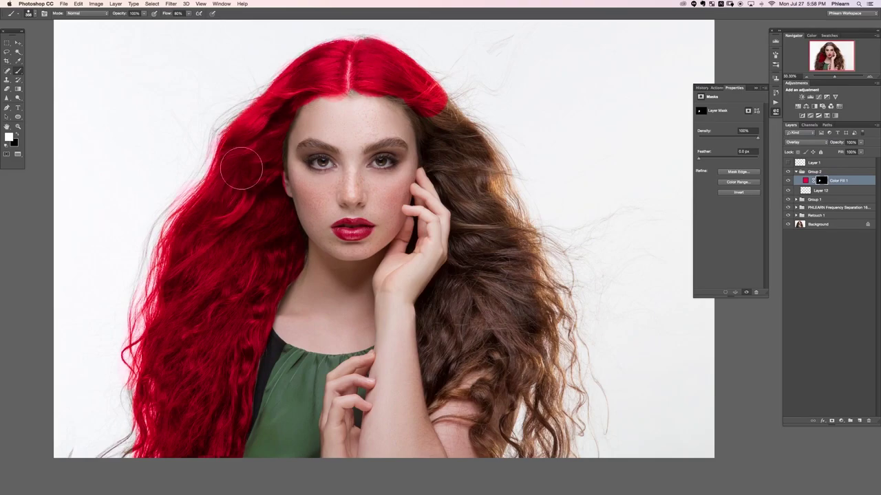
mouse_move(454, 116)
mouse_down()
mouse_move(432, 136)
mouse_move(400, 93)
mouse_move(417, 93)
mouse_move(453, 125)
mouse_move(483, 185)
mouse_move(454, 154)
mouse_move(438, 167)
mouse_move(482, 196)
mouse_move(509, 268)
mouse_move(517, 325)
mouse_move(487, 293)
mouse_move(462, 332)
mouse_move(452, 312)
mouse_move(463, 267)
mouse_move(435, 337)
mouse_move(438, 355)
mouse_move(450, 353)
mouse_move(504, 303)
mouse_move(496, 395)
mouse_move(449, 386)
mouse_move(523, 379)
mouse_move(497, 407)
mouse_move(501, 331)
mouse_up()
click(496, 372)
scroll(487, 324, up, 5)
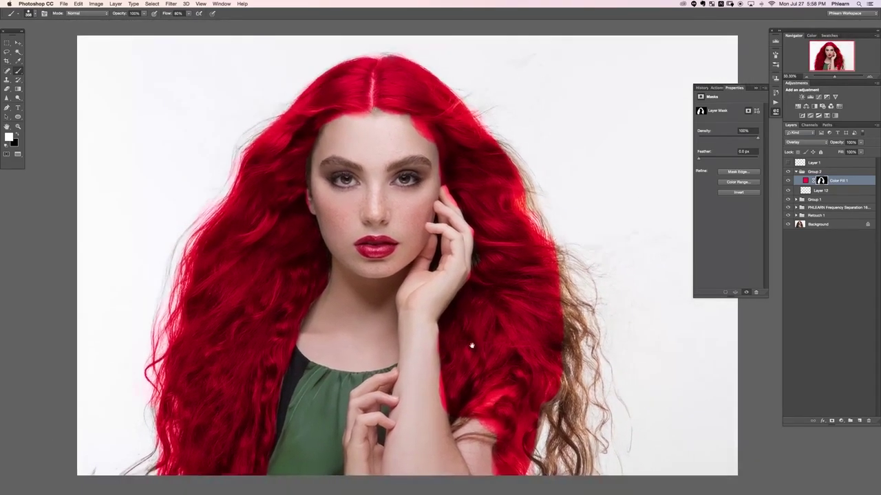
- Mask the red off the forehead, fingers, arm and hand, and extend it over the outer hair beside the arm
key(x)
mouse_move(406, 132)
mouse_down()
mouse_move(403, 141)
mouse_move(373, 121)
mouse_move(329, 136)
mouse_up()
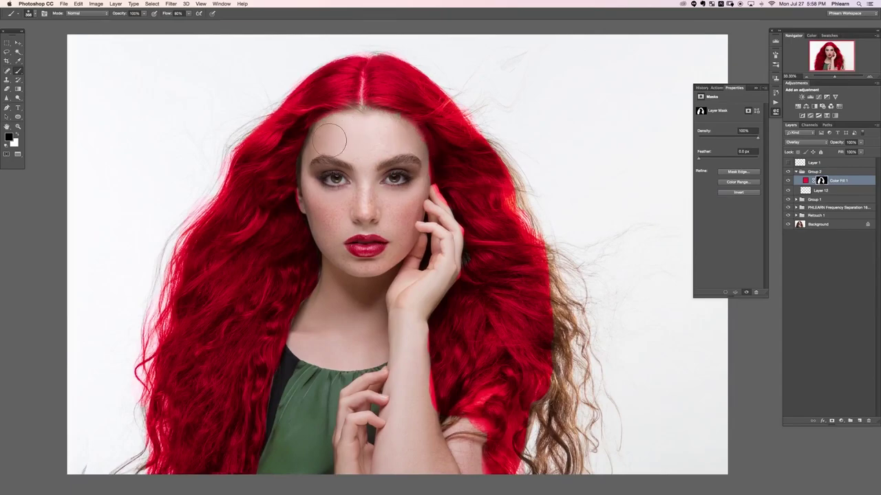
mouse_move(432, 194)
mouse_down()
mouse_move(419, 232)
mouse_move(446, 247)
mouse_move(446, 258)
mouse_up()
drag(412, 345, 414, 411)
drag(375, 364, 367, 359)
key(x)
drag(537, 282, 540, 329)
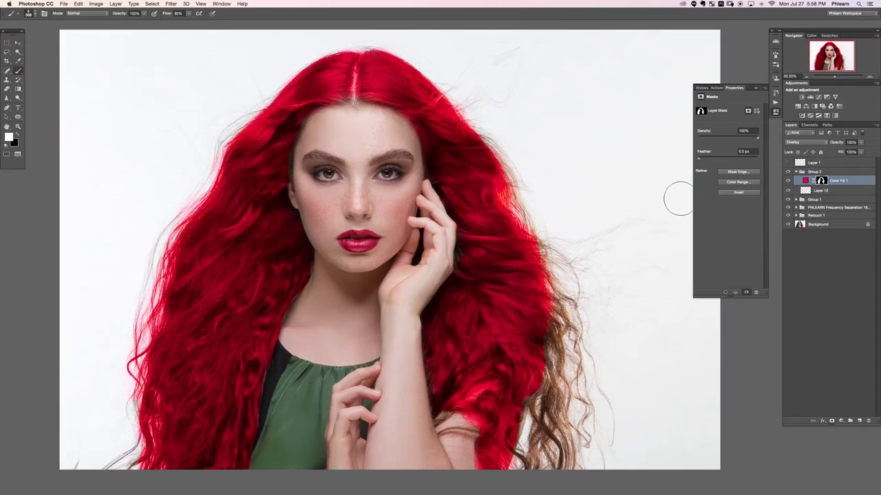
- Reopen the fill layer's colour and change it to a light tan with hue 32, #c4ae94
double_click(805, 181)
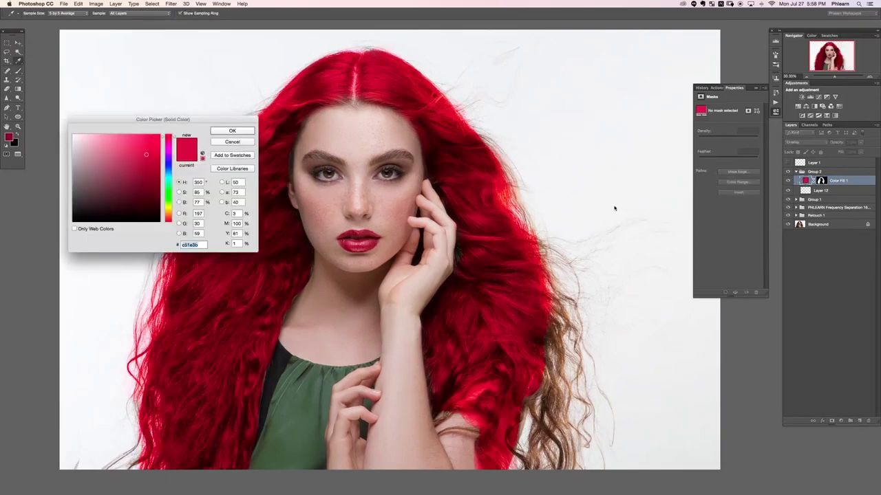
scroll(393, 267, left, 5)
click(203, 108)
drag(207, 121, 192, 93)
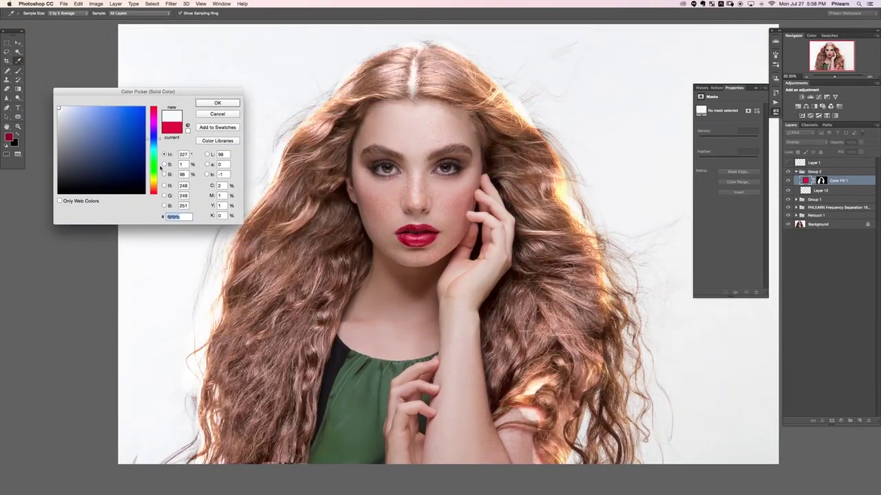
click(157, 186)
drag(82, 117, 80, 129)
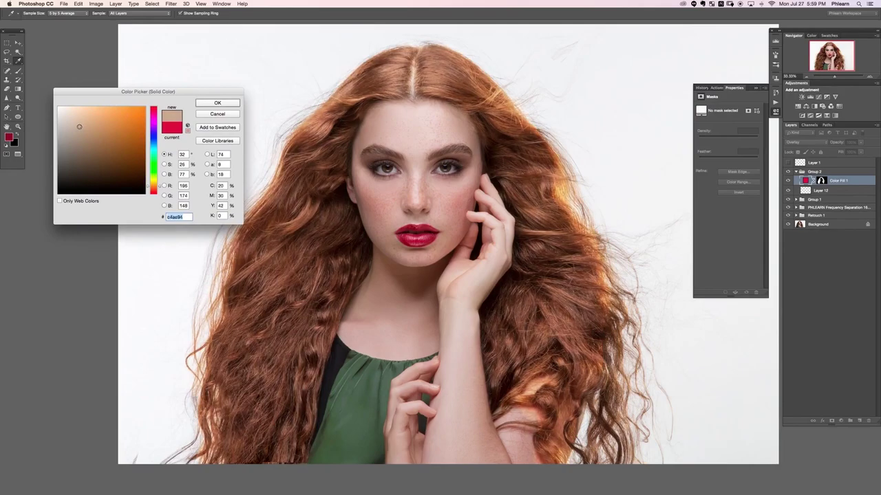
- Try stronger and weaker orange tones for the hair fill and settle on a muted brown with hue 30, #a18972
drag(156, 189, 156, 189)
drag(79, 126, 82, 141)
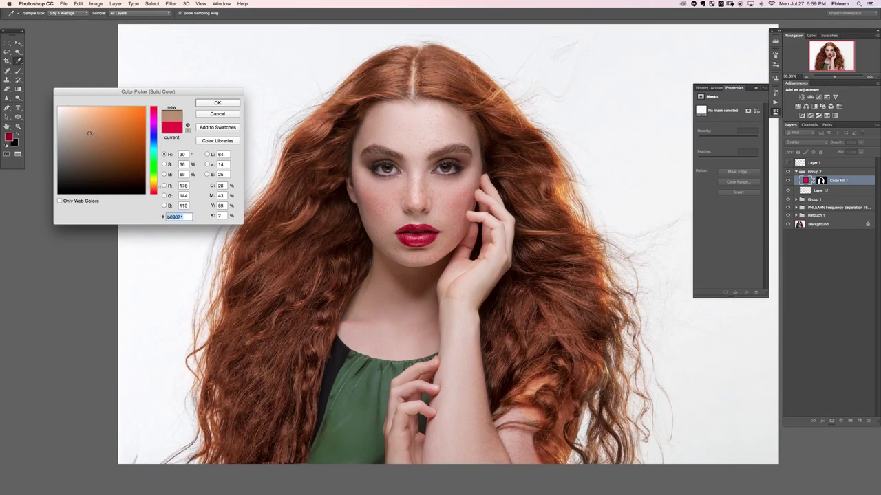
drag(86, 135, 120, 136)
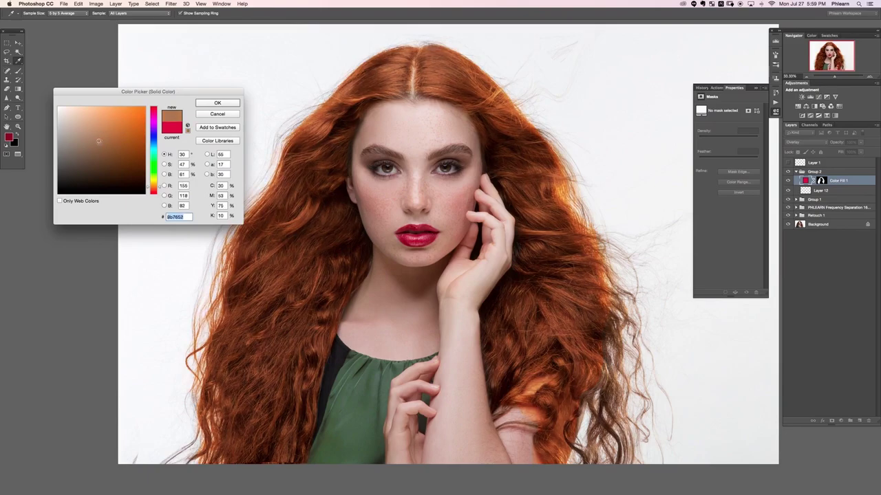
drag(93, 138, 88, 134)
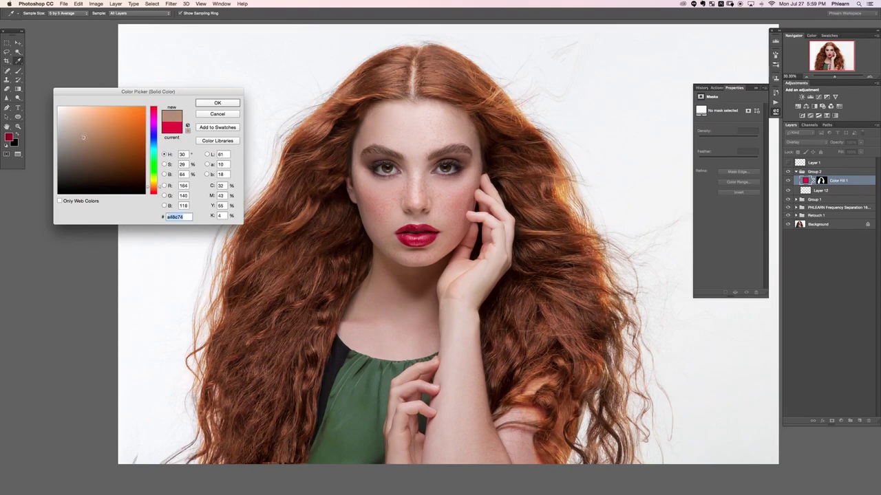
click(129, 137)
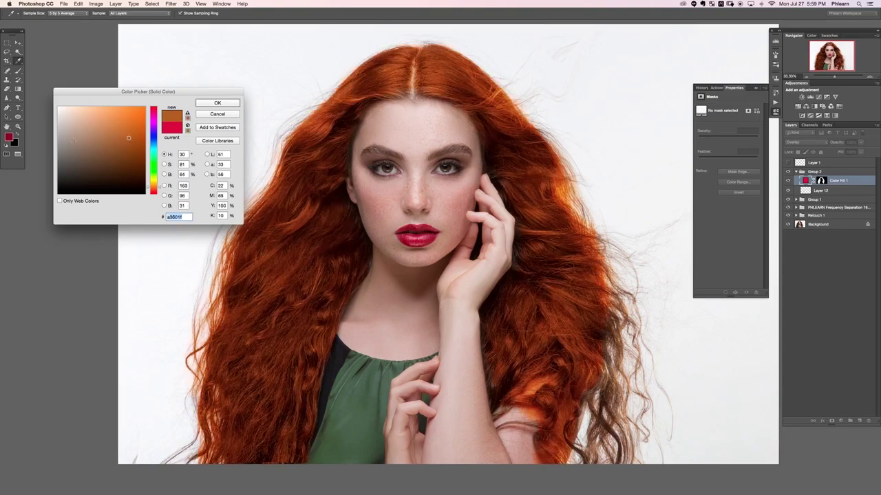
click(77, 141)
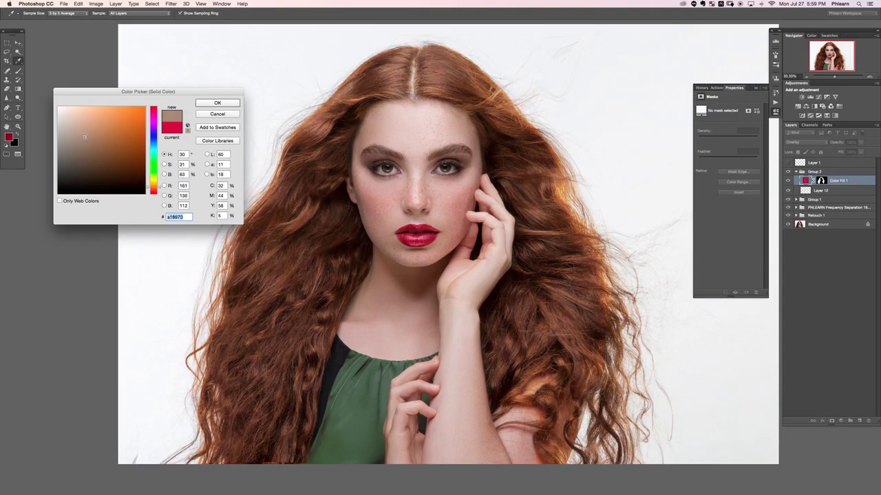
click(212, 103)
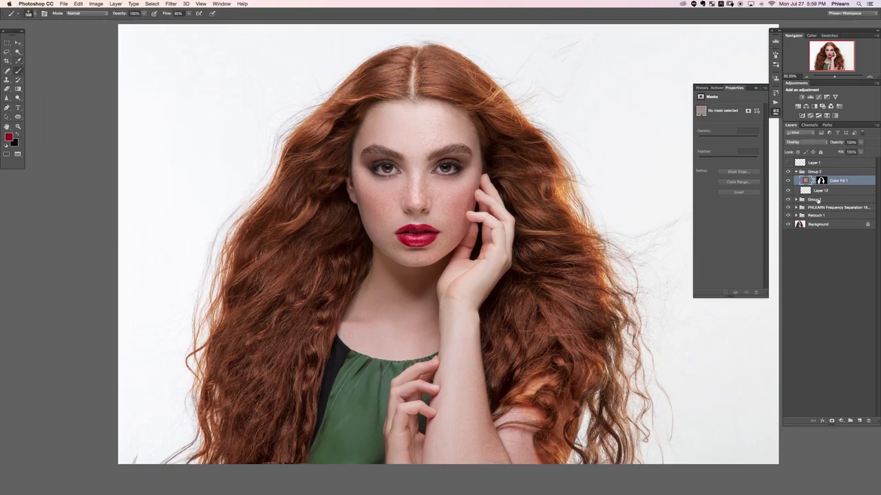
- Compare the portrait with and without the brown hair colour fill
click(787, 180)
click(788, 180)
click(788, 180)
click(787, 180)
click(788, 180)
click(788, 181)
click(792, 181)
click(791, 180)
click(791, 180)
click(791, 181)
click(791, 180)
click(791, 180)
click(791, 180)
click(791, 181)
- Split the fill layer's Underlying Layer black slider in Blend If to fade the colour out of the dark hair, and compare the effect
double_click(852, 182)
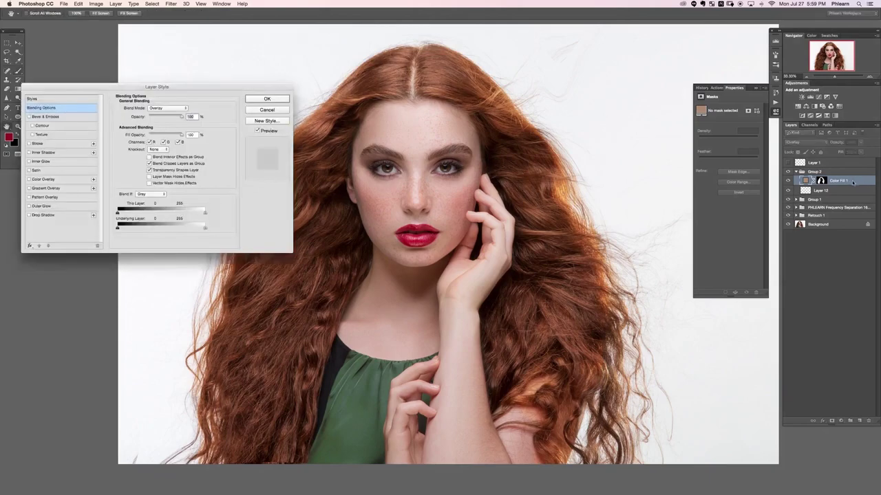
drag(377, 179, 426, 186)
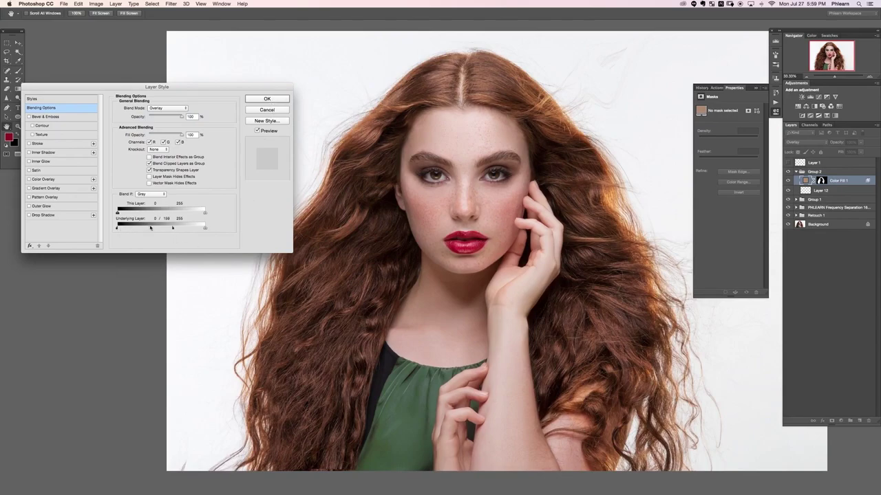
click(272, 101)
drag(503, 265, 462, 262)
click(788, 181)
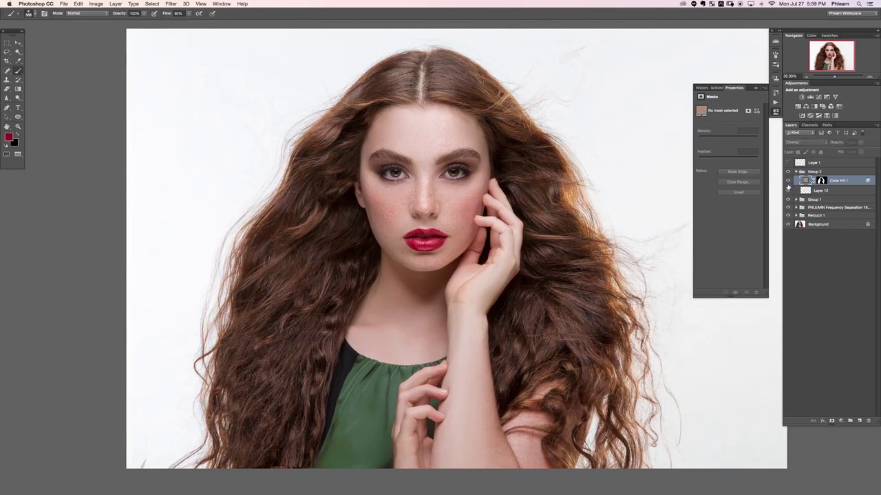
click(788, 182)
click(787, 182)
click(788, 189)
- Reopen the hair fill colour, brighten it to 76% and shift its hue to about 37
double_click(806, 181)
mouse_move(84, 140)
mouse_down()
mouse_move(77, 131)
mouse_move(87, 128)
mouse_up()
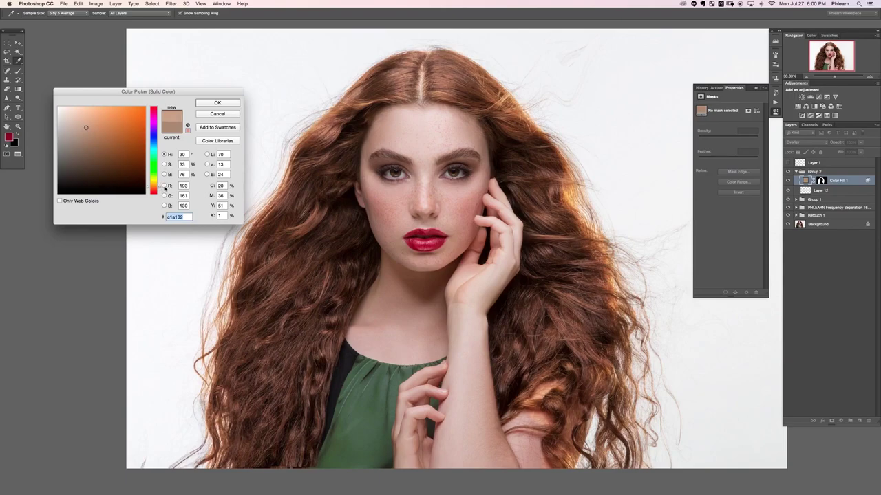
click(183, 155)
key(Up)
key(Up)
key(Up)
key(Up)
key(Up)
key(Up)
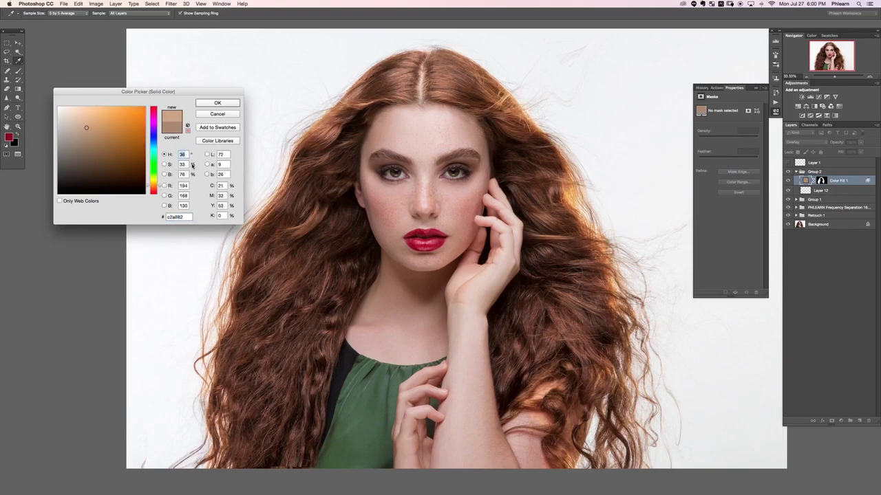
key(Up)
- Lower the hair fill colour's saturation to about 28%, accept it, and compare the hair with and without the fill
click(185, 164)
key(Down)
key(Down)
key(Down)
key(Down)
key(Down)
click(216, 104)
key(b)
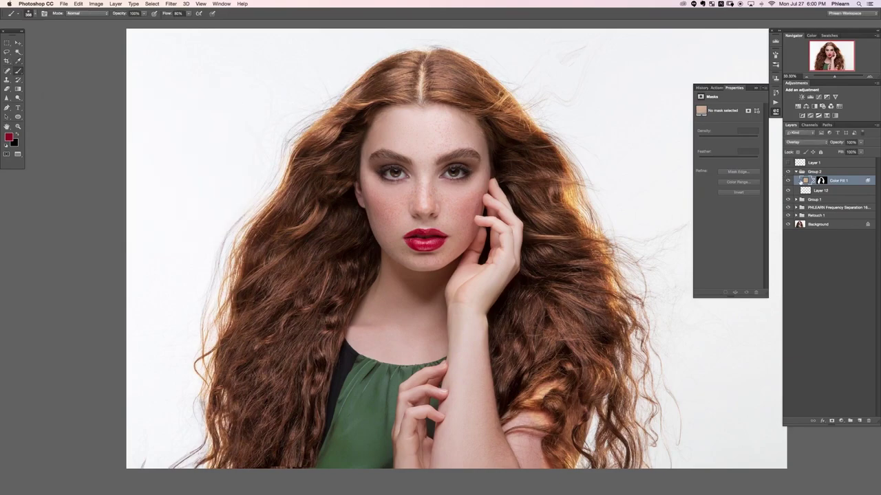
click(788, 180)
click(788, 180)
click(788, 180)
click(787, 181)
- Target the hair fill's layer mask and prepare a soft brush with default colours, switching the paint to black
click(821, 180)
key(d)
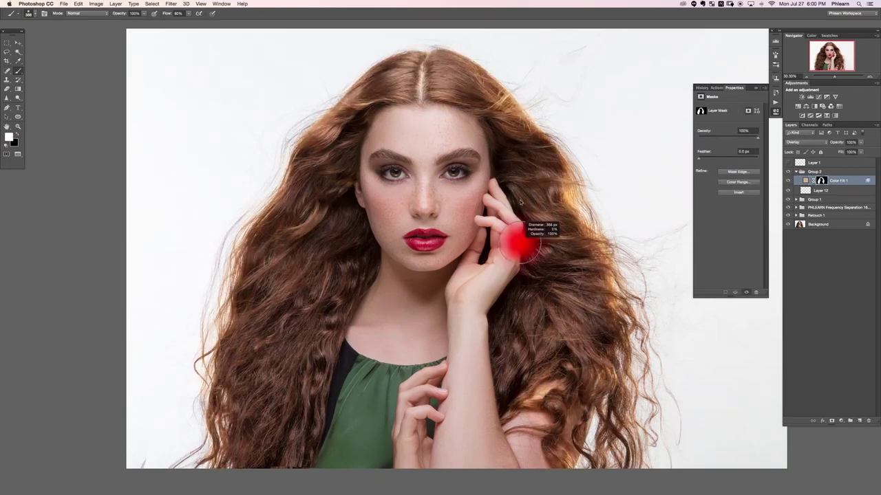
key(x)
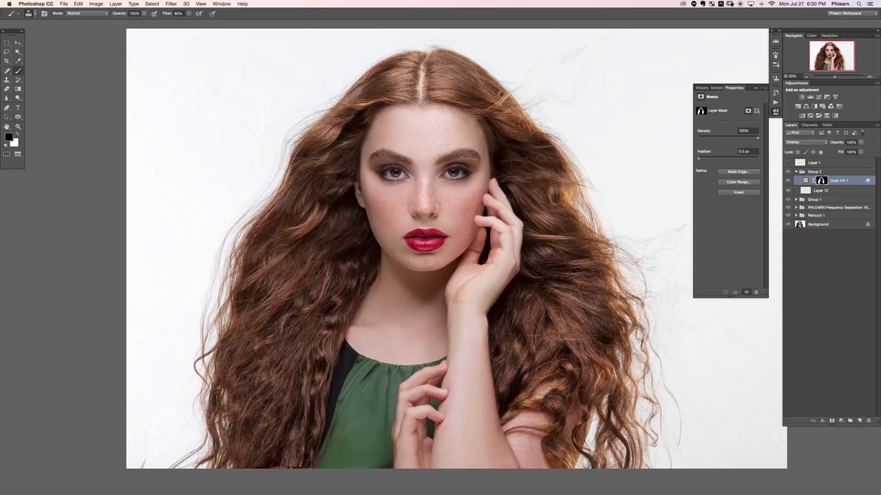
- Compare the hair repeatedly with and without the Color Fill 1 layer
click(787, 181)
click(788, 180)
click(787, 181)
click(788, 180)
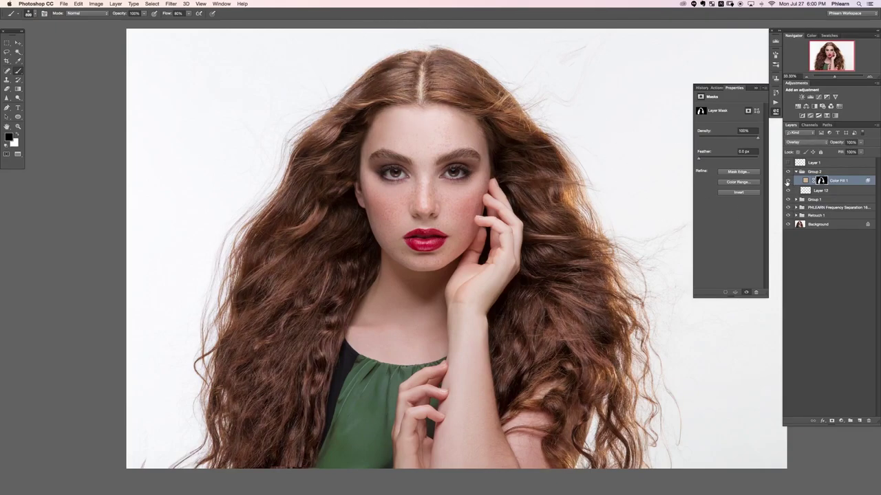
click(788, 180)
click(788, 180)
click(788, 180)
click(788, 180)
click(788, 180)
click(788, 180)
- Darken the hair fill's colour to 64% brightness, keeping hue 35 and saturation 26%
double_click(806, 180)
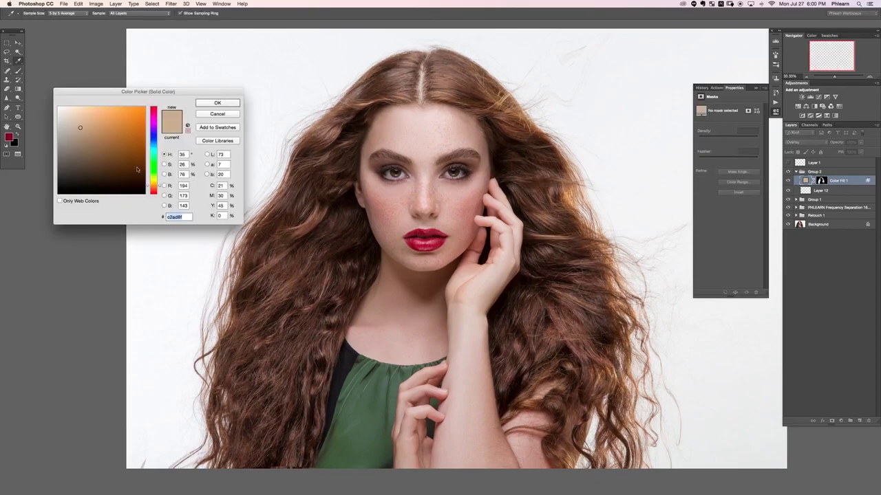
click(80, 137)
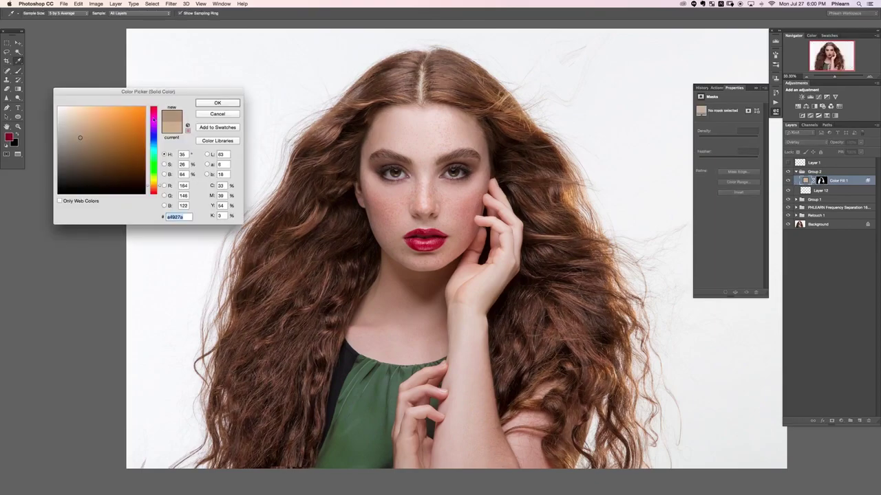
click(214, 105)
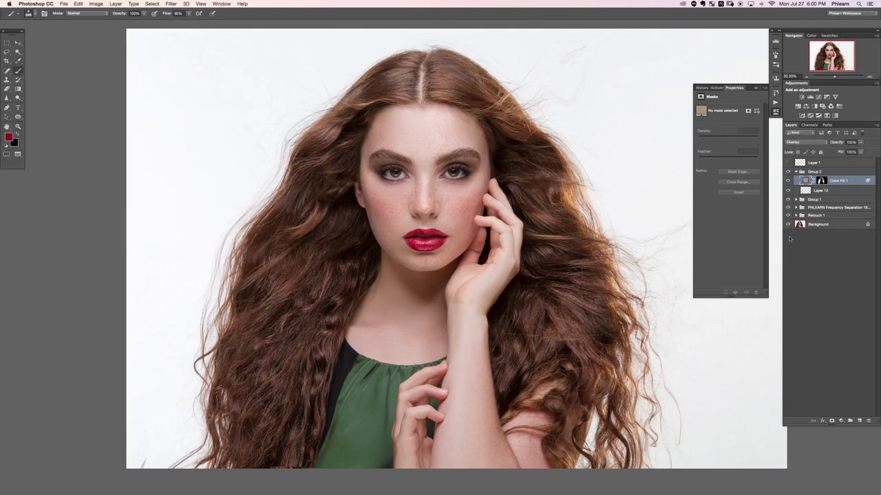
- Duplicate the hair fill layer and recolour the copy bright magenta with hue 322, full saturation and full brightness
key(super+j)
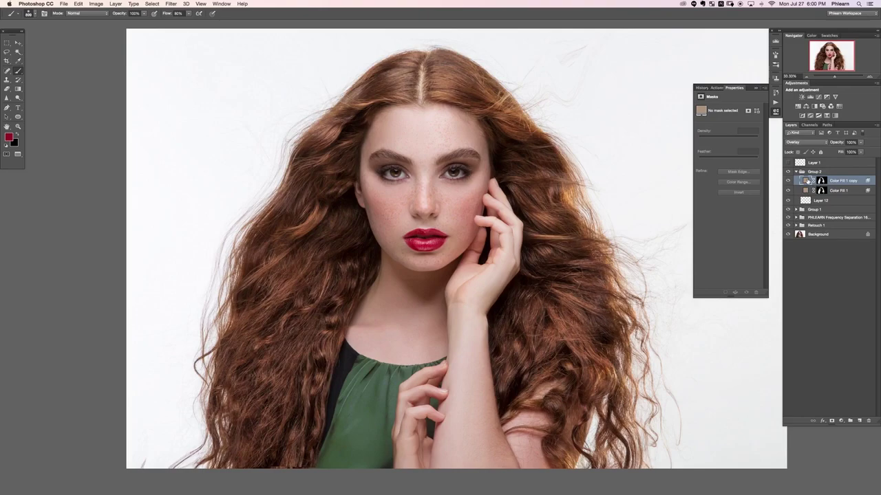
double_click(807, 181)
click(154, 115)
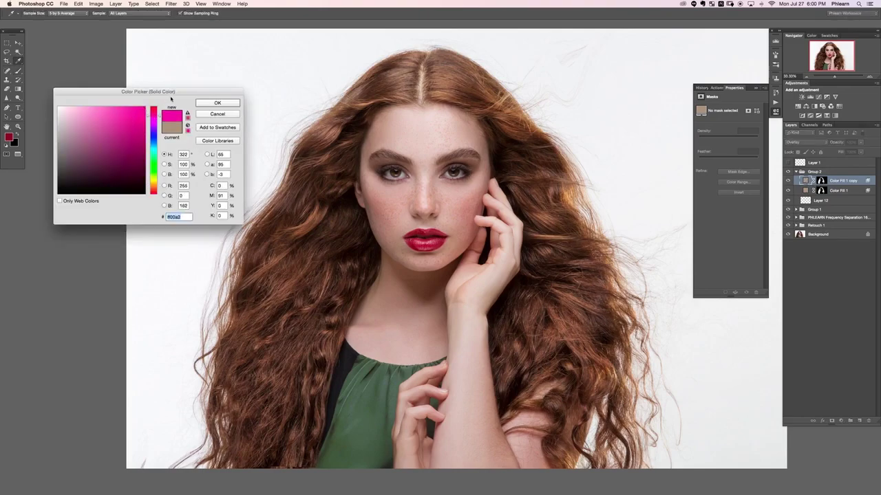
click(217, 102)
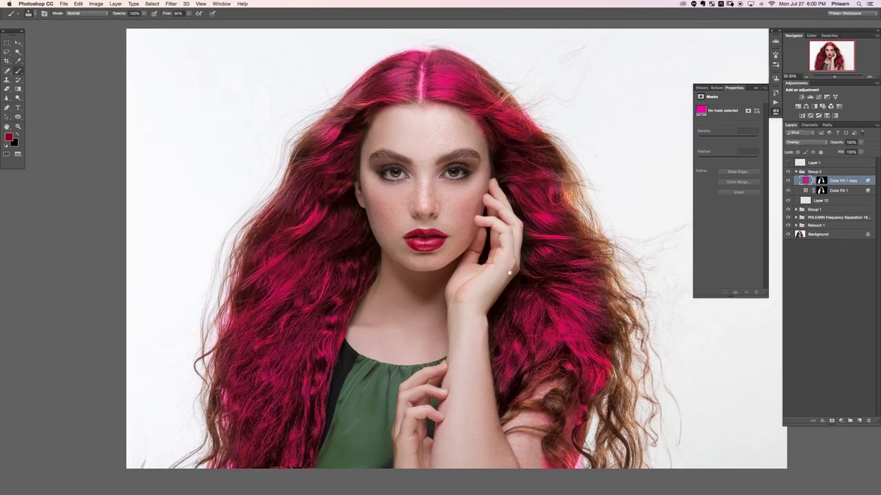
- Compare the portrait with and without the magenta fill copy
drag(509, 273, 476, 263)
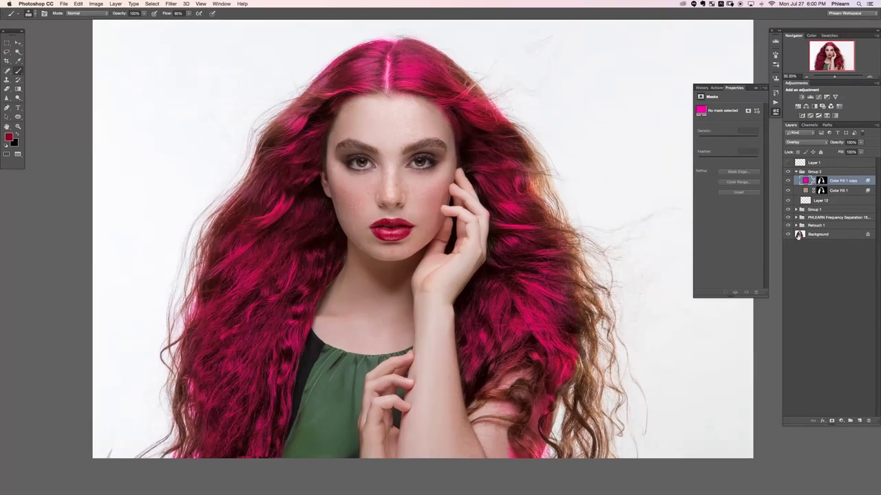
click(787, 180)
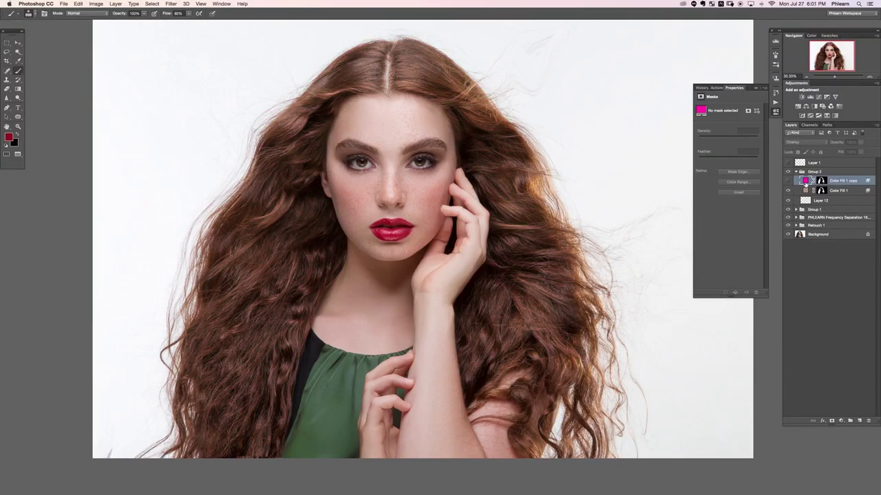
click(788, 180)
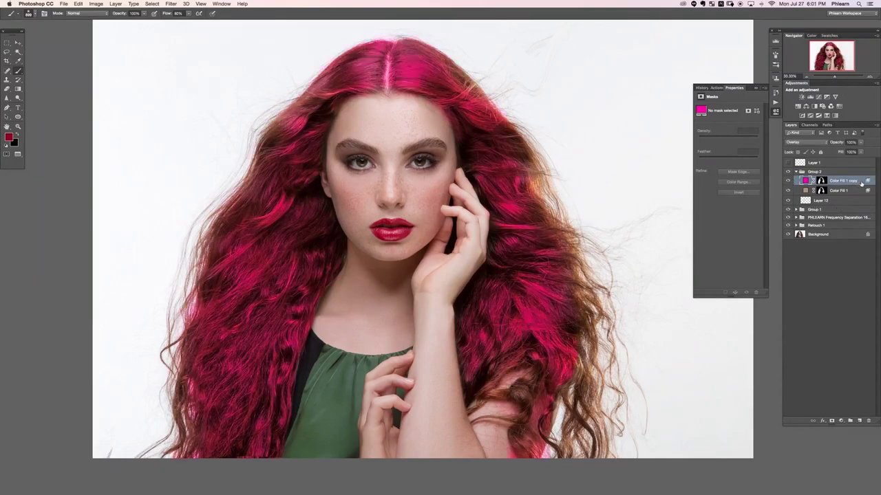
- Limit the magenta copy to the hair highlights by splitting Blend If's Underlying Layer black slider to about 71/178, and compare the effect
double_click(862, 185)
scroll(339, 235, left, 3)
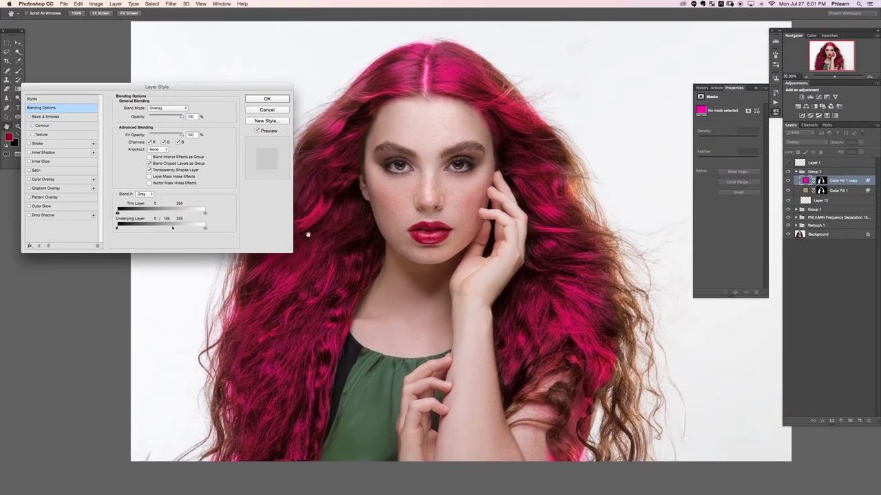
drag(118, 226, 125, 230)
mouse_move(146, 228)
mouse_down()
mouse_move(185, 229)
mouse_move(142, 230)
mouse_up()
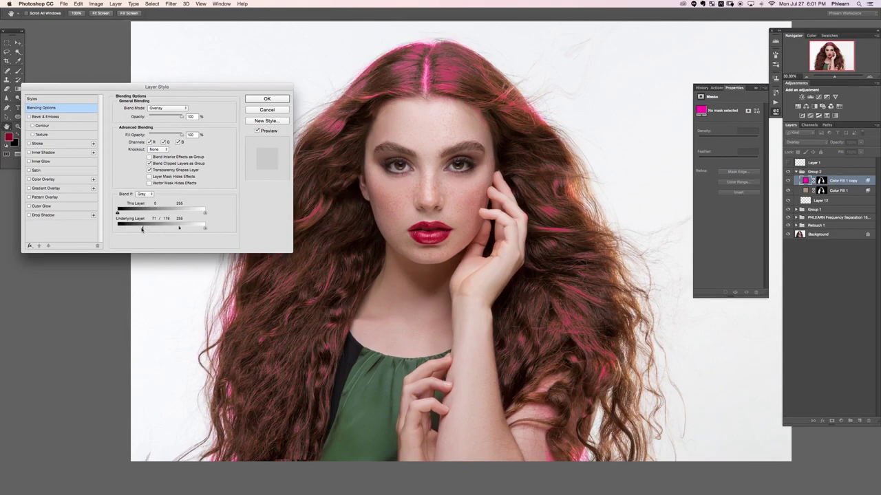
click(268, 100)
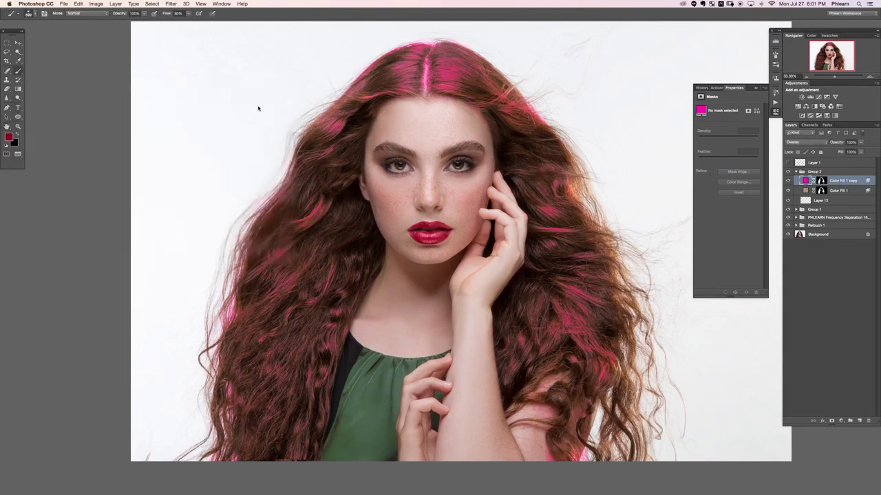
drag(534, 275, 498, 281)
click(790, 181)
click(790, 181)
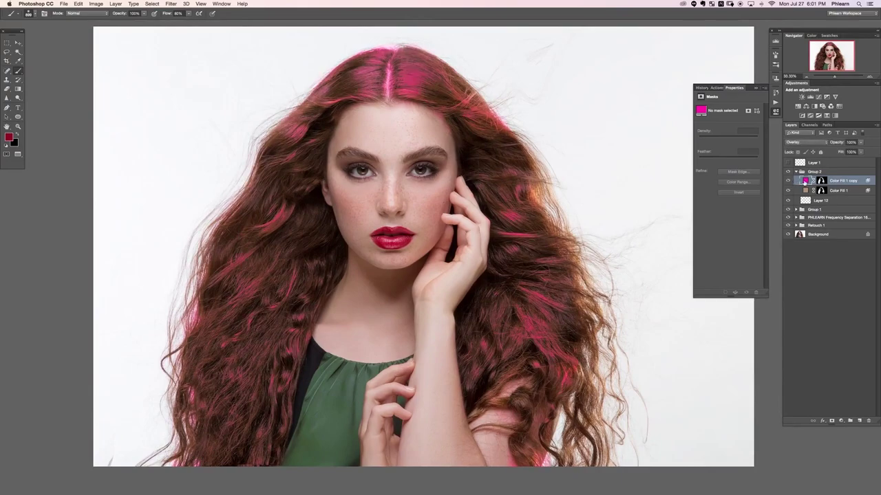
- Recolour the highlight fill copy to a warm peach with hue 23, saturation about 35% and brightness 78%
double_click(805, 181)
click(367, 232)
click(369, 233)
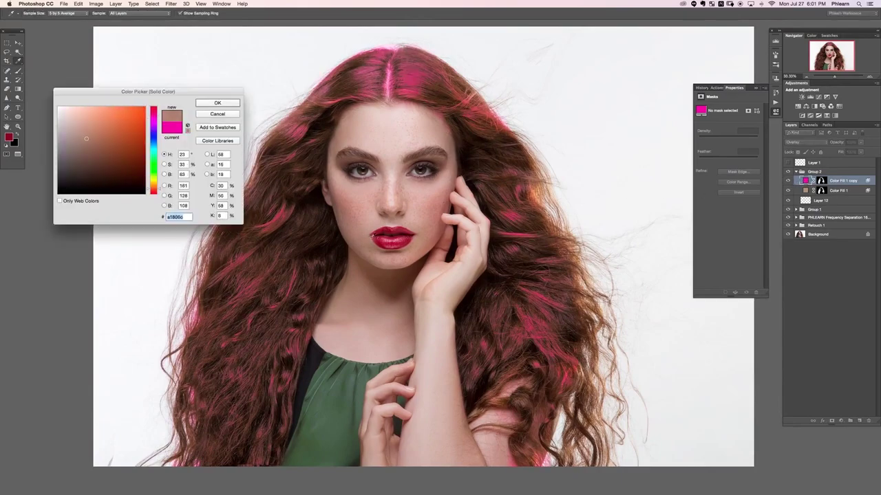
click(103, 147)
mouse_move(102, 147)
mouse_down()
mouse_move(92, 124)
mouse_move(104, 120)
mouse_move(88, 126)
mouse_up()
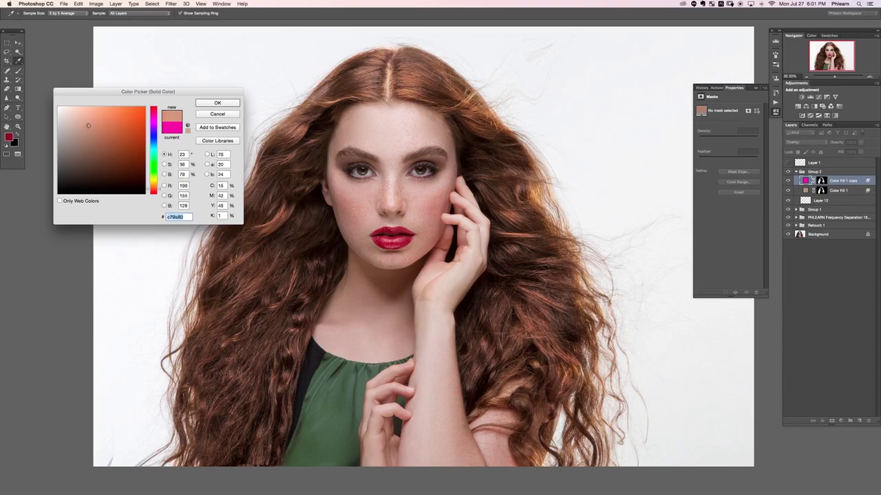
click(215, 103)
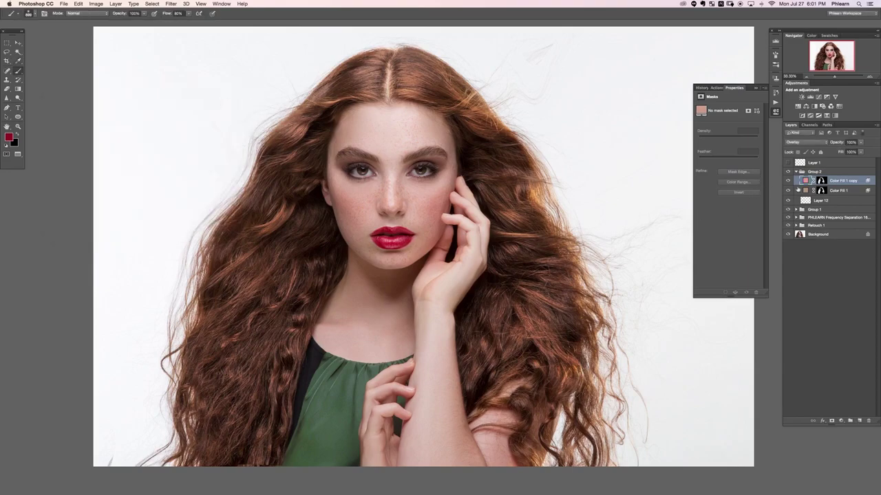
- Compare the hair with and without the highlight fill copy and the base hair fill
click(788, 181)
click(788, 181)
click(788, 181)
click(788, 181)
click(788, 183)
click(788, 183)
scroll(588, 351, right, 3)
scroll(589, 352, down, 2)
click(788, 182)
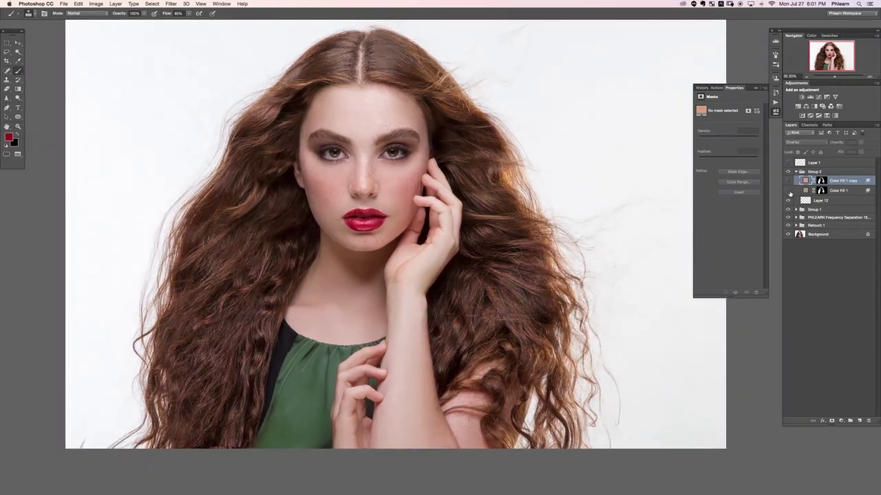
click(788, 181)
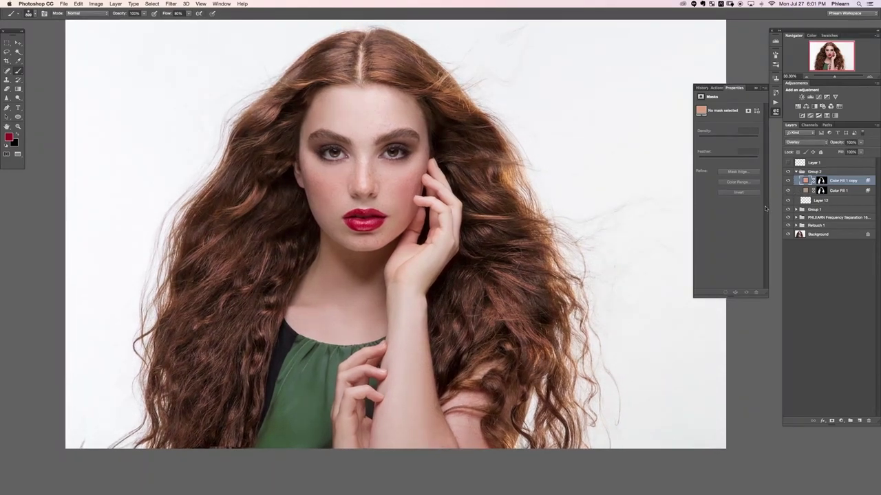
click(789, 186)
click(789, 181)
- Review the whole portrait with the Group 2 hair colour and the highlight fill switched off and on
key(super+minus)
key(super+minus)
key(super+equal)
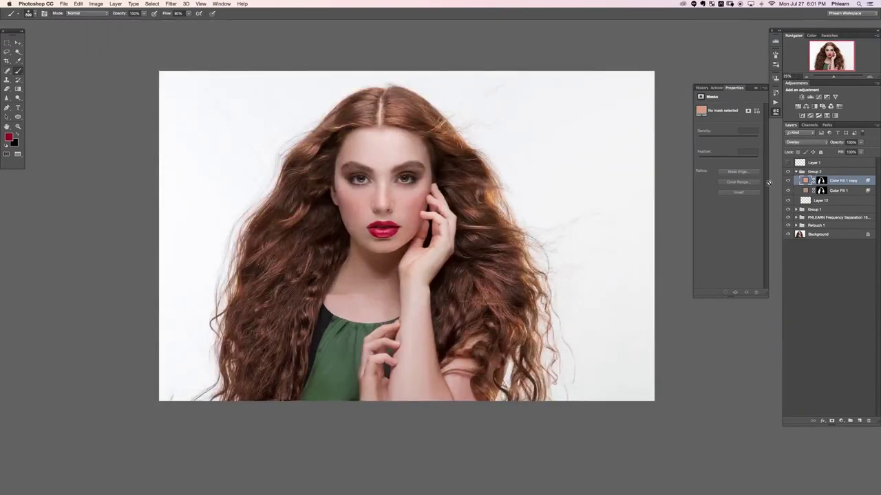
click(788, 172)
click(788, 181)
click(788, 180)
- Duplicate the highlight fill and recolour the new copy magenta with hue 315, saturation 95% and brightness 88%
key(super+j)
double_click(805, 181)
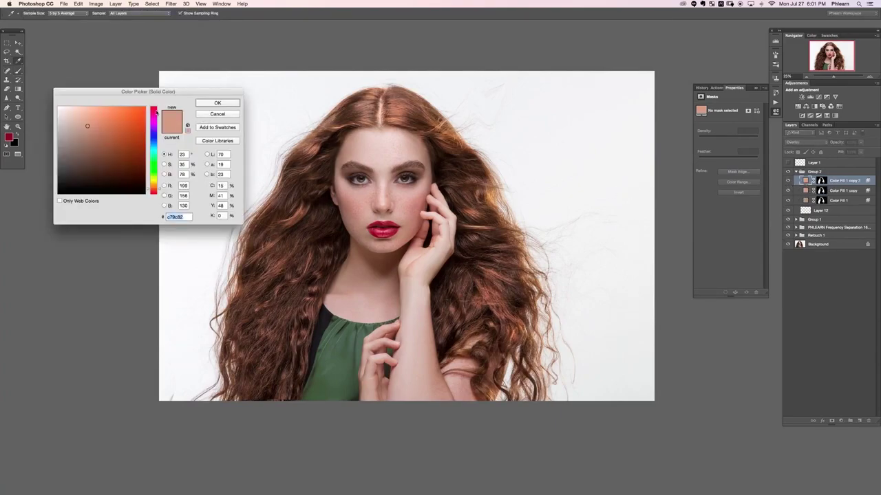
click(154, 116)
click(143, 110)
click(216, 104)
- Restrict the new magenta copy to the hair shadows by setting Blend If's Underlying Layer black to 0 and splitting white to about 0/70
drag(470, 285, 491, 287)
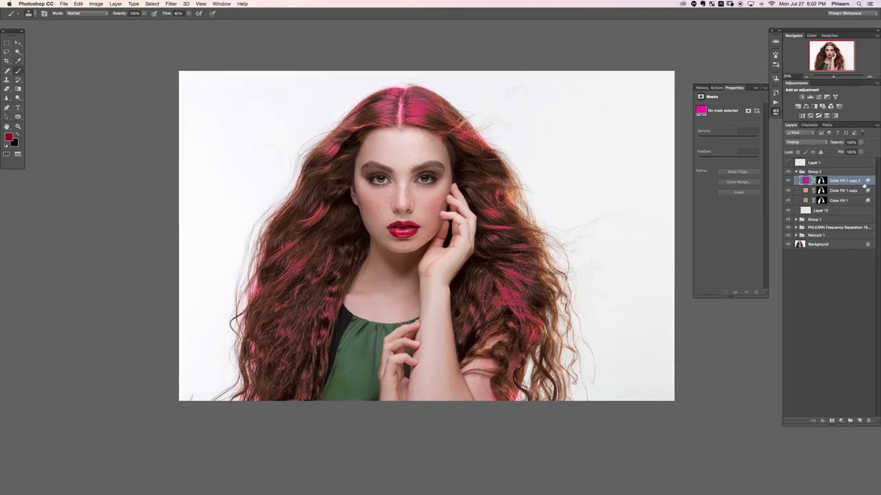
double_click(865, 183)
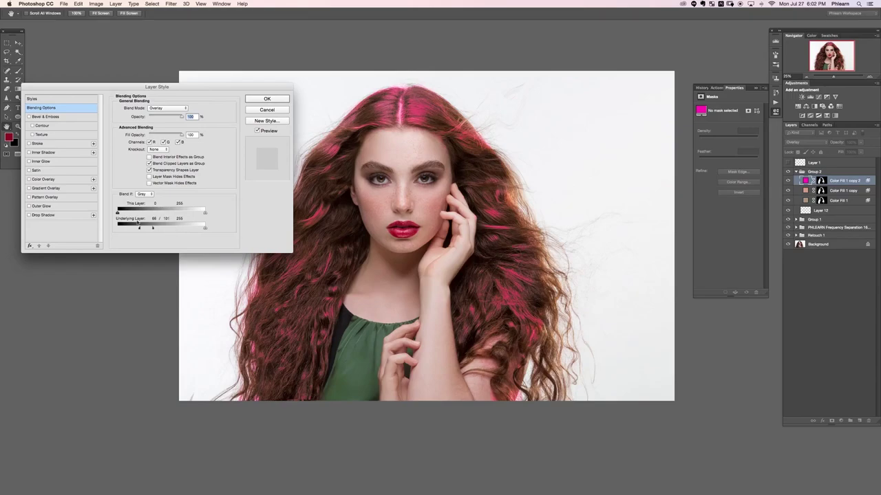
drag(180, 228, 100, 230)
drag(205, 228, 104, 232)
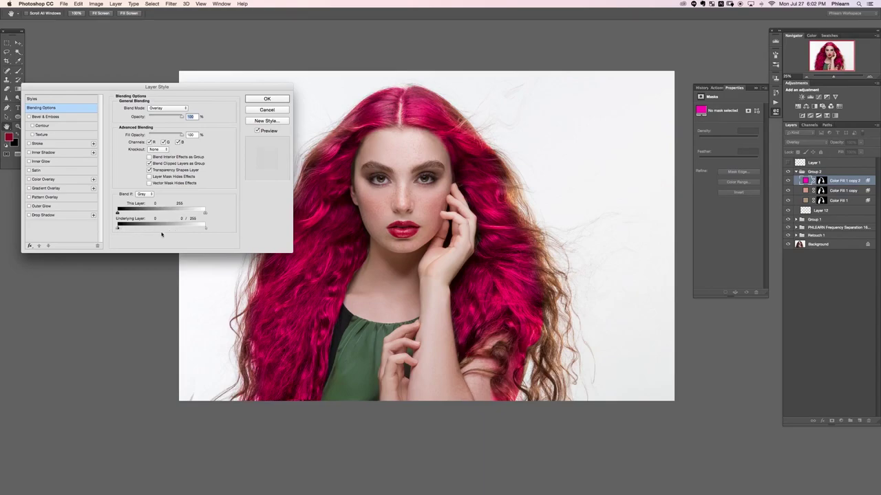
drag(200, 229, 164, 232)
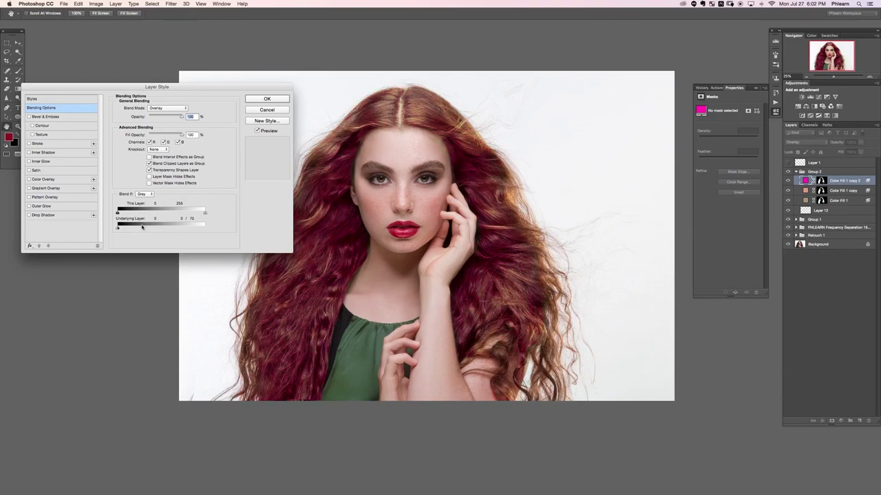
click(268, 99)
- Recolour the shadow fill copy to a dark reddish brown with hue about 14, saturation 89% and brightness about 46%
scroll(533, 264, right, 2)
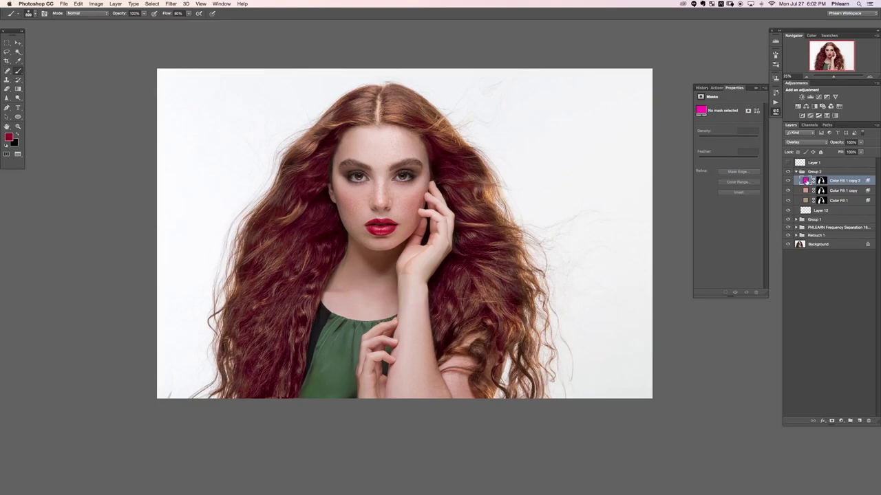
double_click(806, 181)
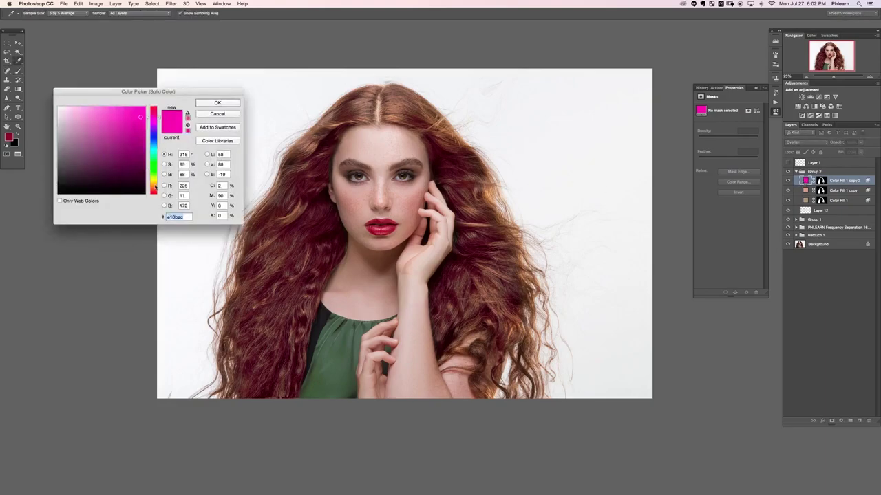
click(154, 190)
mouse_move(120, 134)
mouse_down()
mouse_move(116, 153)
mouse_move(134, 161)
mouse_move(138, 147)
mouse_move(136, 154)
mouse_up()
click(157, 192)
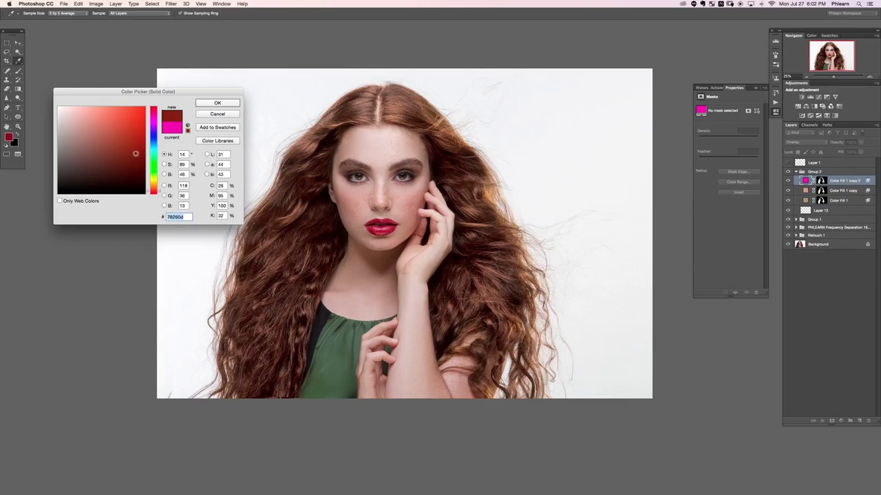
click(216, 103)
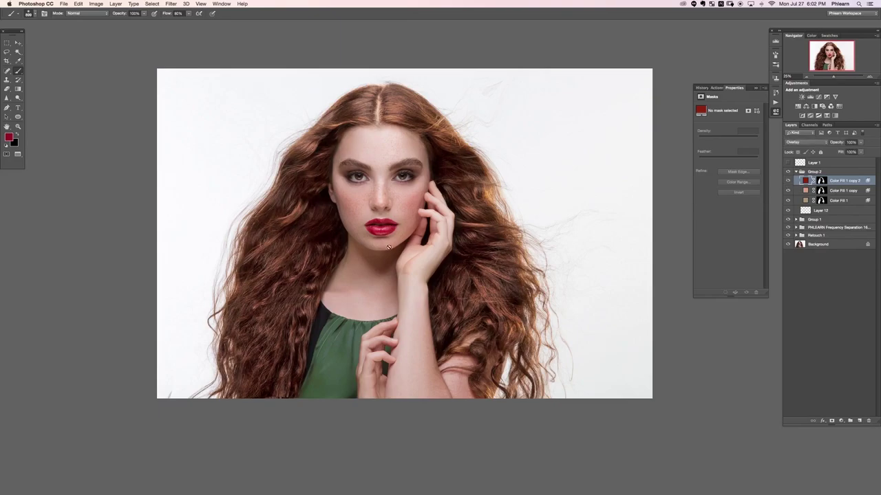
mouse_move(489, 316)
mouse_down()
mouse_move(486, 307)
mouse_move(478, 320)
mouse_up()
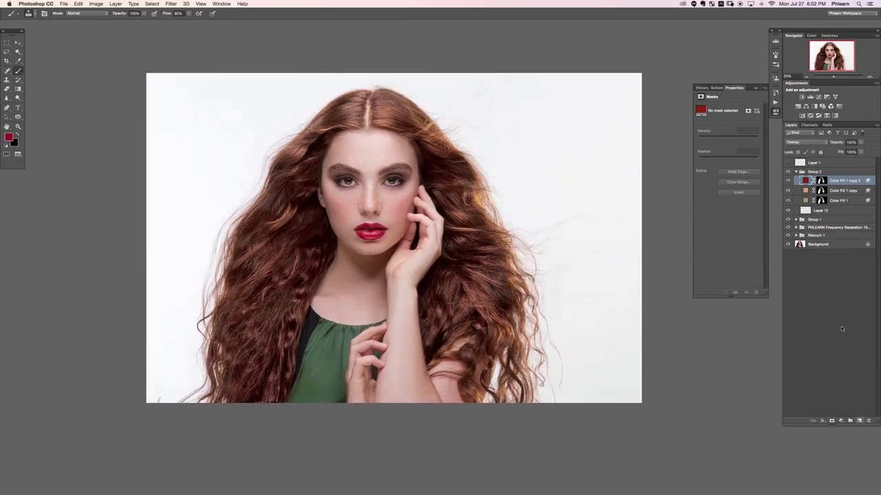
- Add a dark red Solid Color fill (7a0e20) at the top of Group 2 and set its blending to Overlay
click(840, 422)
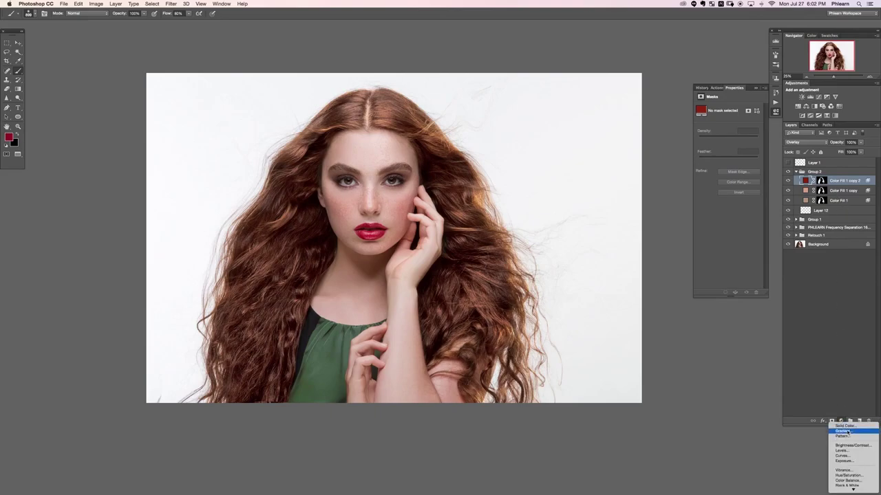
click(849, 430)
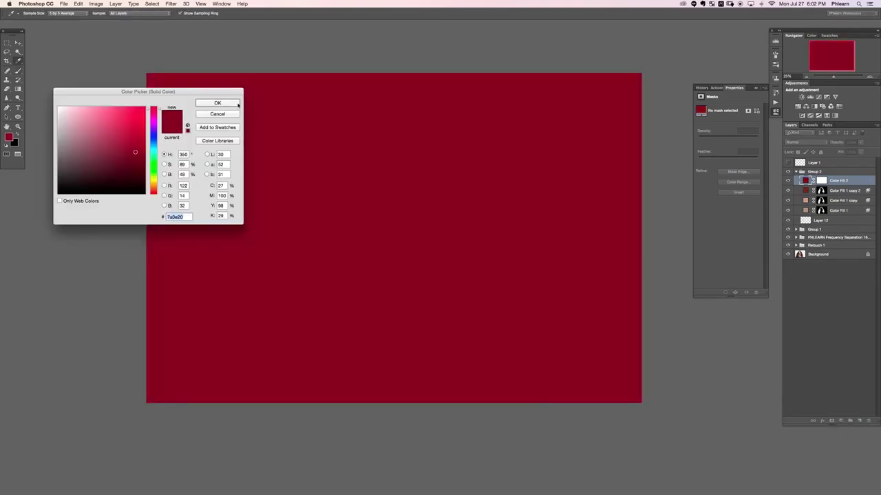
click(217, 103)
key(b)
click(800, 142)
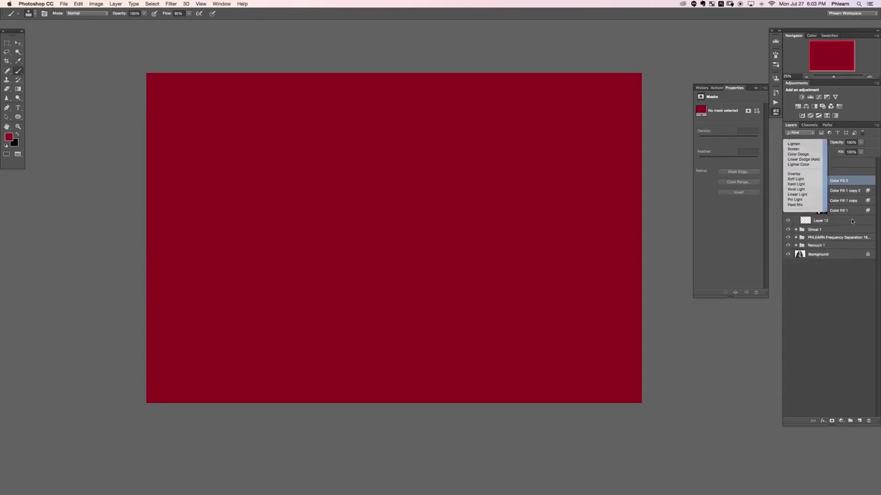
click(795, 217)
- Invert the new fill's mask to black and paint it white over the face, neck, hands, arm and shoulder
click(823, 181)
key(super+i)
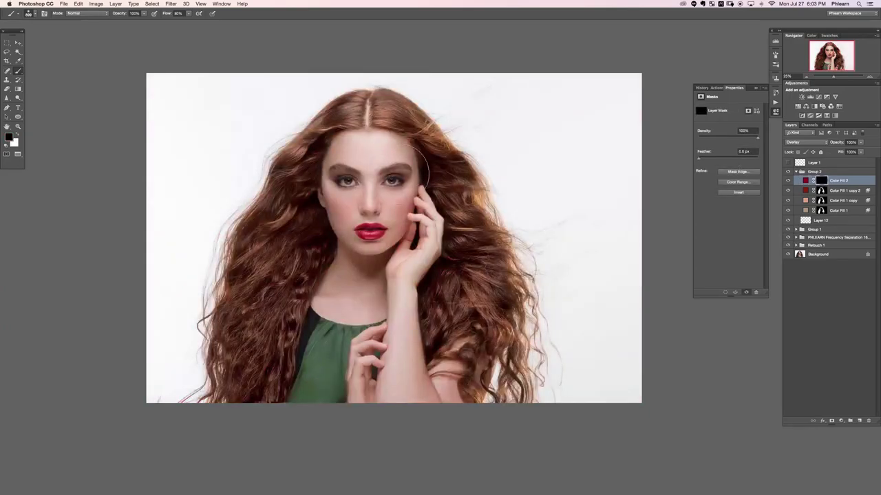
key(x)
mouse_move(329, 154)
mouse_down()
mouse_move(349, 216)
mouse_move(363, 233)
mouse_move(393, 198)
mouse_move(386, 146)
mouse_move(342, 177)
mouse_move(352, 208)
mouse_move(385, 244)
mouse_move(372, 193)
mouse_move(359, 251)
mouse_move(343, 262)
mouse_move(363, 307)
mouse_move(374, 259)
mouse_move(410, 277)
mouse_move(406, 255)
mouse_move(420, 242)
mouse_move(426, 198)
mouse_move(378, 399)
mouse_move(388, 370)
mouse_move(412, 386)
mouse_move(404, 338)
mouse_up()
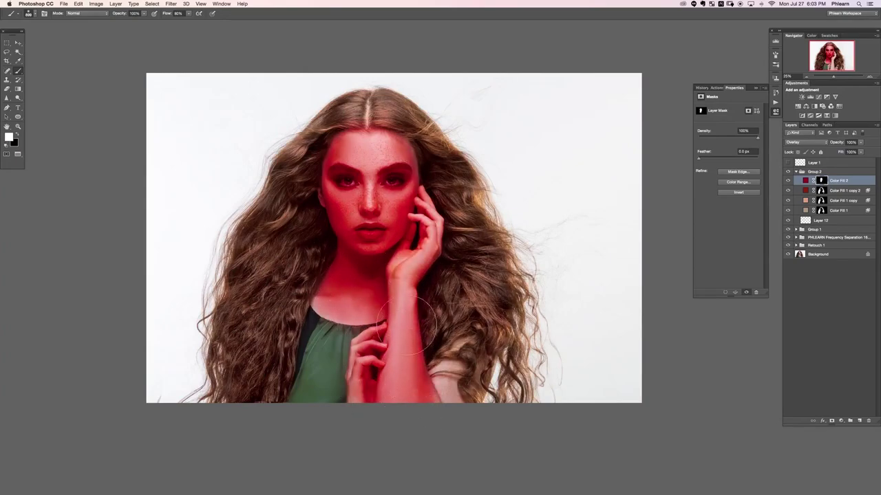
mouse_move(346, 281)
mouse_down()
mouse_move(362, 271)
mouse_move(381, 292)
mouse_move(415, 261)
mouse_move(393, 161)
mouse_move(368, 175)
mouse_move(375, 228)
mouse_up()
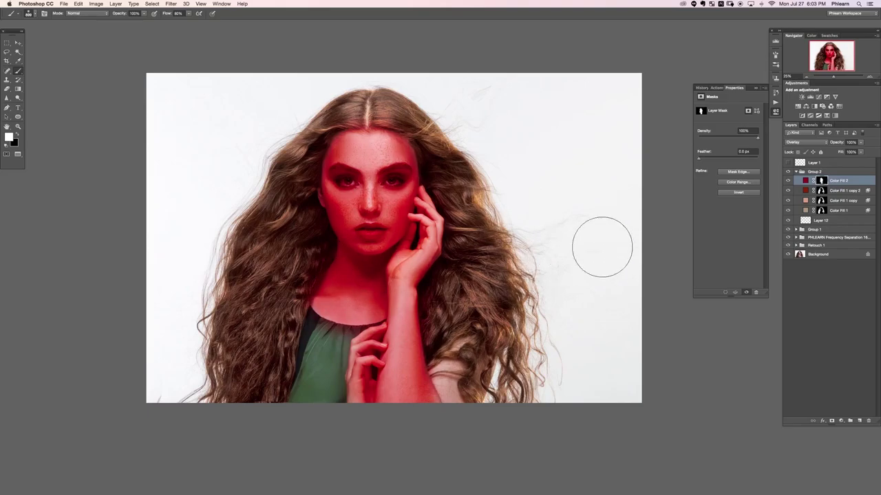
click(788, 181)
click(787, 181)
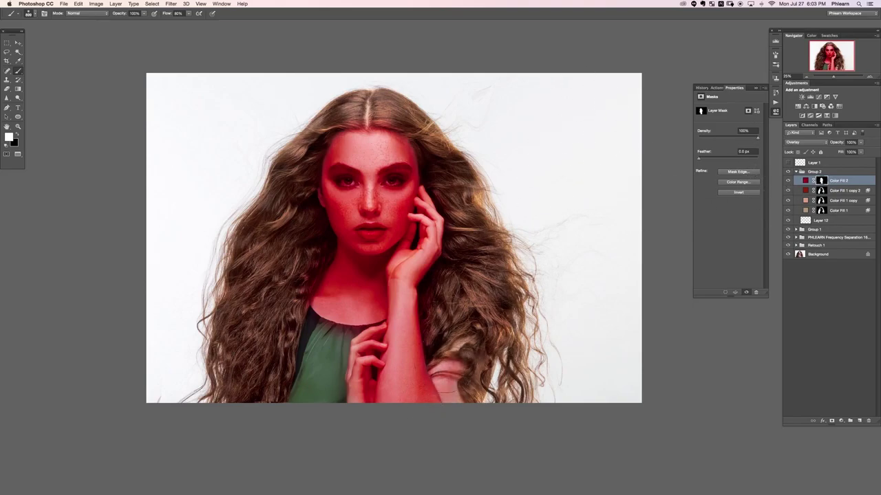
drag(430, 333, 439, 340)
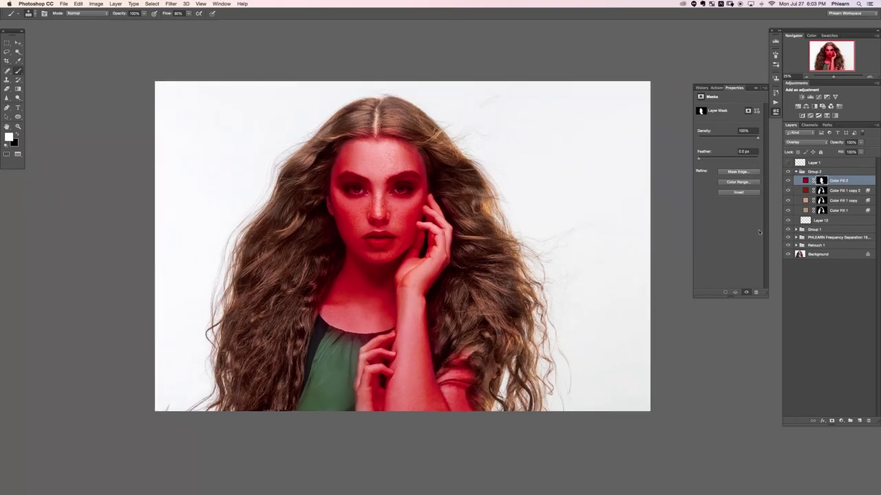
- Limit the skin fill to darker tones by splitting Blend If's Underlying Layer white to about 0/199
double_click(862, 181)
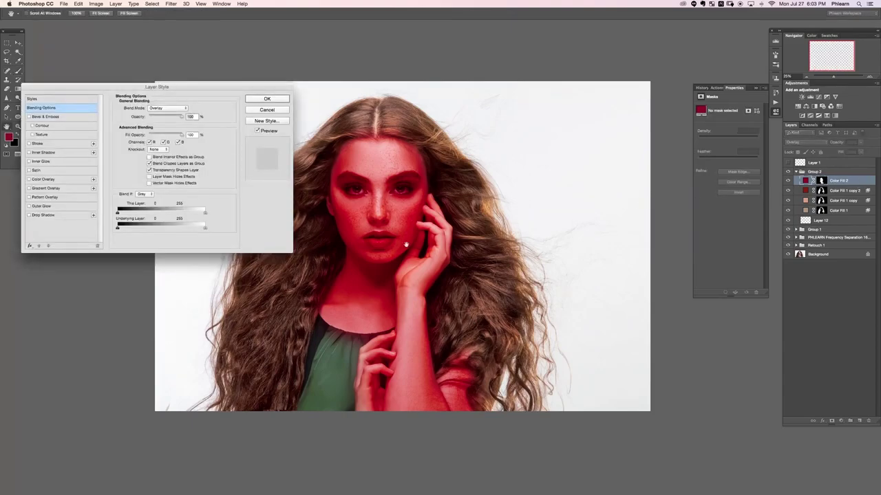
drag(373, 285, 412, 270)
drag(204, 227, 156, 228)
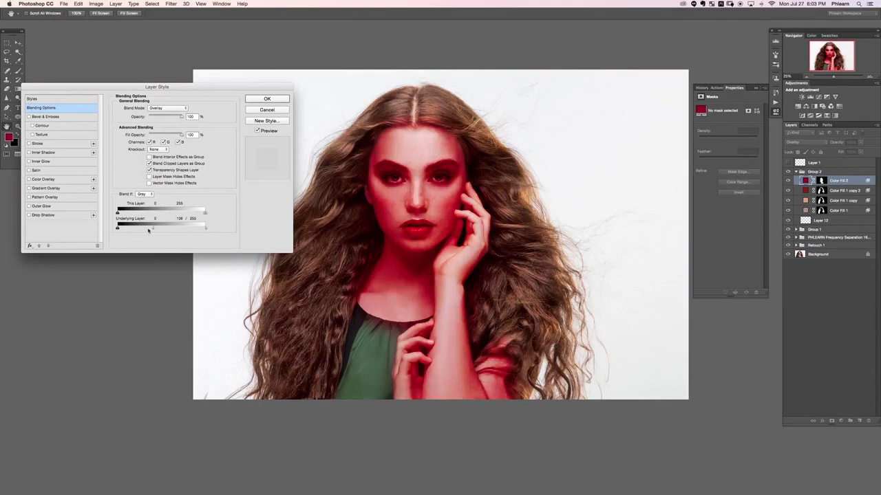
drag(118, 228, 118, 227)
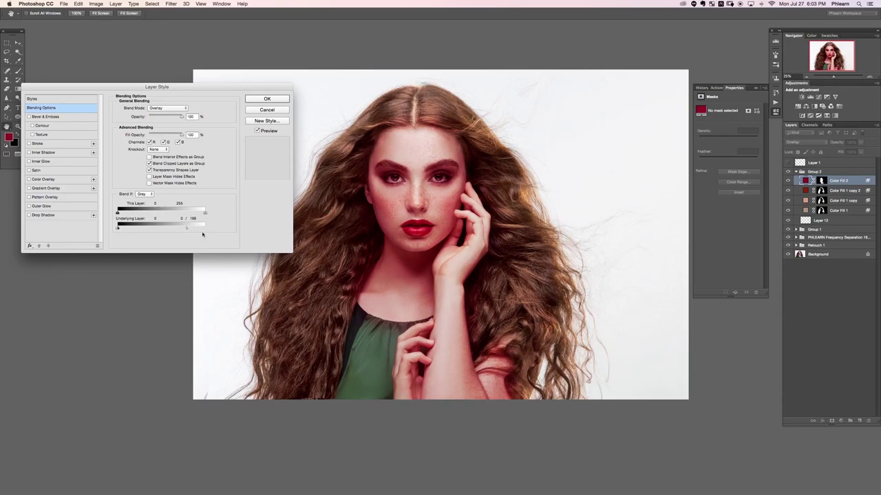
click(268, 99)
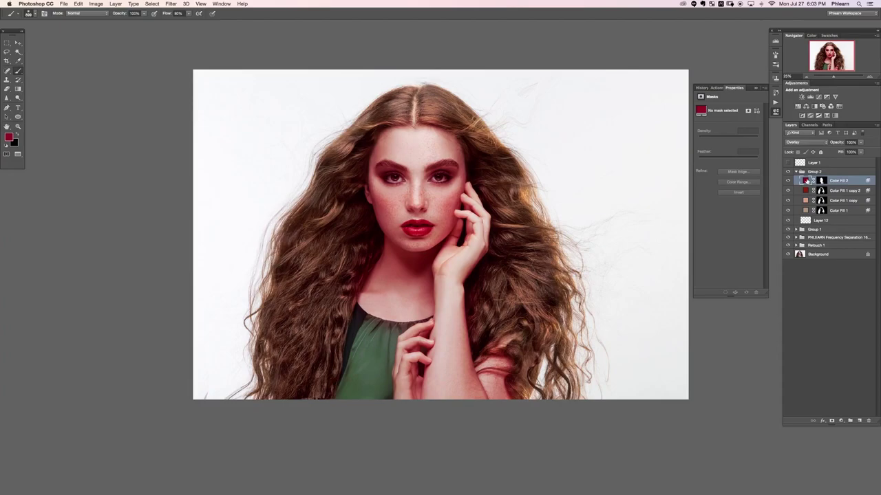
- Recolour the skin fill to a reddish brown with hue 20, saturation about 54% and brightness about 52%
double_click(806, 181)
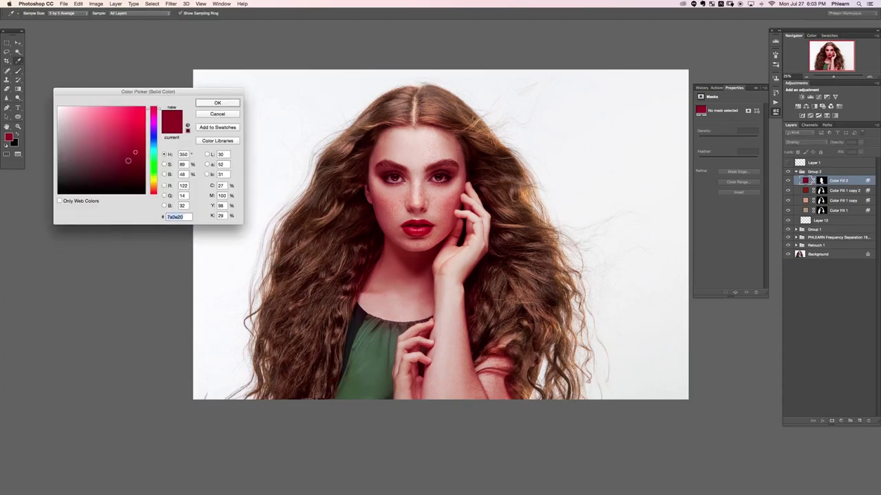
click(154, 192)
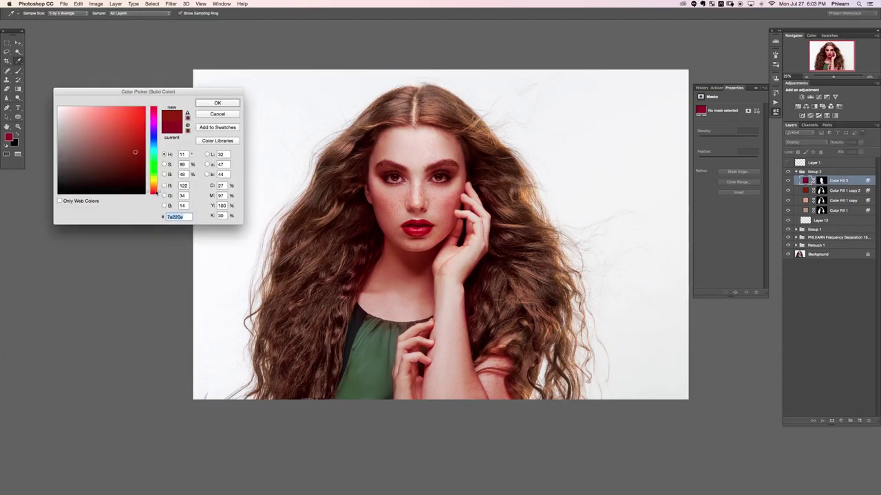
click(154, 143)
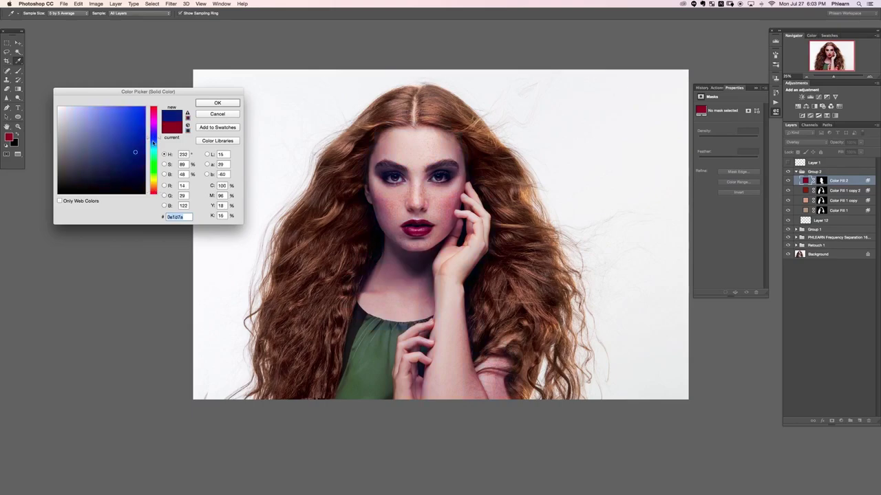
click(154, 191)
drag(154, 191, 150, 188)
mouse_move(125, 161)
mouse_down()
mouse_move(107, 155)
mouse_move(103, 124)
mouse_move(66, 91)
mouse_move(185, 238)
mouse_up()
mouse_move(140, 154)
mouse_down()
mouse_move(110, 177)
mouse_move(93, 153)
mouse_move(111, 143)
mouse_up()
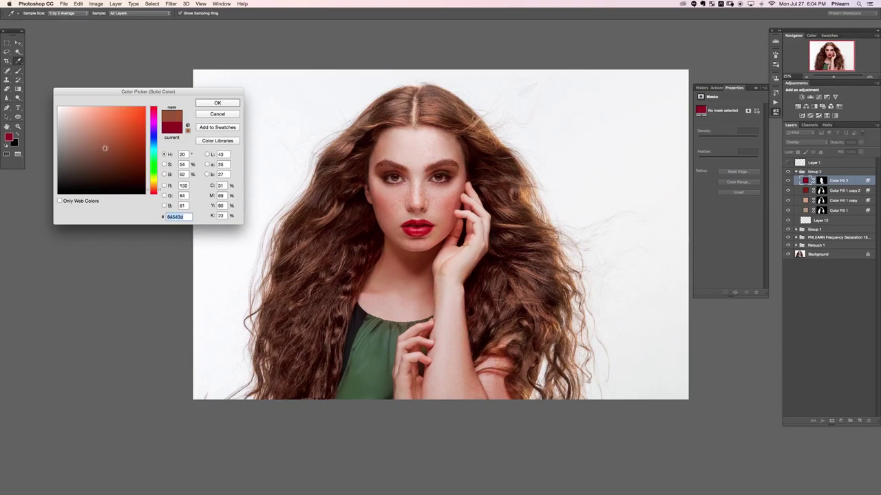
drag(102, 149, 102, 149)
click(217, 104)
- Compare the portrait with the skin fill and the hair shadow fill switched off and on
click(788, 180)
click(788, 190)
click(788, 190)
click(788, 191)
click(788, 191)
click(788, 190)
click(788, 191)
click(788, 180)
click(787, 181)
click(788, 181)
click(788, 181)
click(788, 181)
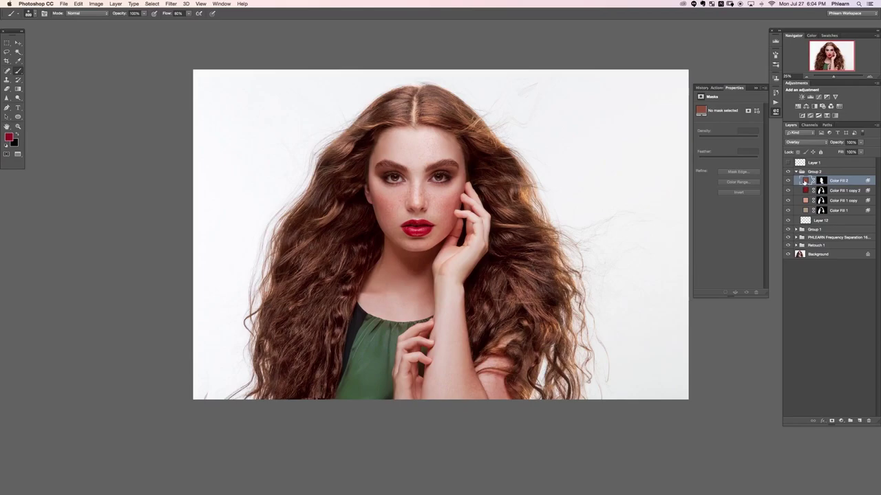
- Mute the skin fill to a greyish brown with saturation about 28% and brightness about 47% (786156)
double_click(805, 181)
click(95, 153)
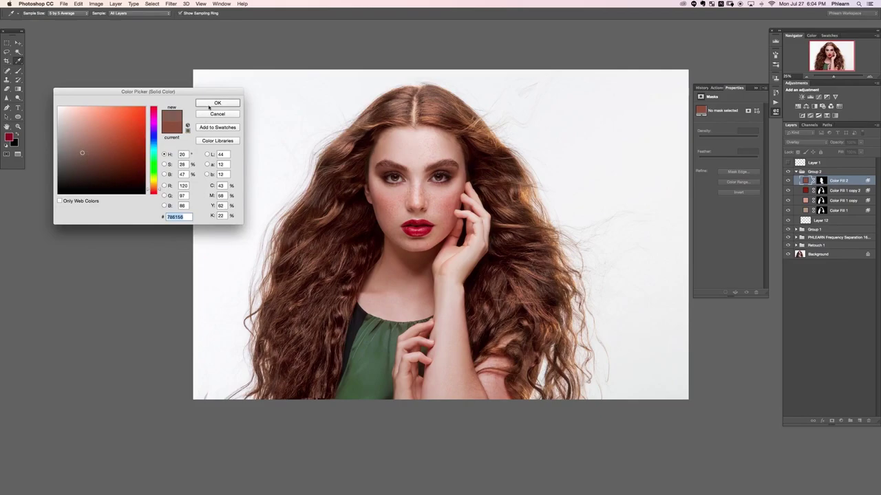
click(213, 105)
- Examine how the muted skin fill affects the face and arm by repeatedly switching it off and on
click(787, 180)
click(787, 181)
click(787, 181)
click(786, 181)
click(786, 182)
click(788, 181)
click(788, 181)
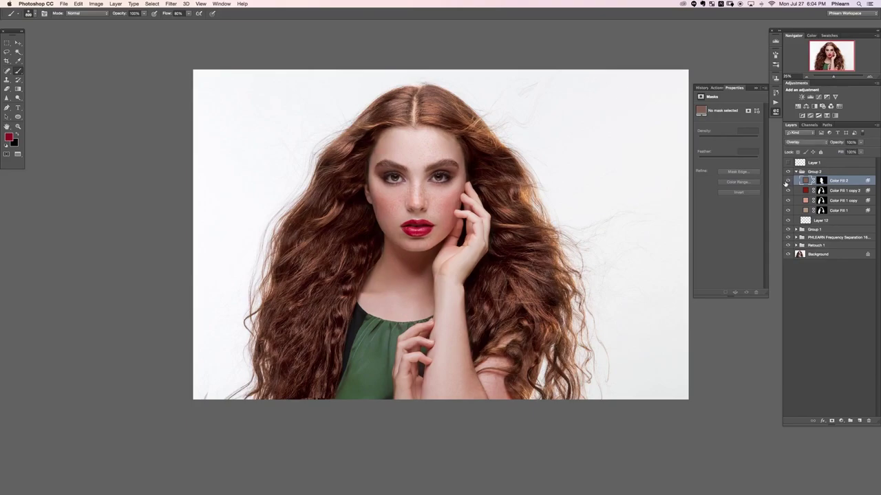
click(788, 181)
click(787, 181)
click(787, 182)
click(787, 182)
click(788, 182)
click(788, 182)
click(788, 183)
click(787, 182)
click(788, 183)
click(788, 183)
double_click(805, 181)
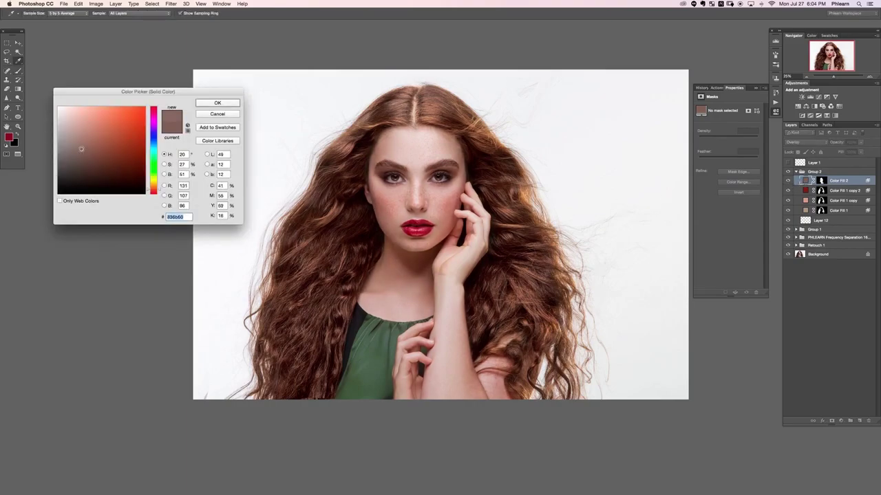
click(220, 113)
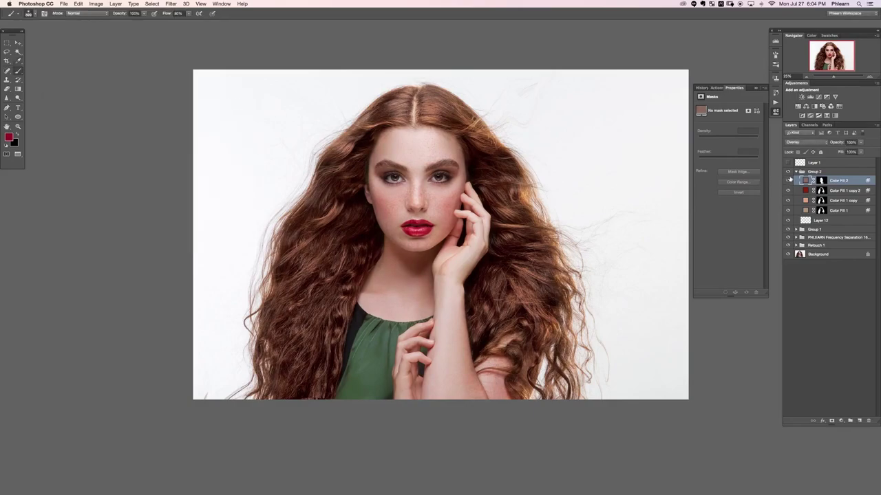
click(788, 180)
click(788, 180)
click(788, 180)
click(788, 180)
click(788, 180)
click(788, 180)
click(787, 180)
click(788, 181)
click(788, 180)
click(788, 180)
click(788, 180)
click(788, 180)
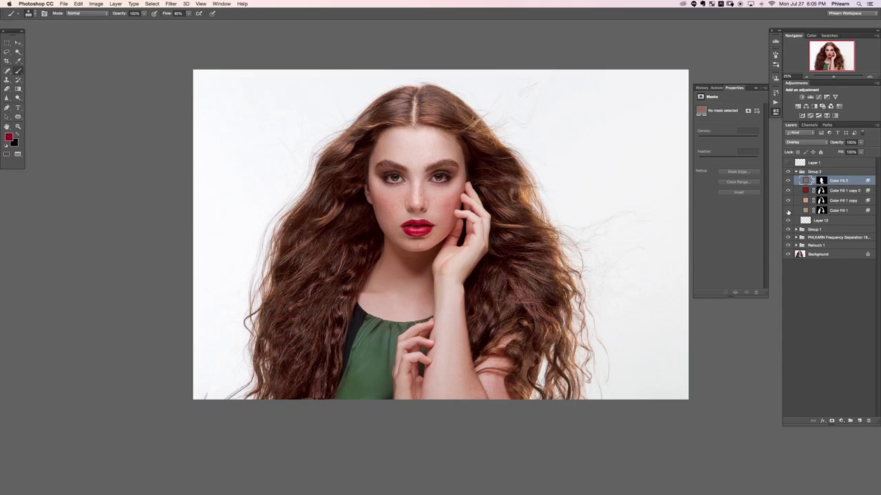
- Reduce the Color Fill 1 hair layer's opacity to 71% and compare the portrait with Group 2 off and on
click(838, 211)
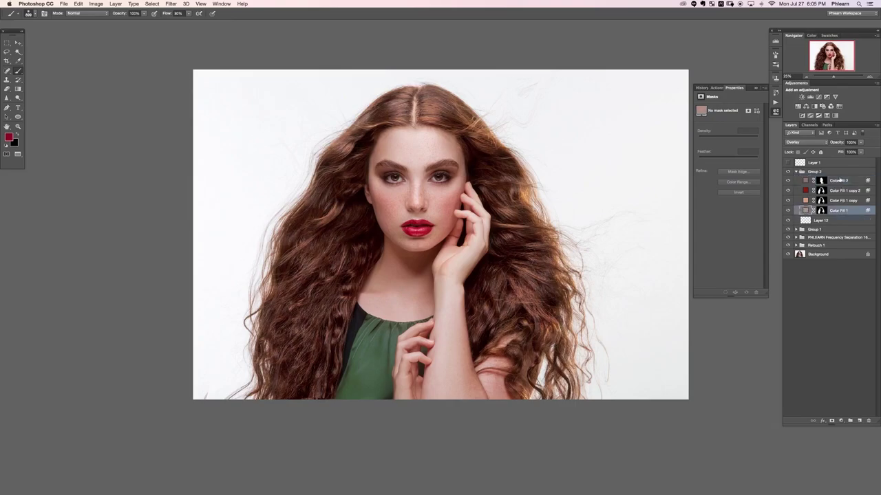
drag(839, 143, 832, 146)
text(71)
key(Return)
click(788, 172)
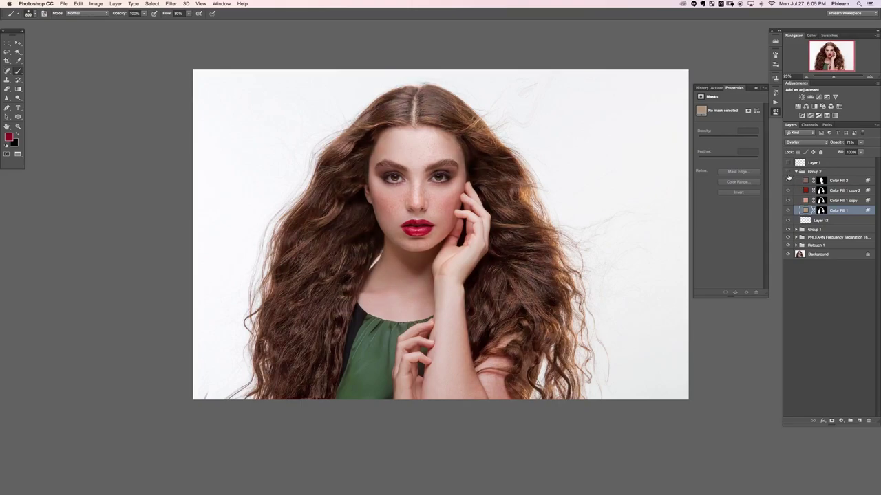
click(789, 175)
click(789, 174)
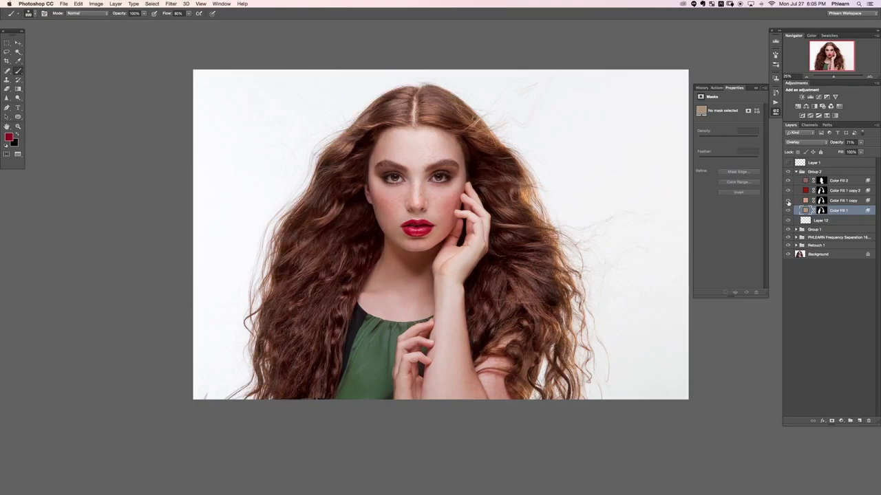
- Lower the opacity of the peach highlight fill, Color Fill 1 copy
click(788, 200)
click(836, 200)
click(833, 145)
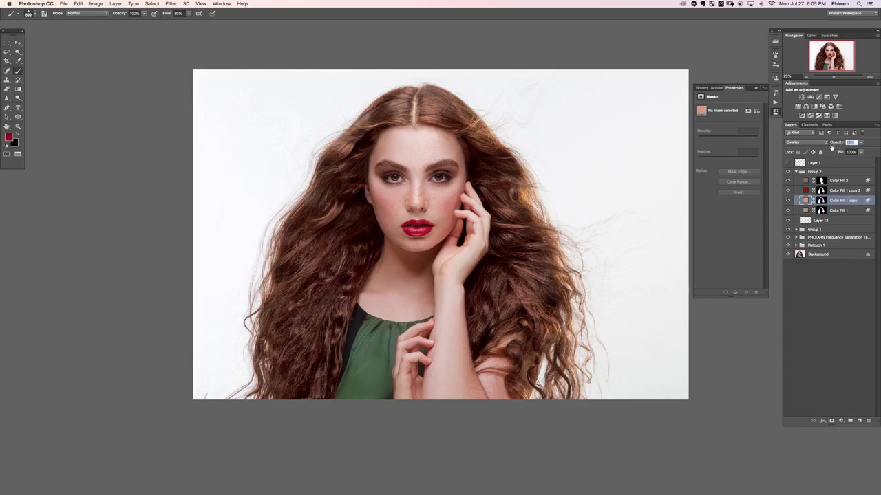
- Add an empty layer above the fills and heal stray hairs beside the model's hair on the image's left side
click(845, 181)
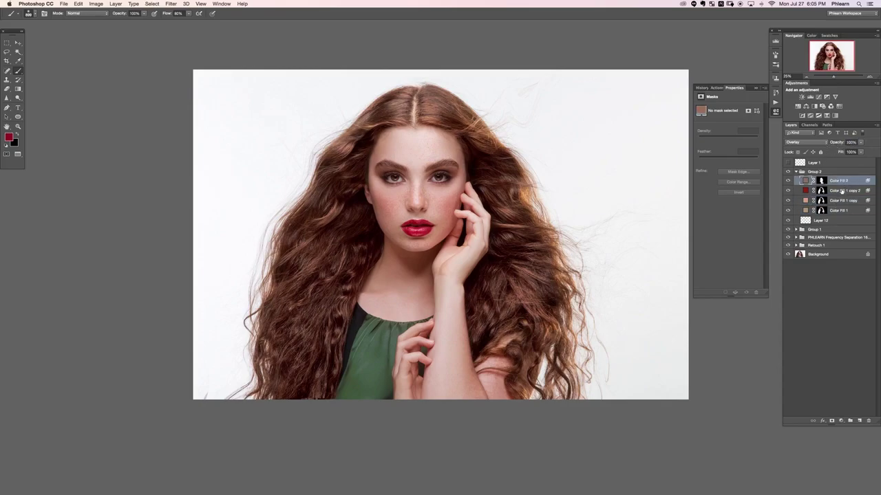
key(super+shift+alt+n)
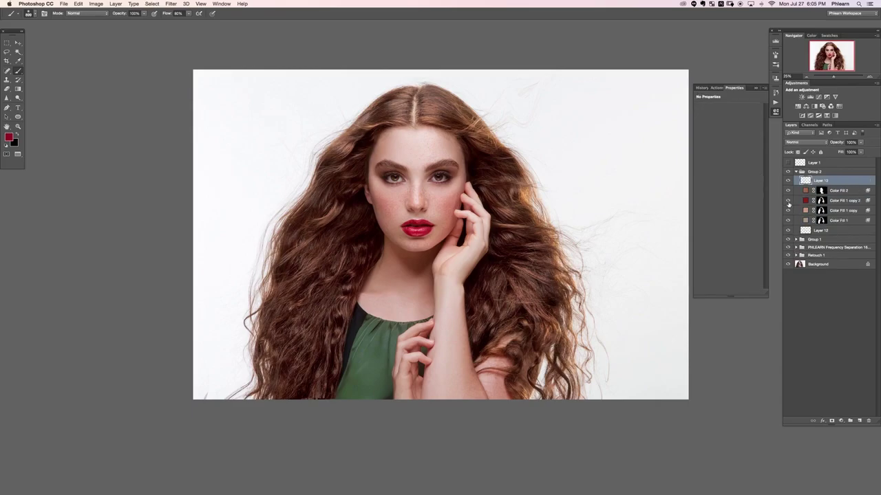
key(super+equal)
key(super+equal)
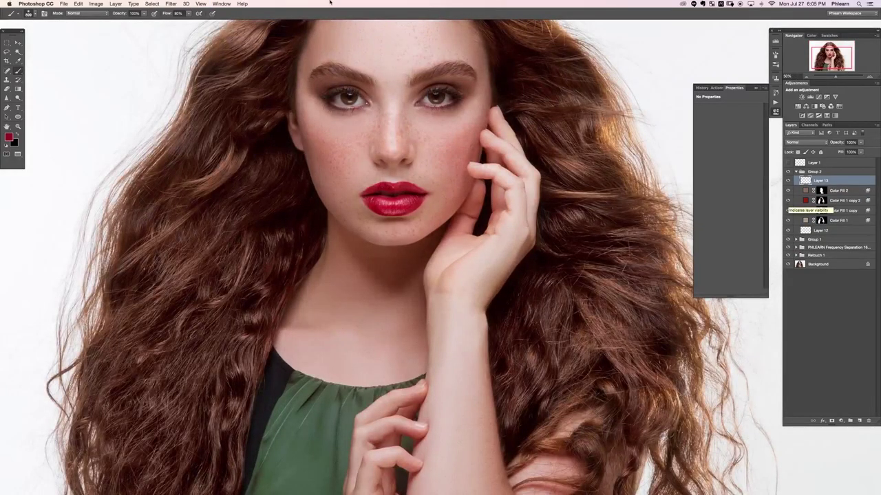
key(j)
scroll(152, 114, up, 5)
drag(217, 157, 234, 157)
mouse_move(222, 111)
mouse_down()
mouse_move(218, 157)
mouse_move(194, 194)
mouse_move(207, 238)
mouse_move(180, 264)
mouse_up()
drag(190, 187, 176, 235)
mouse_move(298, 115)
mouse_down()
mouse_move(304, 120)
mouse_move(273, 73)
mouse_move(281, 139)
mouse_up()
mouse_move(299, 128)
mouse_down()
mouse_move(266, 143)
mouse_move(291, 116)
mouse_move(258, 93)
mouse_move(193, 74)
mouse_move(241, 117)
mouse_up()
mouse_move(241, 149)
mouse_down()
mouse_move(237, 193)
mouse_move(215, 195)
mouse_move(236, 172)
mouse_move(222, 157)
mouse_up()
drag(388, 163, 366, 177)
- Heal the flyaway hairs in the white background above the head and just to its upper right
scroll(365, 177, right, 15)
scroll(364, 177, up, 9)
drag(262, 176, 292, 185)
mouse_move(460, 237)
mouse_down()
mouse_move(495, 192)
mouse_move(558, 183)
mouse_move(566, 232)
mouse_up()
mouse_move(532, 205)
mouse_down()
mouse_move(475, 275)
mouse_move(454, 256)
mouse_move(472, 194)
mouse_move(468, 176)
mouse_move(500, 187)
mouse_up()
mouse_move(530, 170)
mouse_down()
mouse_move(461, 184)
mouse_move(443, 202)
mouse_up()
mouse_move(443, 201)
mouse_down()
mouse_move(406, 240)
mouse_move(368, 204)
mouse_move(319, 188)
mouse_move(216, 179)
mouse_up()
drag(342, 208, 366, 215)
drag(294, 187, 247, 183)
mouse_move(392, 240)
mouse_down()
mouse_move(419, 241)
mouse_move(450, 258)
mouse_up()
drag(433, 223, 436, 249)
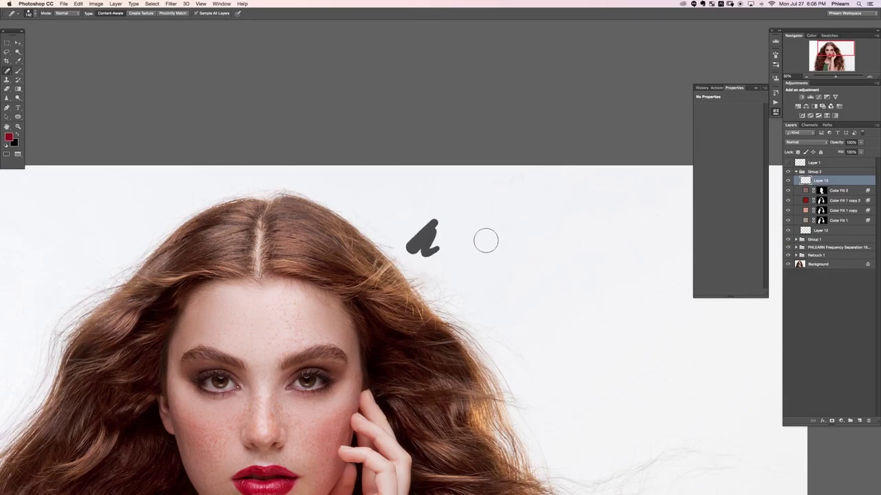
- Remove the loose strands from the white background to the right of the head with content-aware healing
scroll(576, 384, right, 5)
scroll(576, 383, down, 3)
drag(369, 262, 501, 158)
drag(401, 303, 536, 223)
mouse_move(420, 308)
mouse_down()
mouse_move(516, 240)
mouse_move(484, 324)
mouse_move(530, 315)
mouse_move(603, 338)
mouse_up()
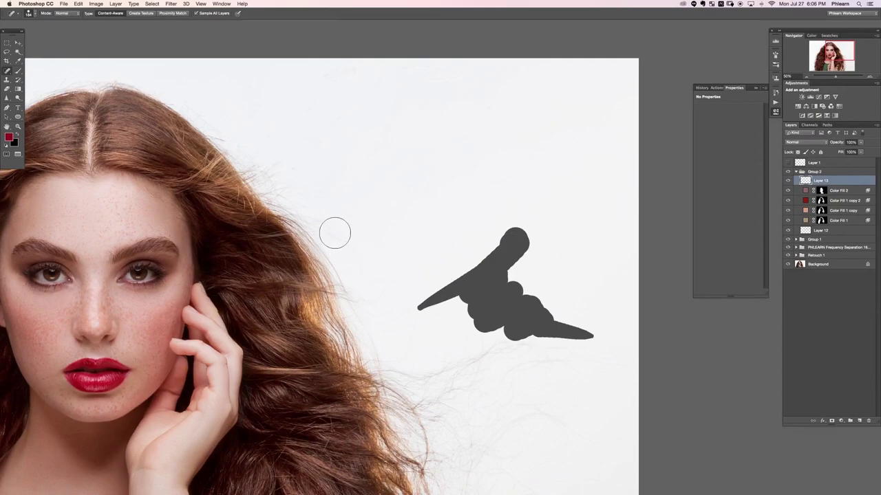
drag(340, 214, 367, 210)
drag(311, 195, 344, 189)
mouse_move(286, 172)
mouse_down()
mouse_move(311, 159)
mouse_move(271, 172)
mouse_up()
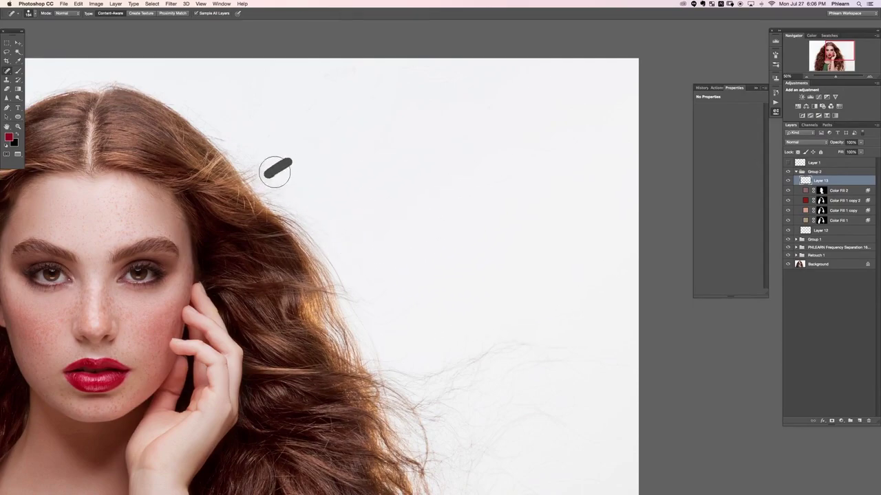
- Heal the long wispy strands floating in the white background to the right of the model's hair
scroll(437, 301, down, 5)
scroll(436, 300, right, 2)
mouse_move(394, 255)
mouse_down()
mouse_move(469, 214)
mouse_move(483, 214)
mouse_move(480, 229)
mouse_move(458, 250)
mouse_move(533, 260)
mouse_up()
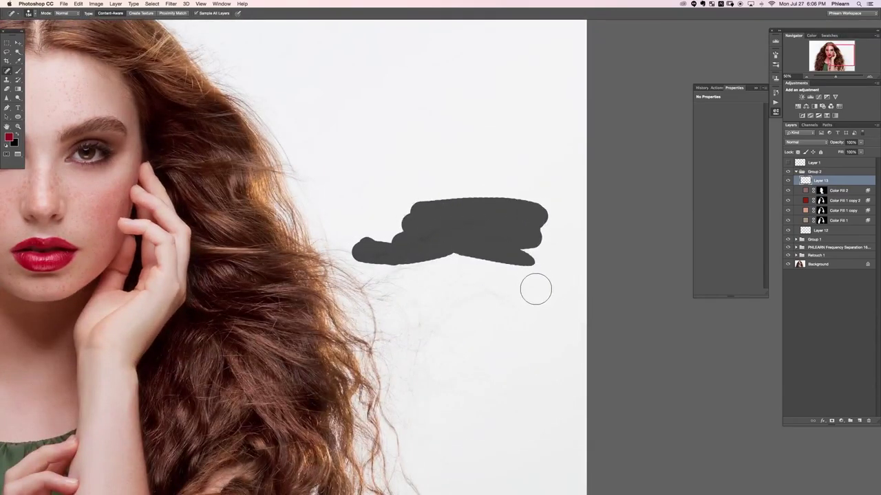
mouse_move(396, 266)
mouse_down()
mouse_move(397, 290)
mouse_move(463, 246)
mouse_move(477, 282)
mouse_move(517, 233)
mouse_move(505, 254)
mouse_move(573, 274)
mouse_up()
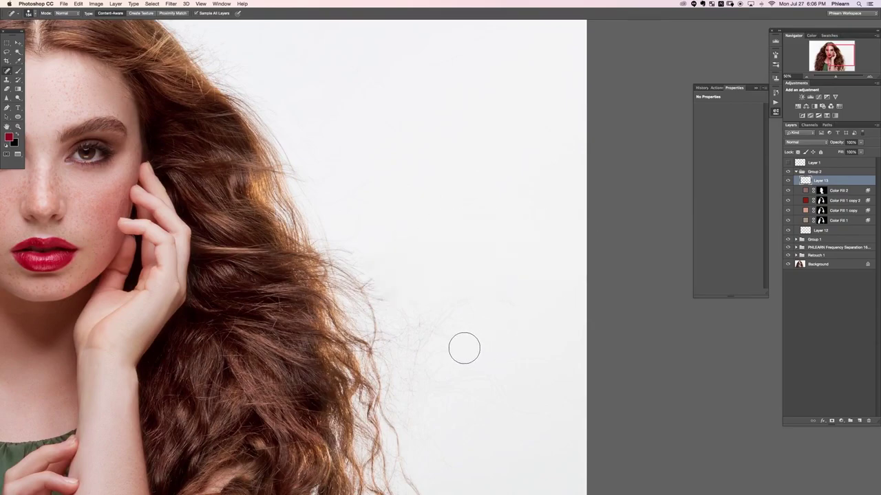
mouse_move(450, 276)
mouse_down()
mouse_move(406, 310)
mouse_move(413, 361)
mouse_move(513, 278)
mouse_move(531, 348)
mouse_up()
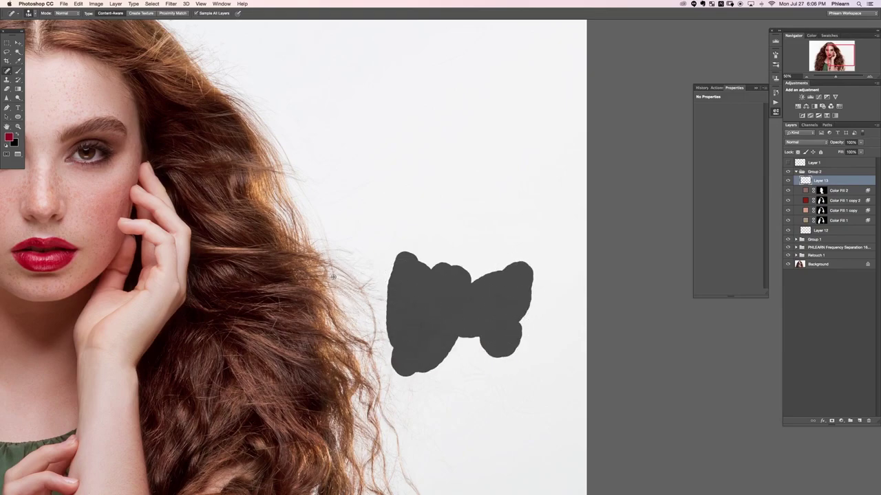
mouse_move(389, 303)
mouse_down()
mouse_move(363, 267)
mouse_move(394, 311)
mouse_up()
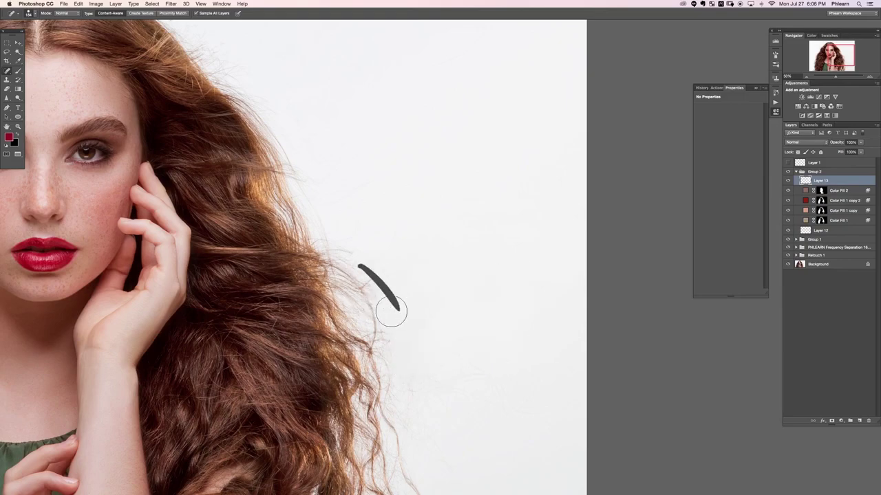
- Clean up flyaway hairs along the hair's right outer edge and heal the adjoining white background down to arm level
drag(371, 284, 373, 288)
mouse_move(330, 239)
mouse_down()
mouse_move(357, 250)
mouse_move(334, 252)
mouse_up()
mouse_move(371, 296)
mouse_down()
mouse_move(368, 253)
mouse_move(417, 267)
mouse_up()
drag(451, 369, 373, 277)
mouse_move(371, 265)
mouse_down()
mouse_move(363, 245)
mouse_move(400, 320)
mouse_move(472, 315)
mouse_move(505, 289)
mouse_up()
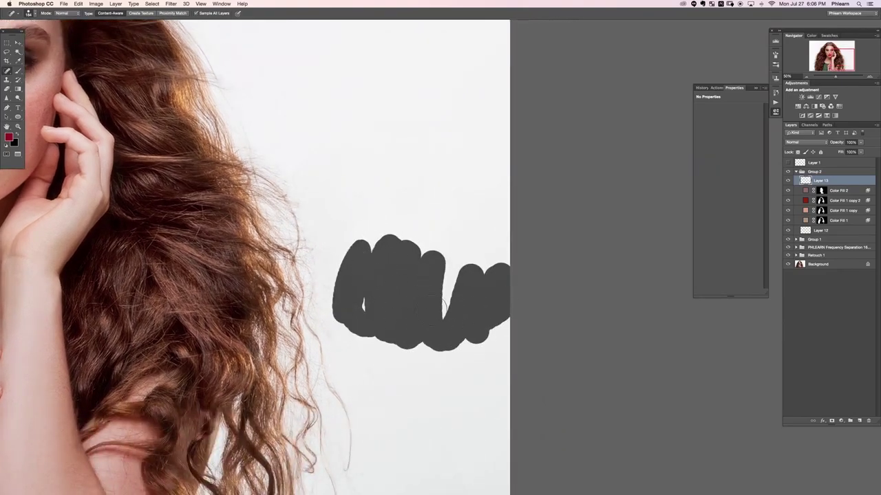
mouse_move(374, 332)
mouse_down()
mouse_move(332, 289)
mouse_move(360, 340)
mouse_move(358, 330)
mouse_up()
mouse_move(322, 295)
mouse_down()
mouse_move(308, 238)
mouse_move(321, 281)
mouse_up()
drag(285, 189, 300, 222)
mouse_move(274, 184)
mouse_down()
mouse_move(289, 197)
mouse_move(299, 180)
mouse_move(310, 188)
mouse_up()
drag(323, 307, 341, 375)
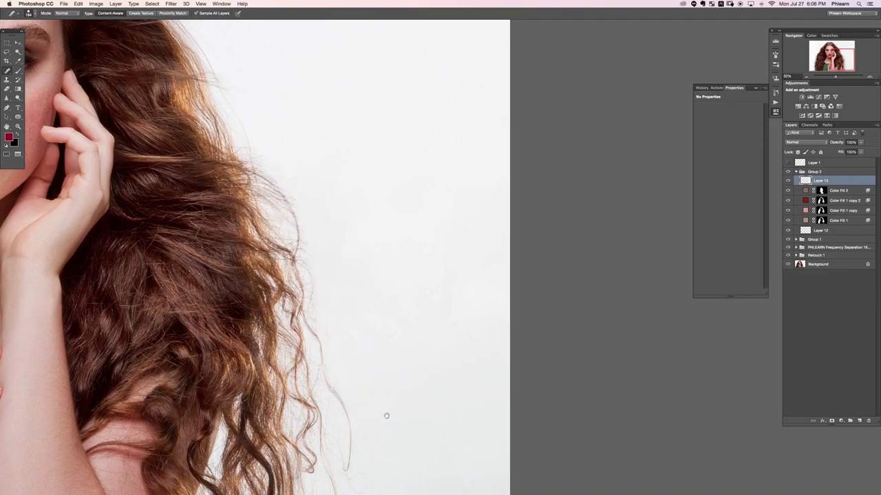
- Heal the residual marks in the white background to the lower and upper right of the model
scroll(377, 275, down, 5)
drag(377, 274, 386, 238)
drag(384, 172, 396, 142)
scroll(410, 279, up, 4)
mouse_move(413, 269)
mouse_down()
mouse_move(391, 187)
mouse_move(442, 221)
mouse_move(363, 205)
mouse_up()
scroll(363, 205, up, 5)
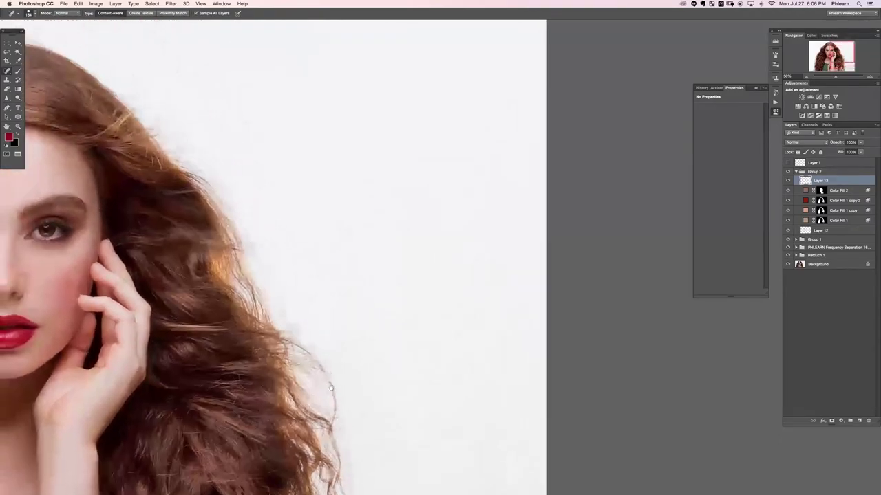
scroll(350, 295, up, 2)
mouse_move(344, 299)
mouse_down()
mouse_move(395, 289)
mouse_move(437, 217)
mouse_move(472, 197)
mouse_up()
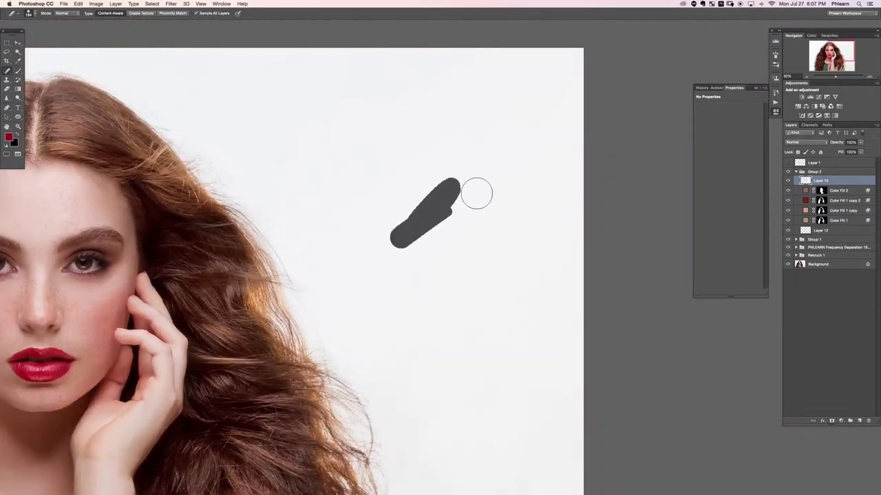
- Even out the white background to the upper left of the model's head with content-aware healing
drag(196, 350, 513, 377)
drag(309, 410, 379, 405)
drag(291, 278, 440, 48)
drag(471, 435, 456, 294)
mouse_move(147, 349)
mouse_down()
mouse_move(143, 275)
mouse_move(138, 344)
mouse_up()
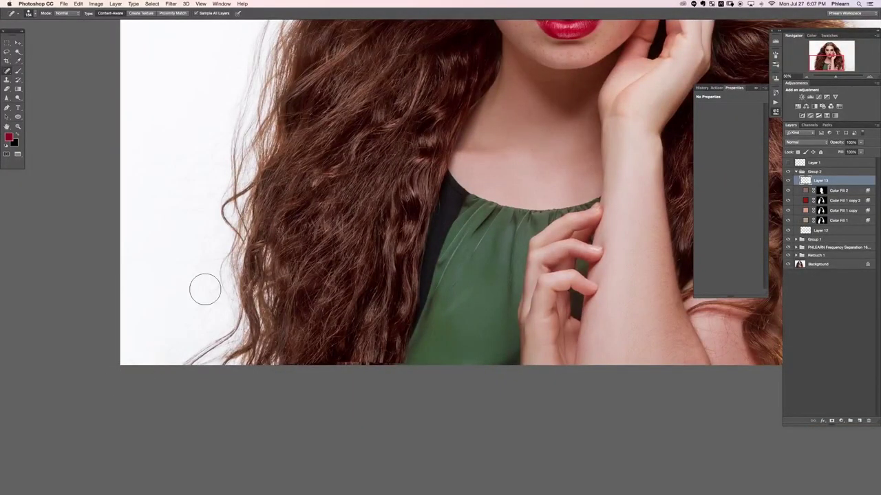
drag(452, 278, 381, 421)
drag(409, 286, 432, 470)
scroll(479, 429, up, 2)
mouse_move(289, 244)
mouse_down()
mouse_move(351, 153)
mouse_move(303, 165)
mouse_move(301, 136)
mouse_up()
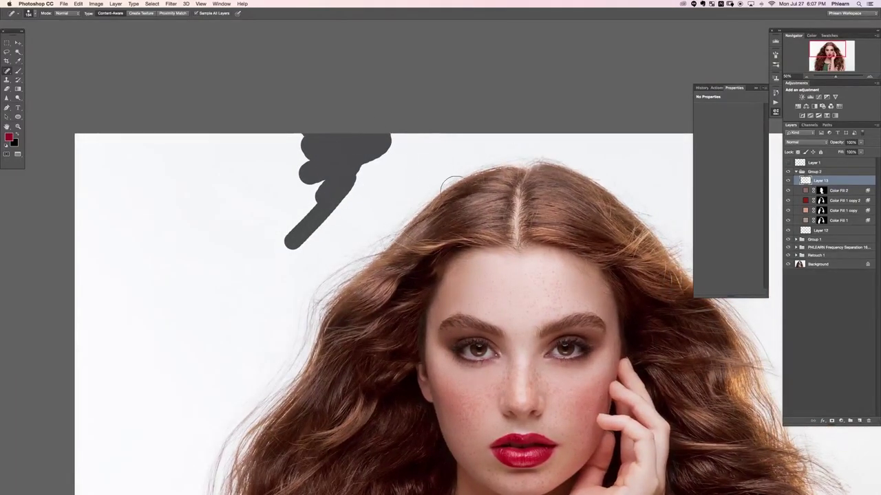
drag(582, 425, 418, 312)
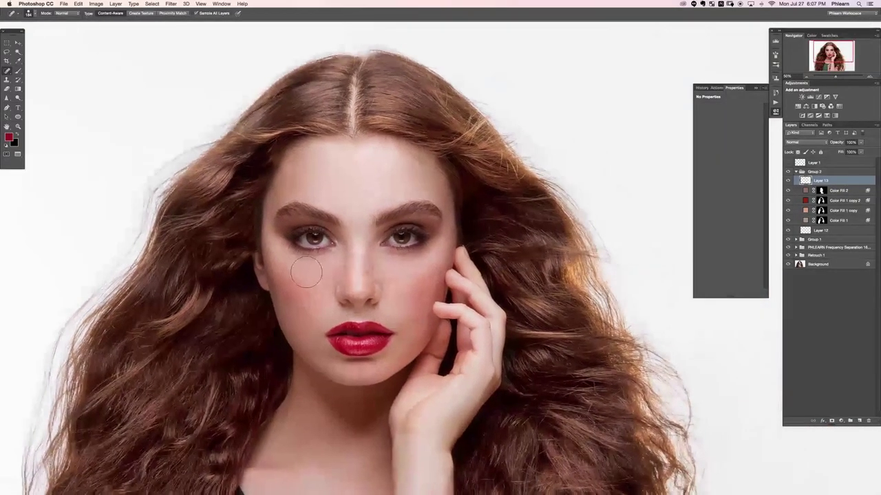
- Set the opacity of the skin fill layer, Color Fill 2, to 51%
scroll(307, 273, down, 5)
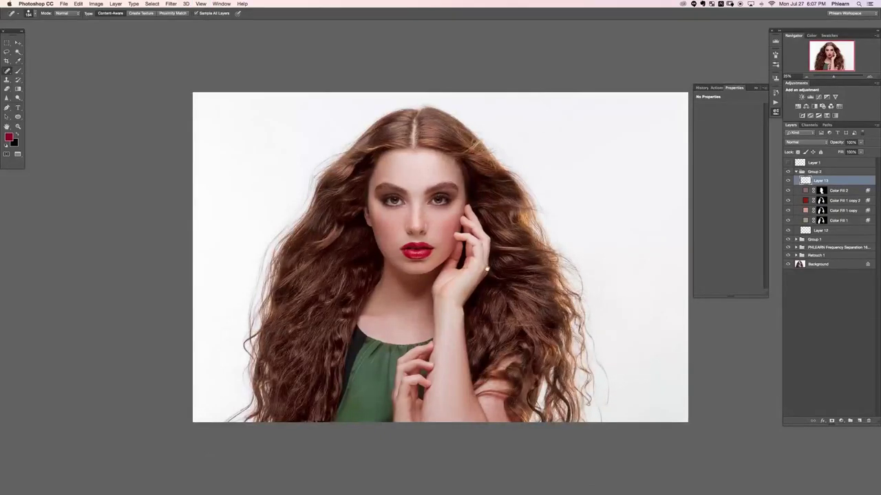
scroll(597, 360, down, 1)
scroll(598, 360, right, 3)
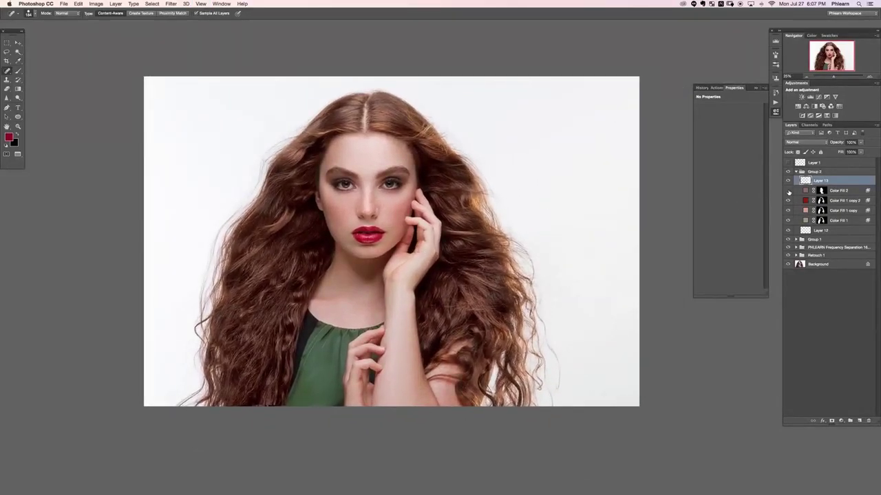
click(837, 192)
drag(839, 142, 833, 147)
text(66)
key(Return)
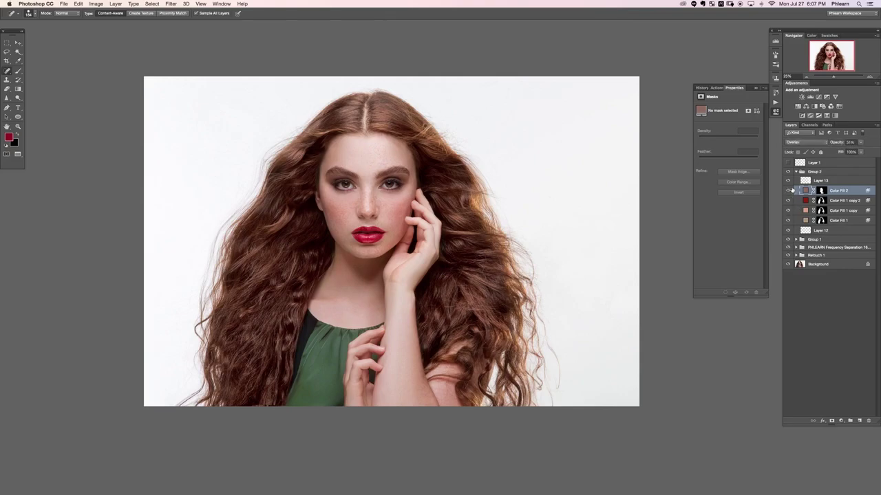
drag(547, 295, 532, 289)
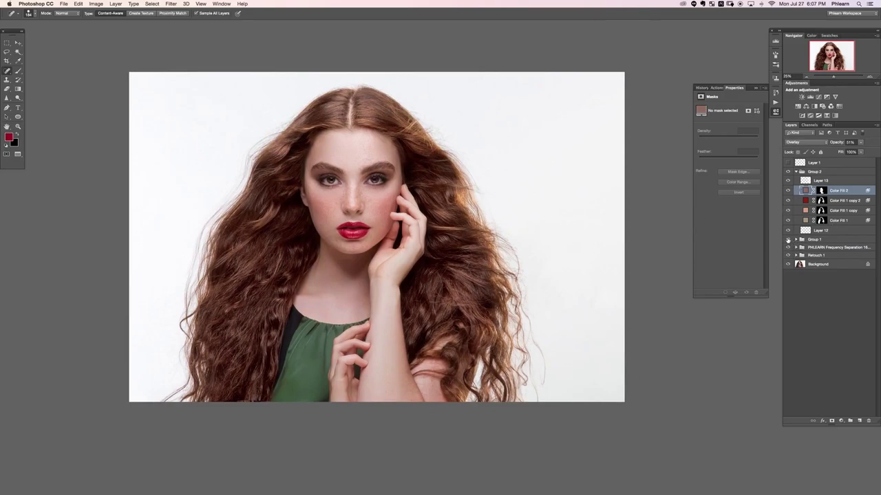
- Collapse Group 2 and compare the portrait with the group hidden and shown
click(796, 172)
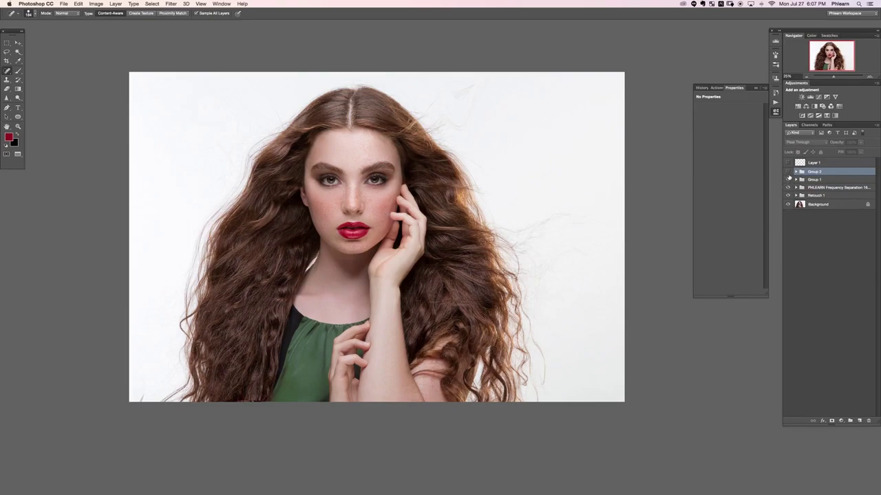
click(789, 171)
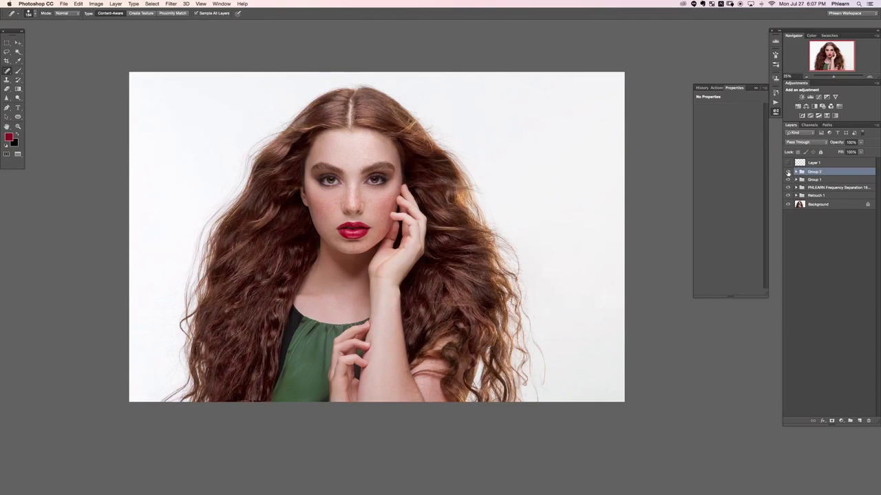
click(788, 171)
click(789, 171)
- Add a Hue/Saturation adjustment layer directly above Color Fill 2 inside Group 2
click(796, 172)
click(845, 191)
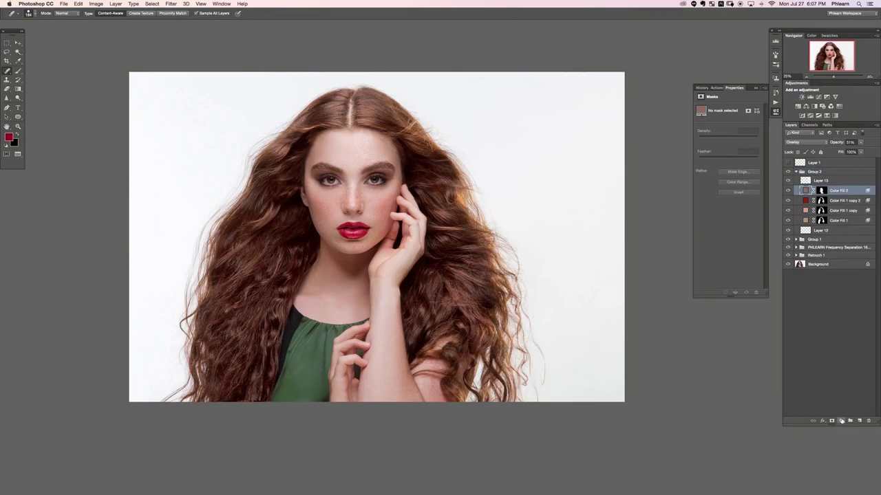
click(840, 420)
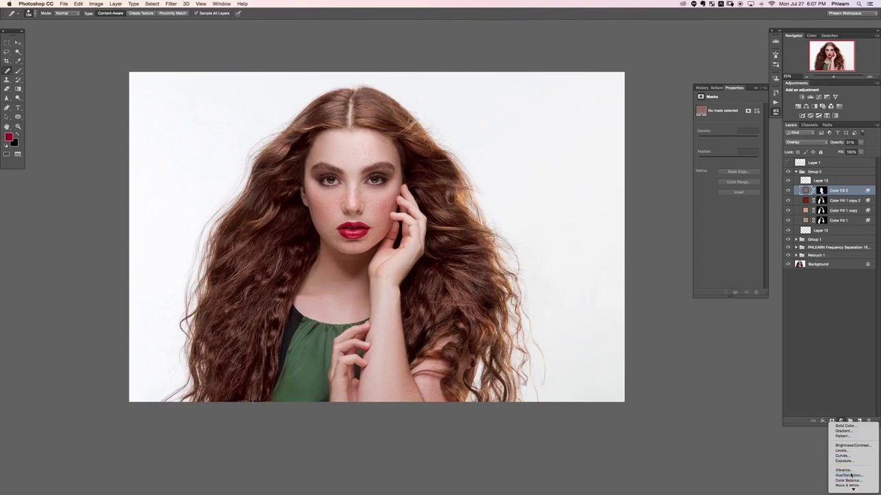
click(851, 476)
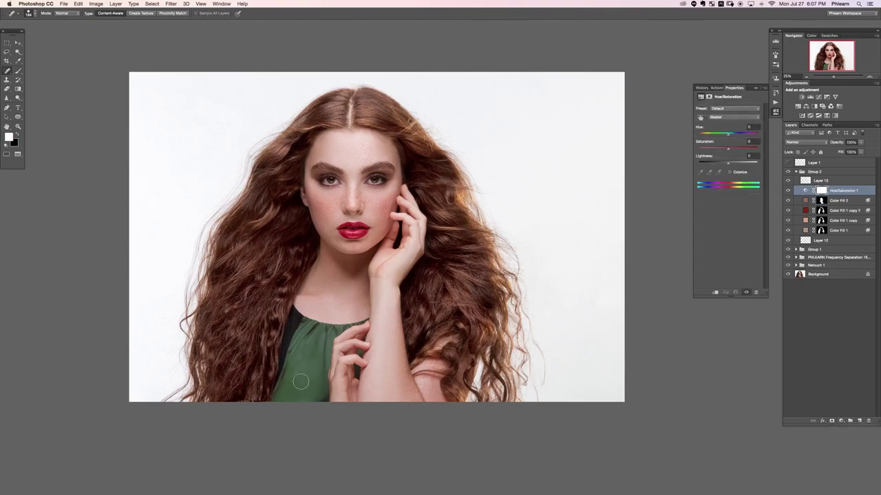
- Target the Greens range, sample the green dress and lower its saturation, checking the adjustment on and off
click(722, 119)
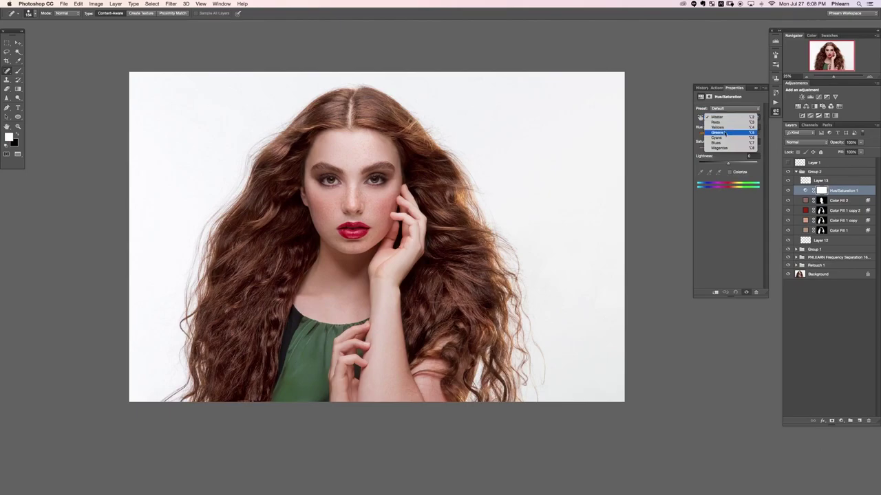
click(723, 133)
click(700, 172)
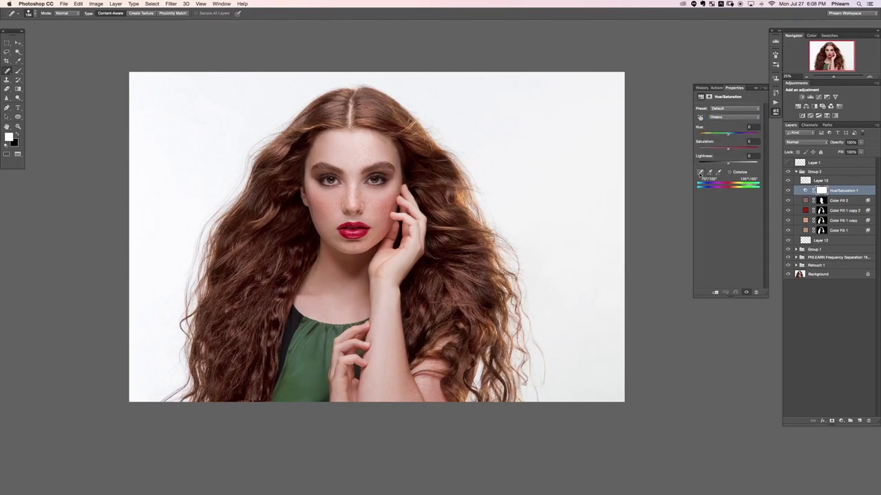
click(313, 357)
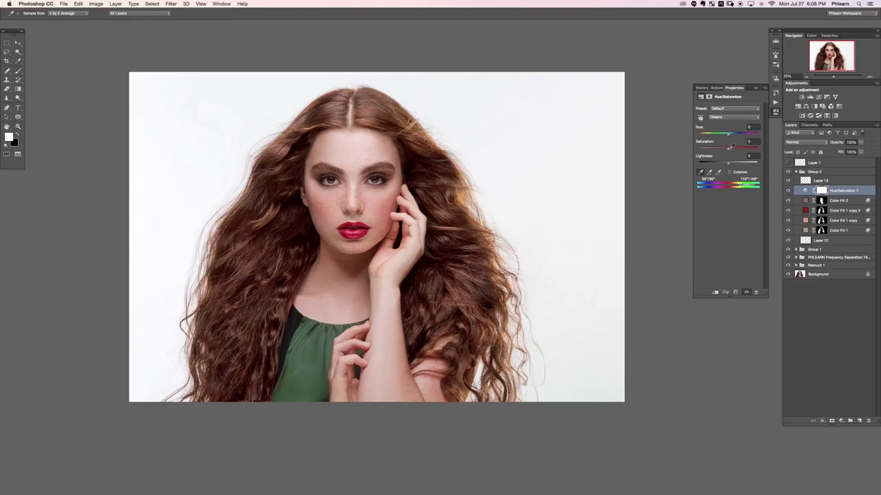
drag(730, 150, 708, 154)
click(789, 190)
click(788, 190)
- Fit the image to the window and compare before and after for Group 2, Group 1 and the original Background
click(796, 173)
key(j)
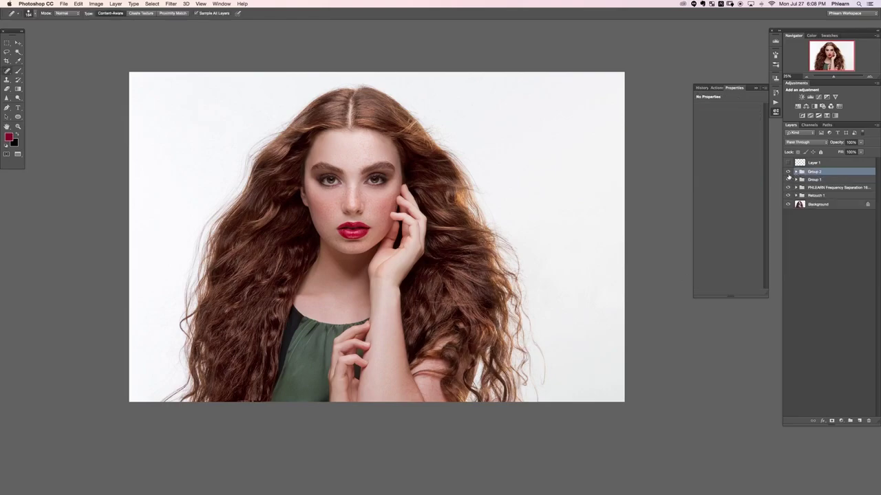
key(super+0)
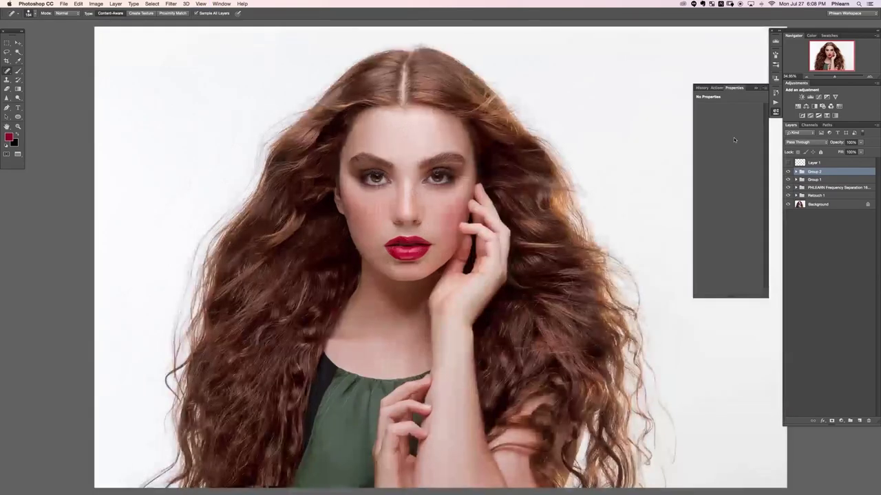
mouse_move(788, 171)
mouse_down()
mouse_move(790, 187)
mouse_move(789, 174)
mouse_up()
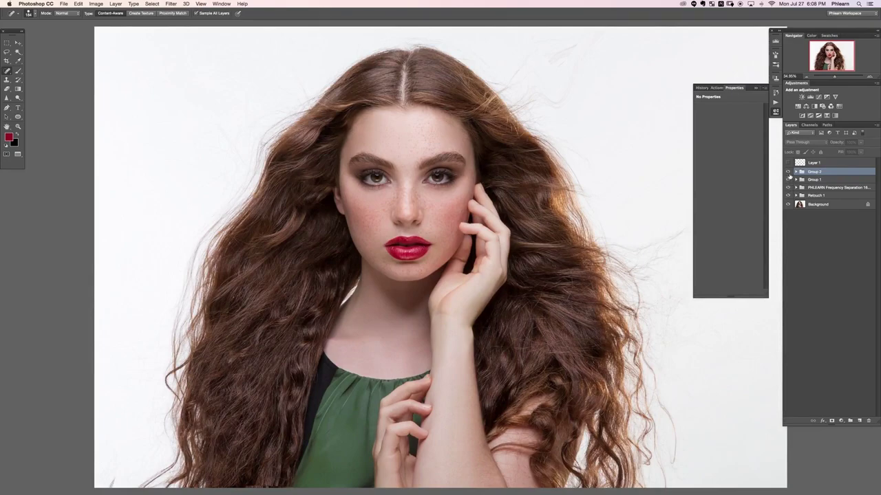
click(789, 172)
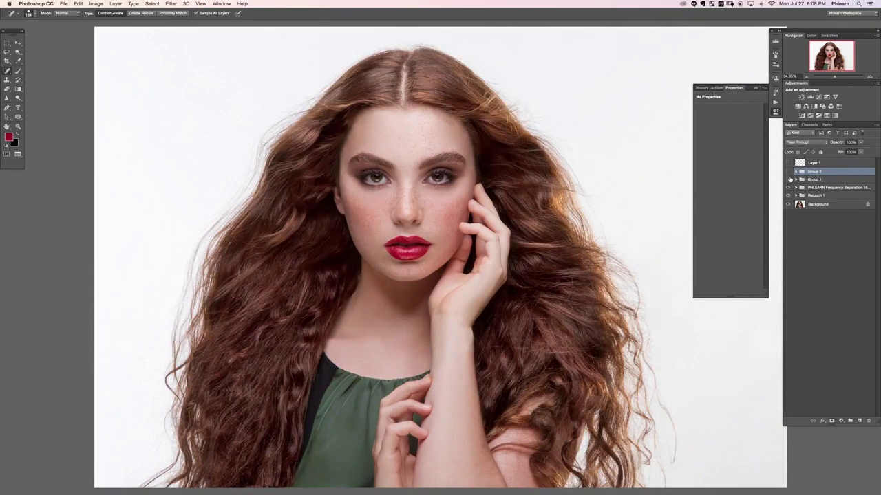
click(789, 179)
click(788, 173)
click(789, 173)
alt+click(788, 205)
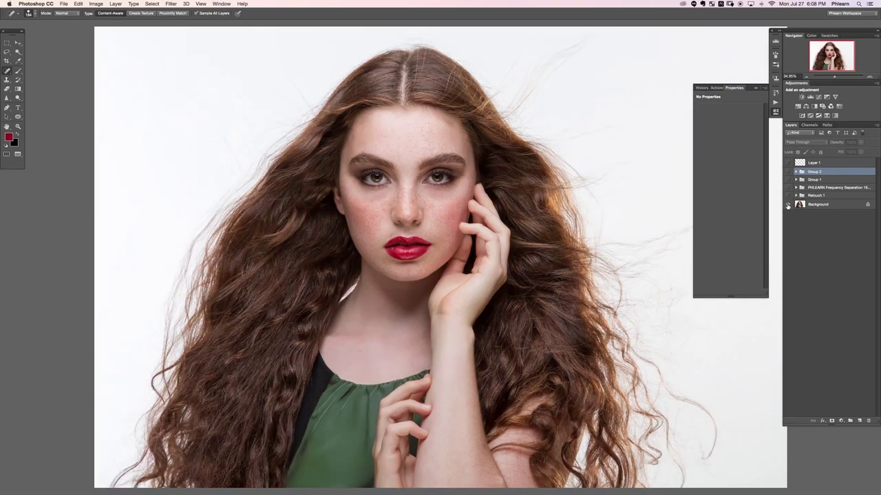
alt+click(787, 205)
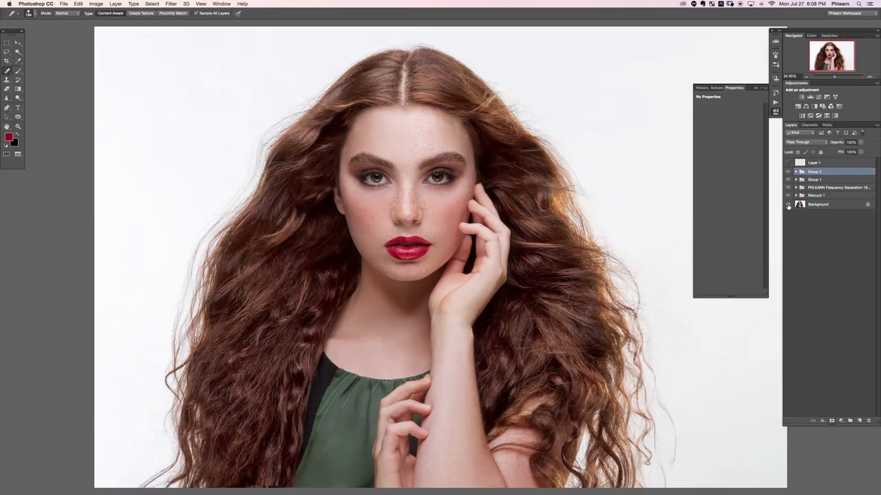
alt+click(789, 205)
alt+click(788, 205)
- Fine-tune the opacity of the Color Fill 1 copy, Color Fill 1 and Color Fill 2 layers in Group 2
click(795, 172)
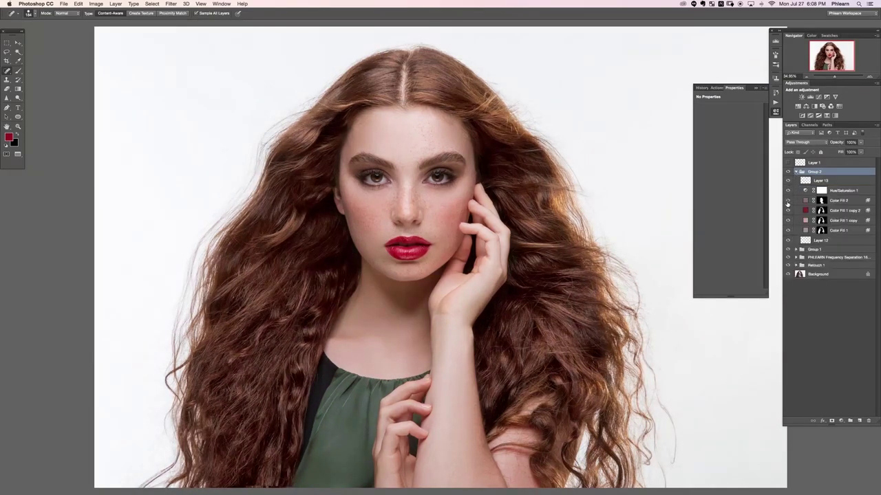
click(787, 211)
click(787, 211)
click(833, 221)
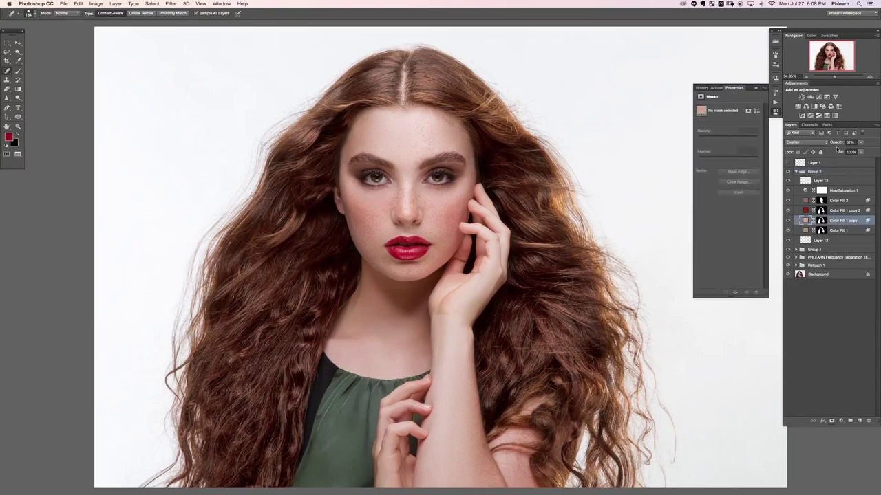
click(834, 230)
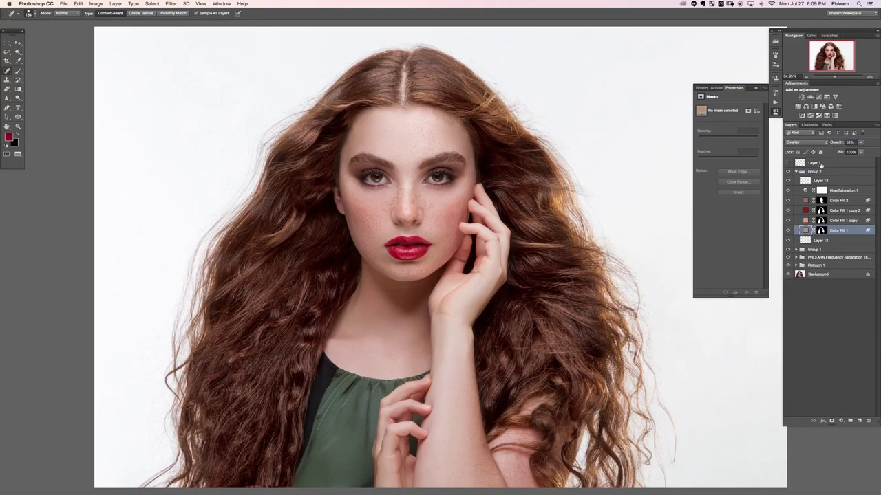
click(838, 200)
click(838, 143)
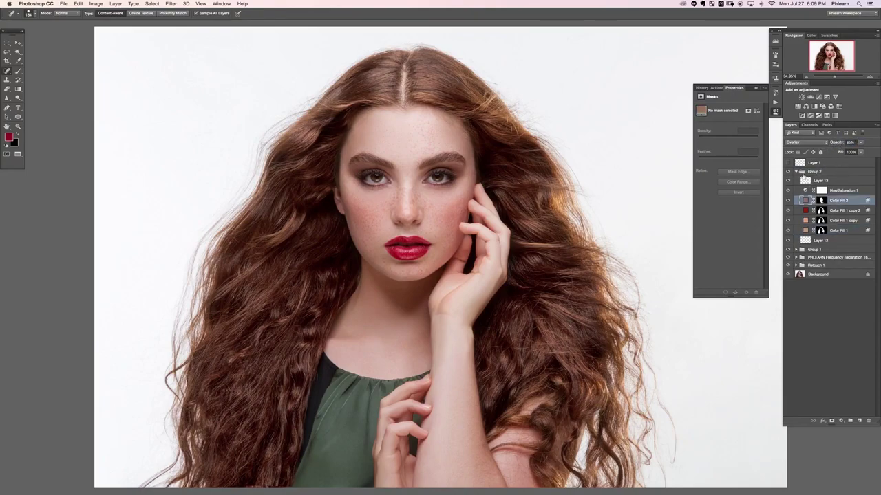
- Collapse Group 2 again and check the final colouring by toggling the group's visibility
click(796, 171)
click(788, 172)
click(787, 172)
click(788, 172)
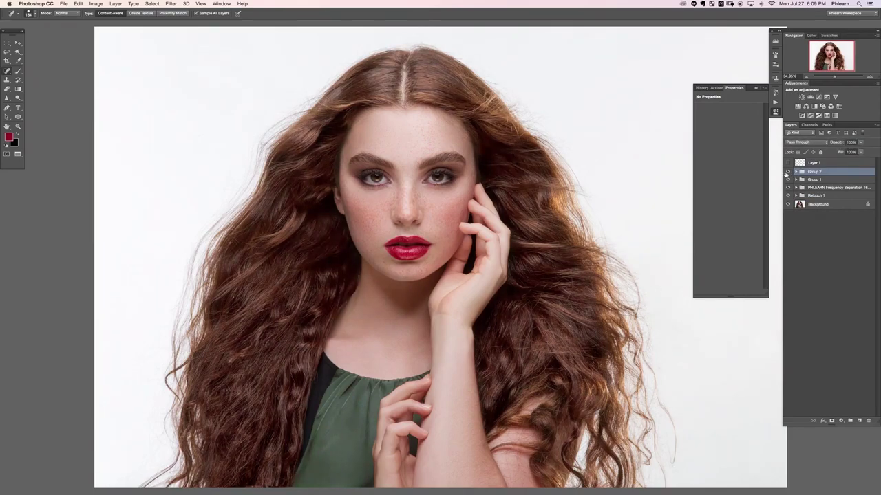